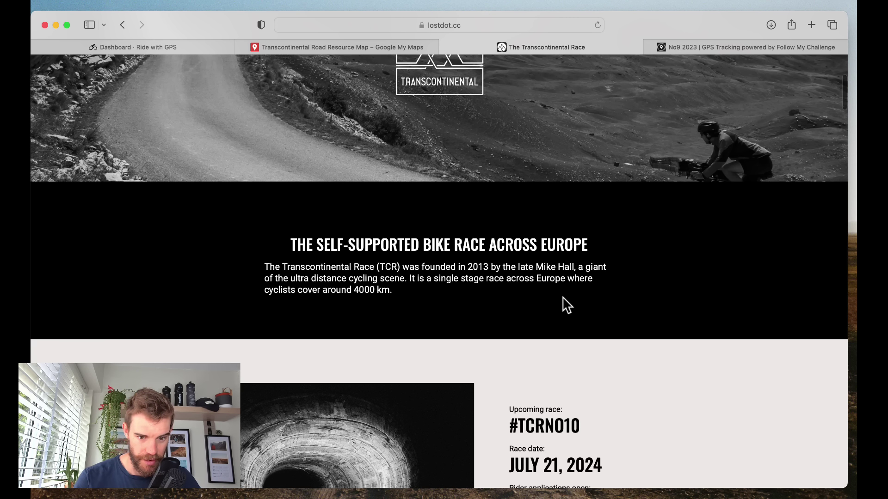
Read the upcoming race dates and examine the route map from Roubaix to Istanbul on the Transcontinental Race page.
scroll(466, 329, down, 5)
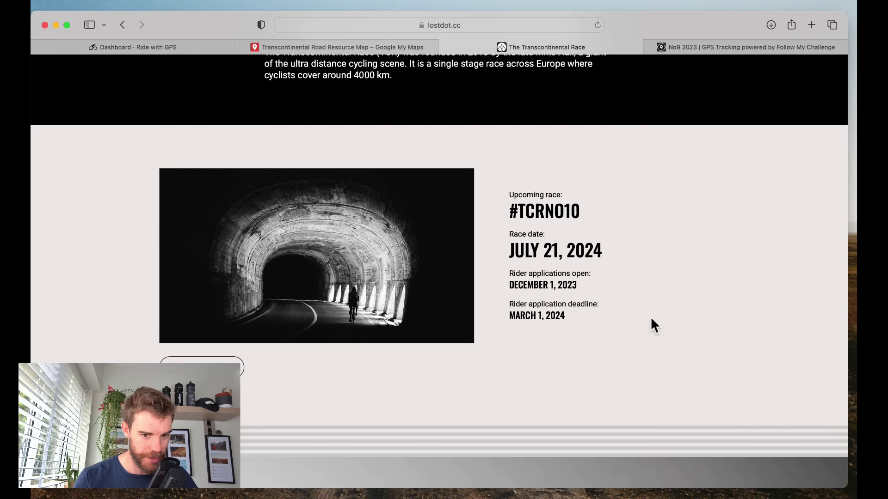
scroll(645, 319, down, 5)
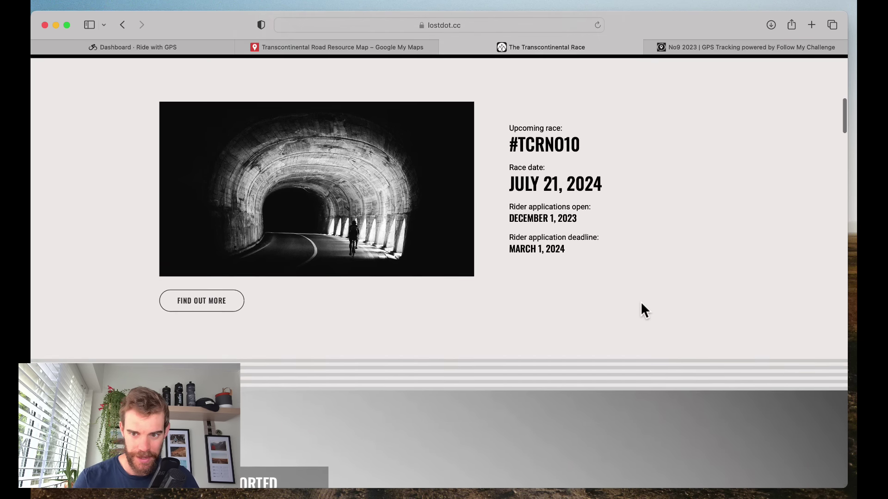
scroll(641, 303, down, 15)
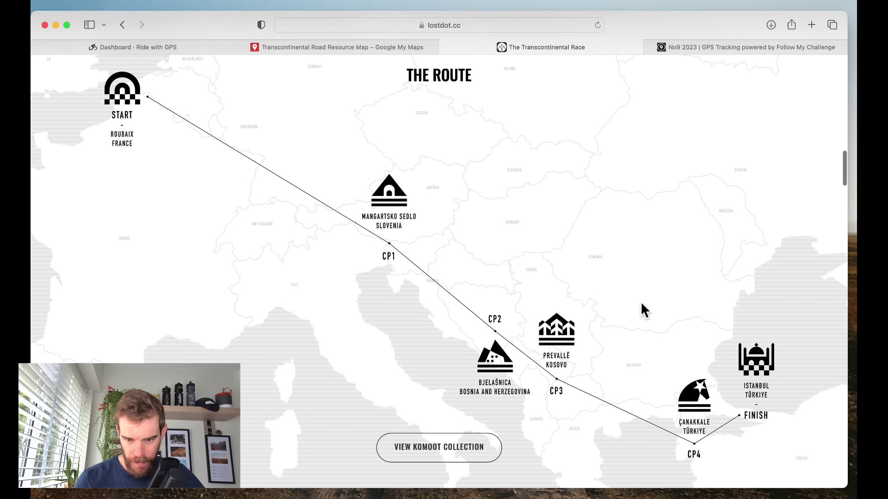
scroll(644, 309, up, 3)
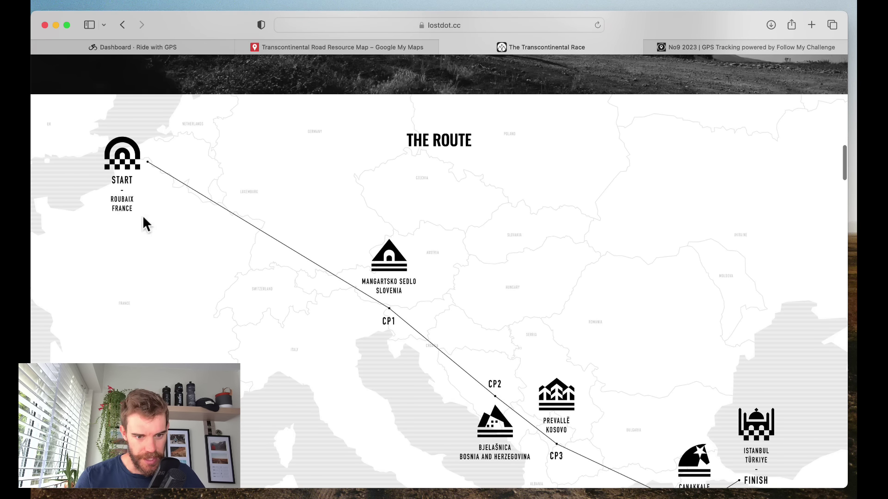
scroll(305, 309, down, 1)
scroll(305, 309, down, 2)
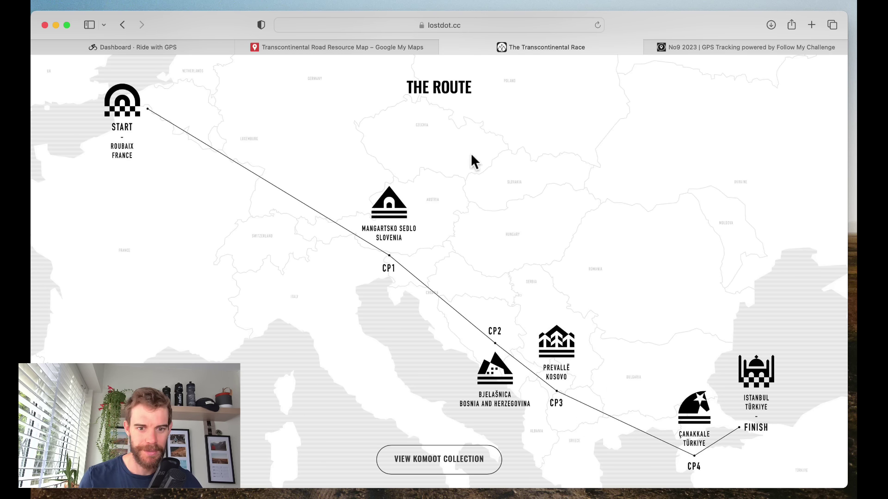
scroll(516, 160, down, 3)
scroll(530, 248, up, 4)
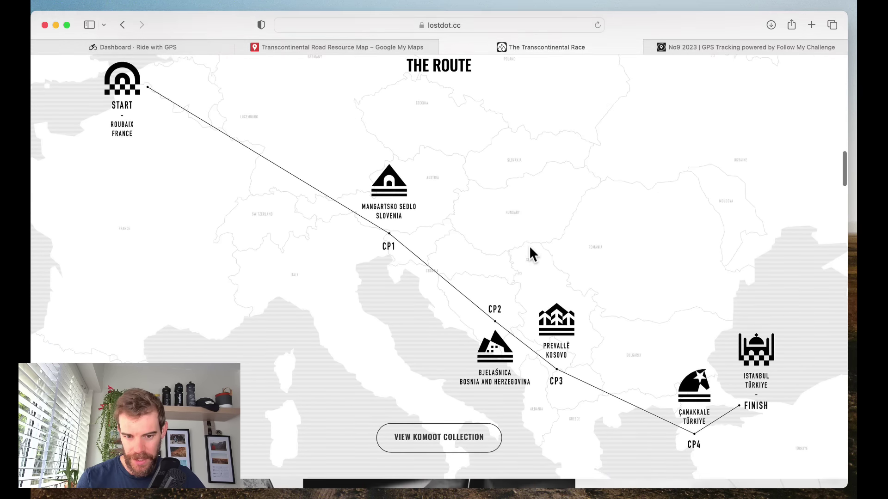
scroll(531, 254, up, 1)
Read through the control point descriptions on the race page, including CP2 Bjelašnica and the Istanbul finish.
scroll(525, 291, down, 5)
scroll(519, 329, down, 12)
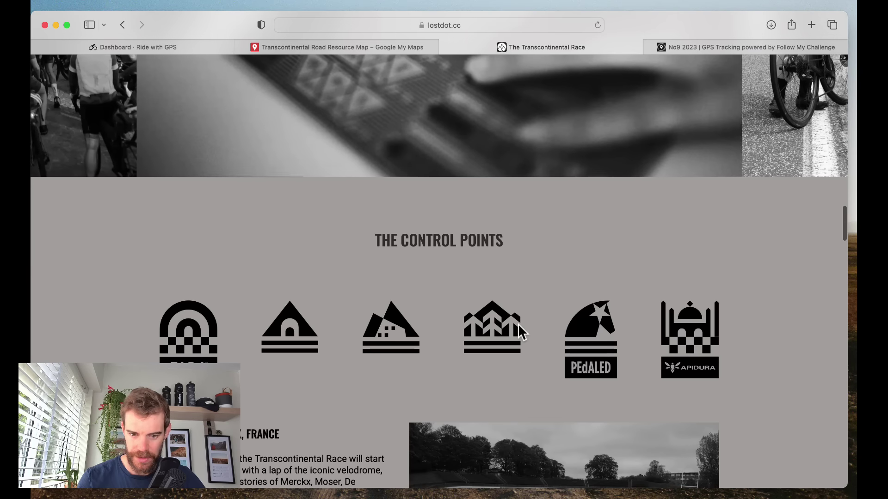
scroll(519, 326, down, 15)
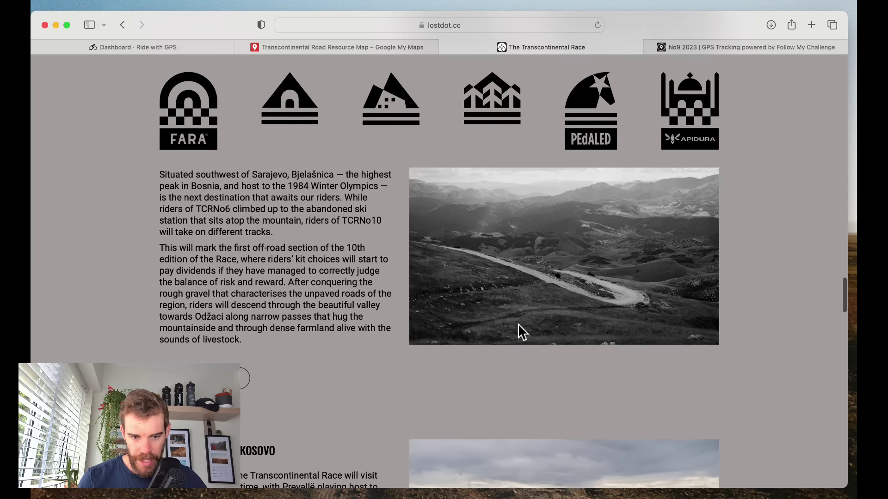
scroll(521, 331, down, 8)
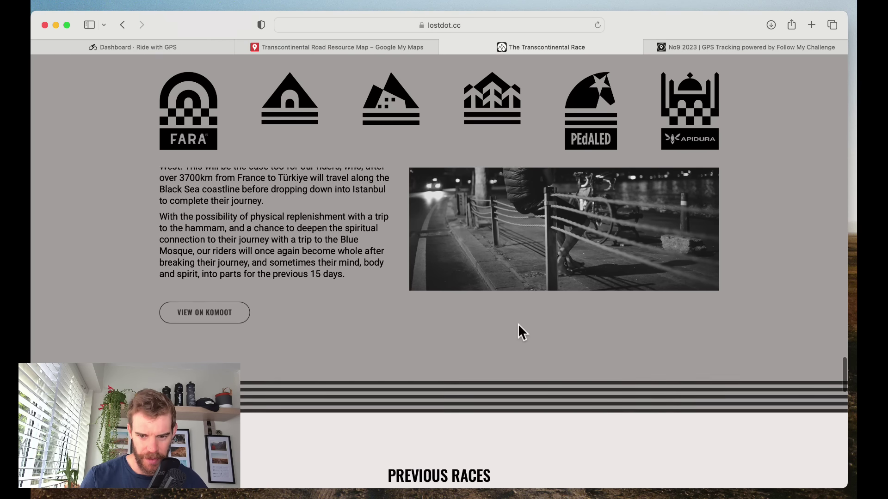
scroll(522, 331, up, 3)
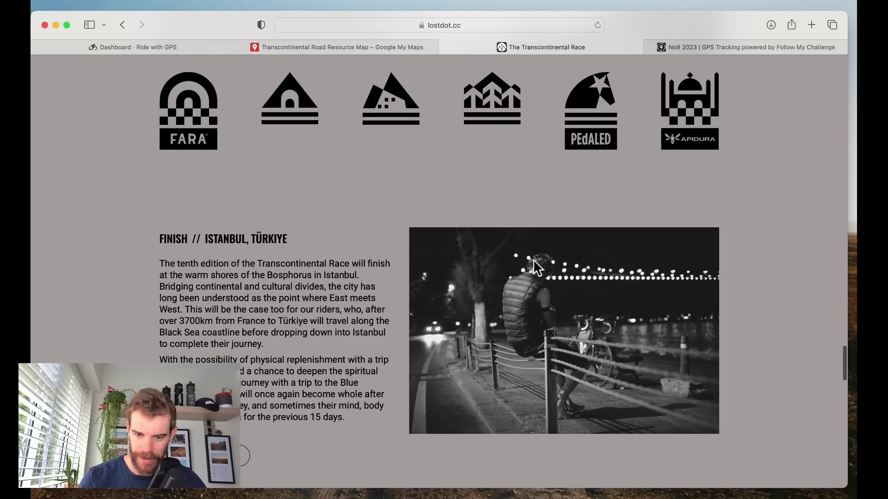
scroll(426, 227, up, 10)
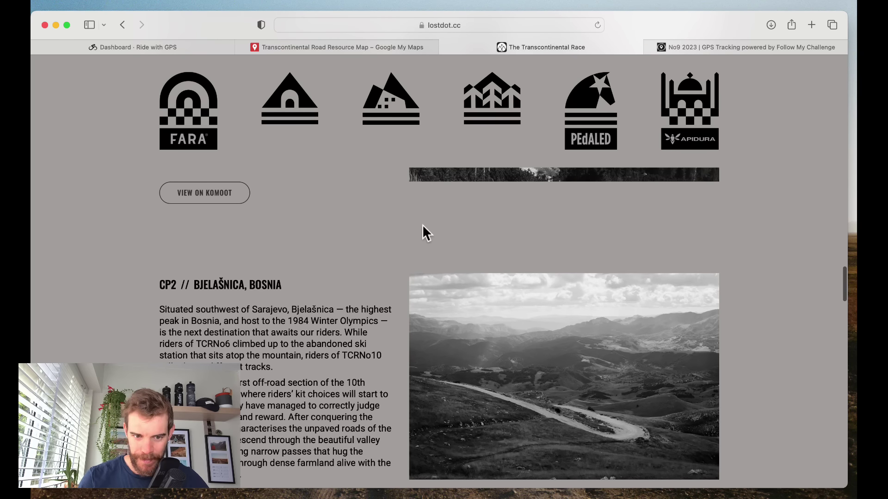
Close the race website, switch to the Ride with GPS dashboard and review the TCRNo10 parcours routes listed there.
click(446, 47)
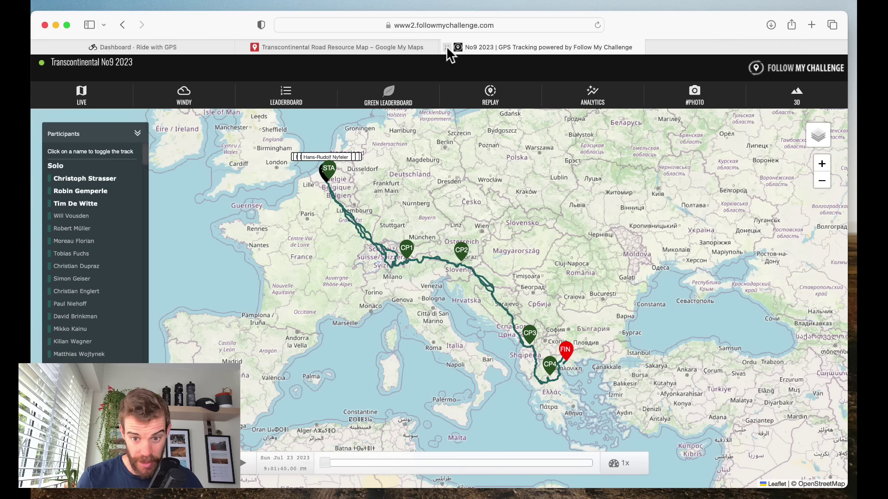
click(171, 43)
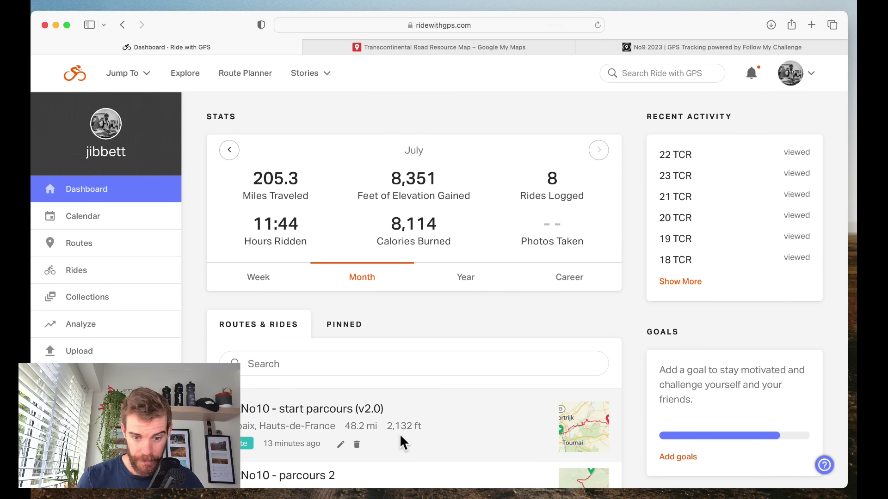
scroll(399, 434, down, 5)
scroll(422, 394, down, 3)
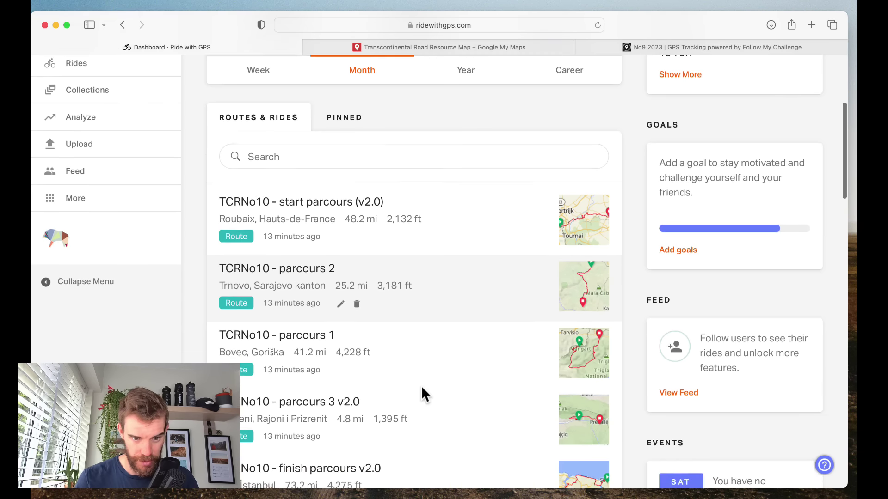
scroll(422, 394, up, 2)
scroll(393, 323, down, 3)
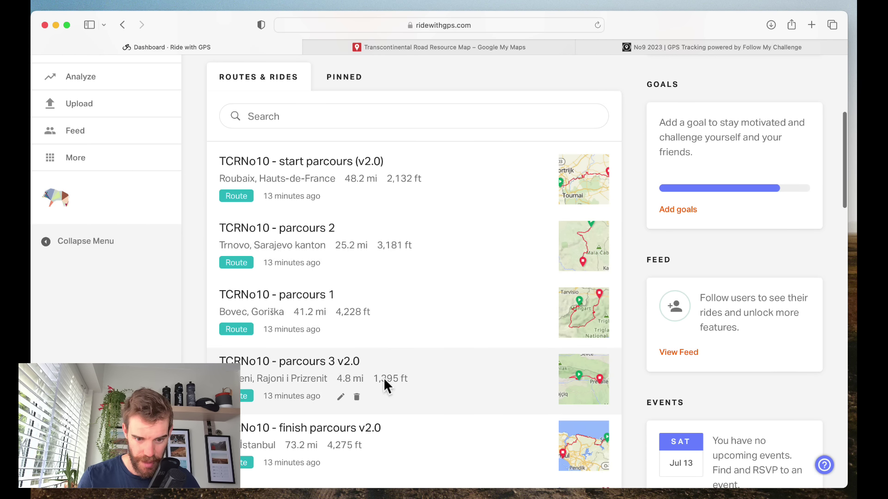
scroll(374, 388, down, 3)
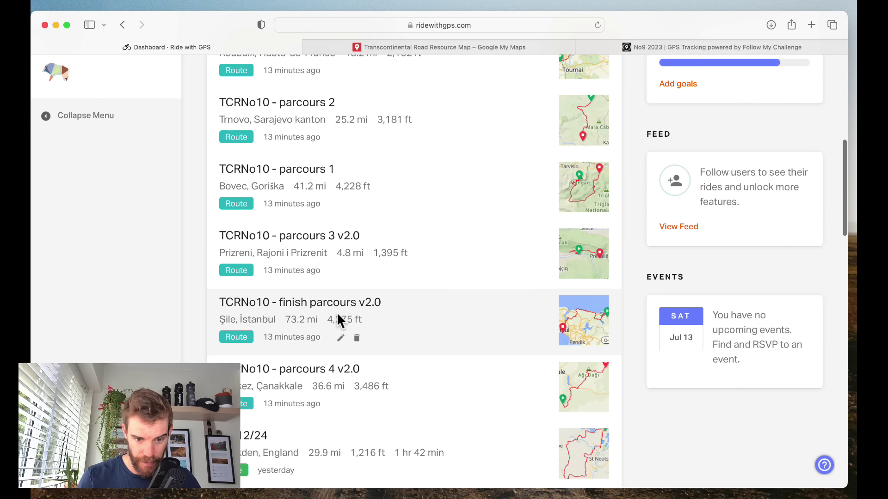
scroll(418, 233, up, 4)
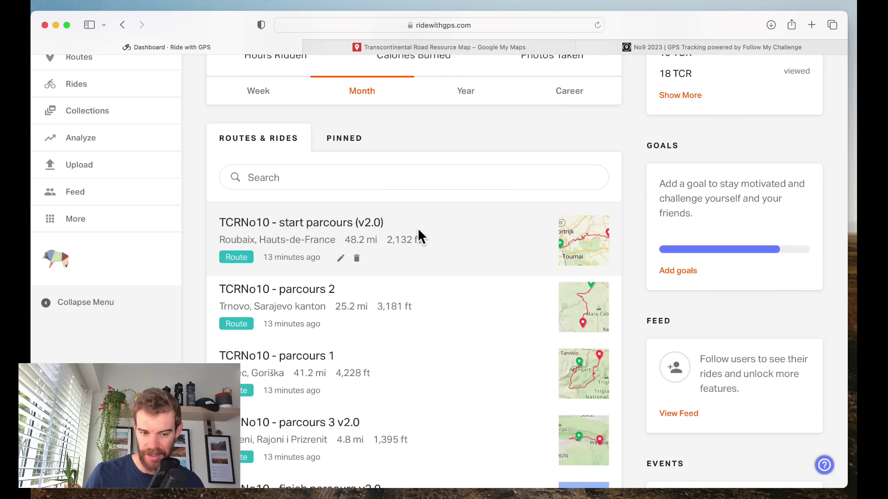
scroll(334, 190, up, 3)
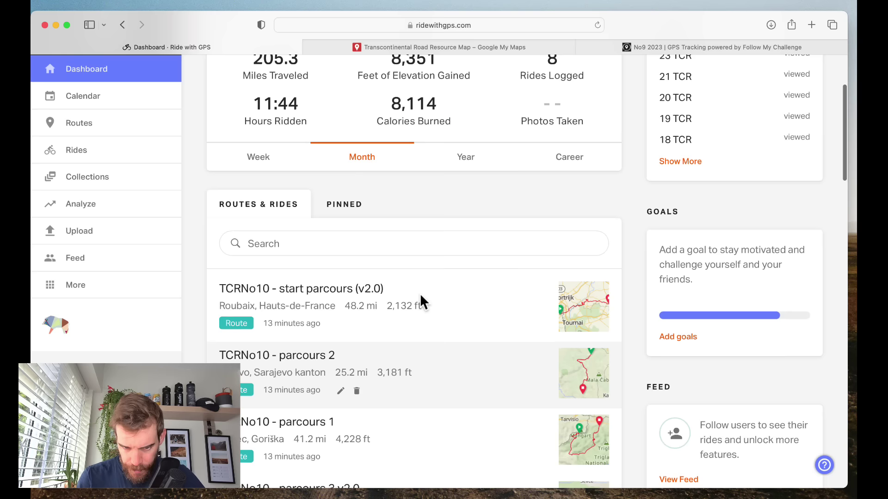
scroll(426, 240, up, 3)
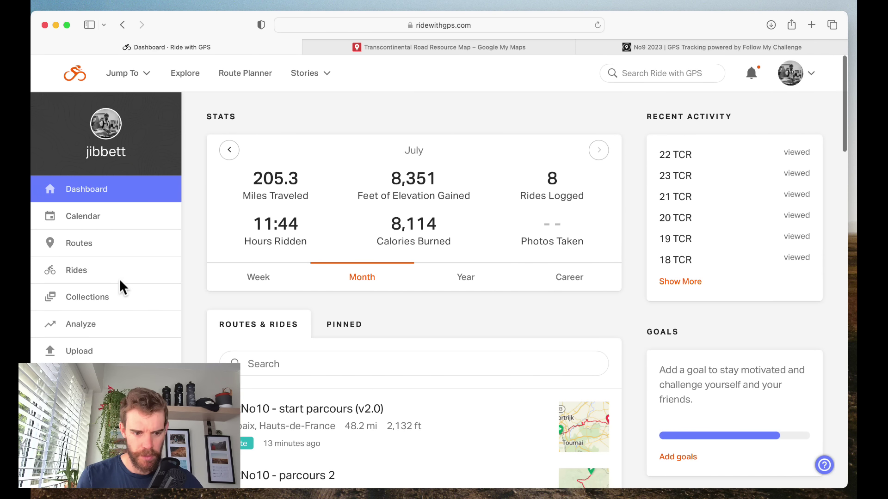
Find the TCR 2024 PARCOUR collection among the saved collections and open it.
click(80, 298)
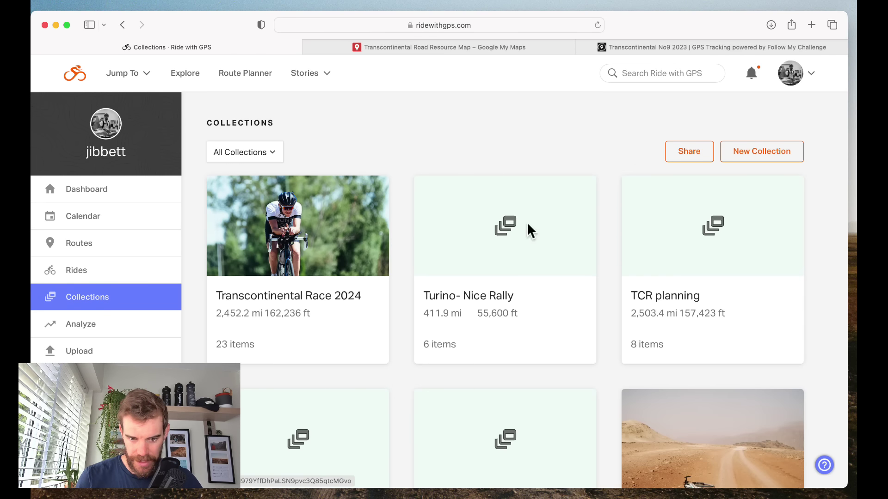
scroll(637, 325, down, 7)
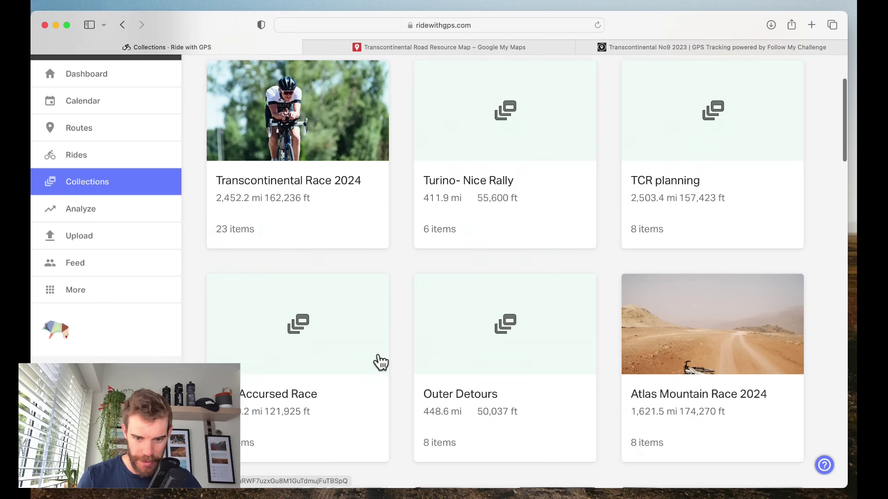
scroll(378, 353, down, 12)
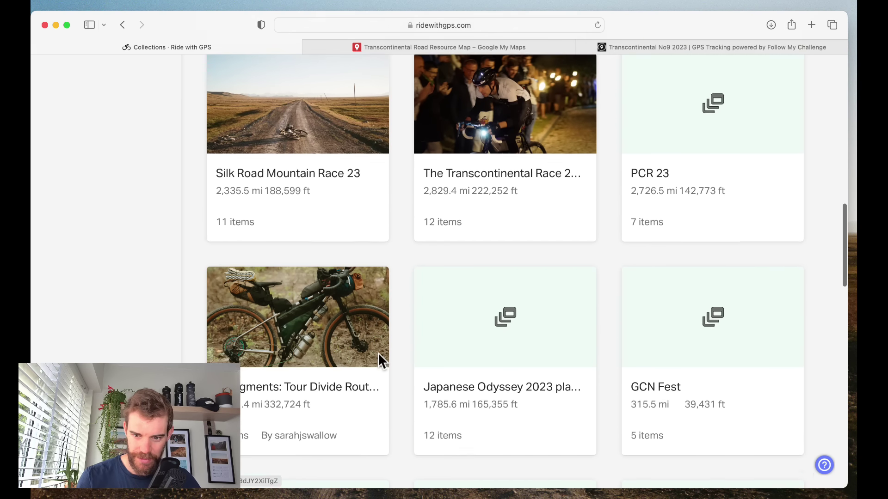
scroll(378, 356, down, 16)
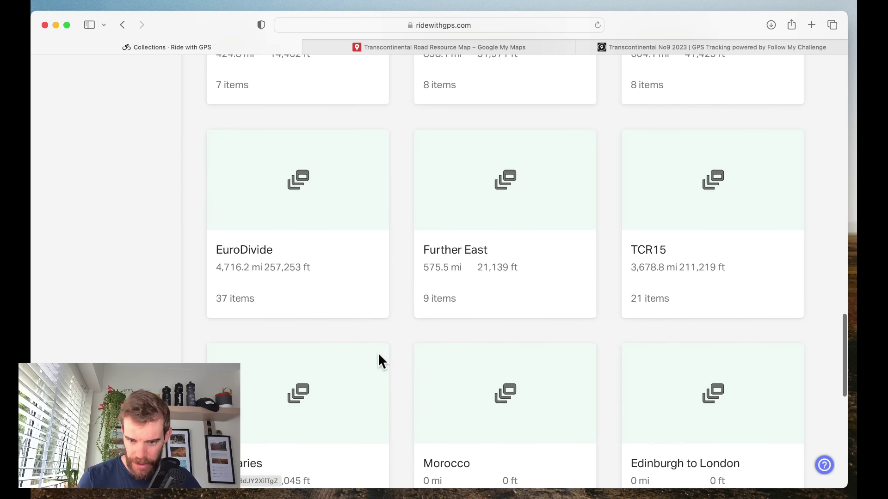
scroll(378, 352, down, 5)
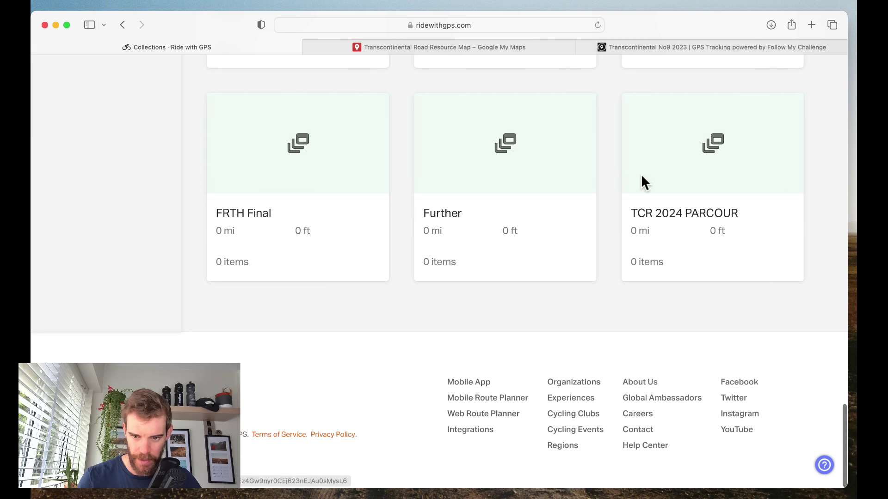
click(661, 188)
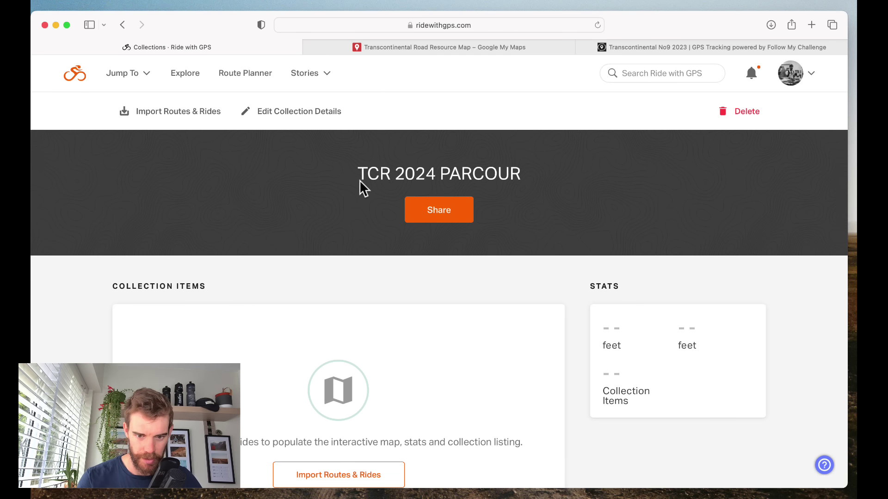
Import the TCRNo10 start parcours, parcours 1, 2, 3 and 4, and finish parcours routes into the collection.
click(172, 112)
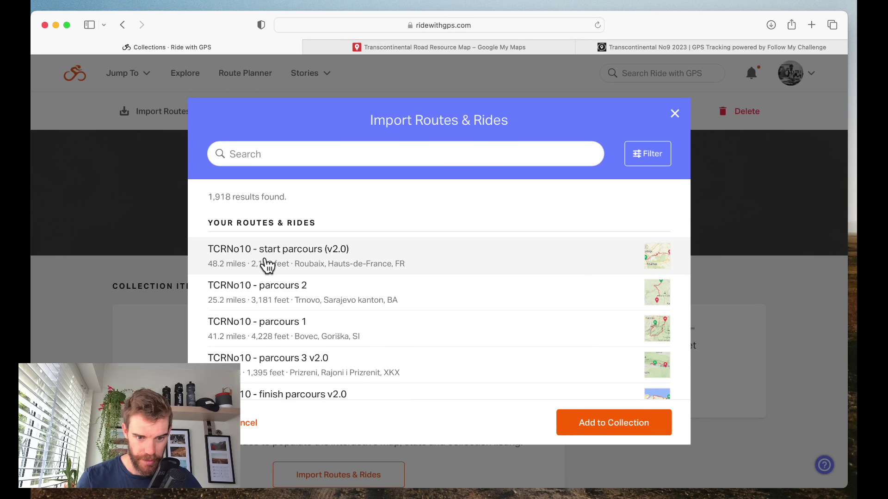
click(265, 264)
click(274, 332)
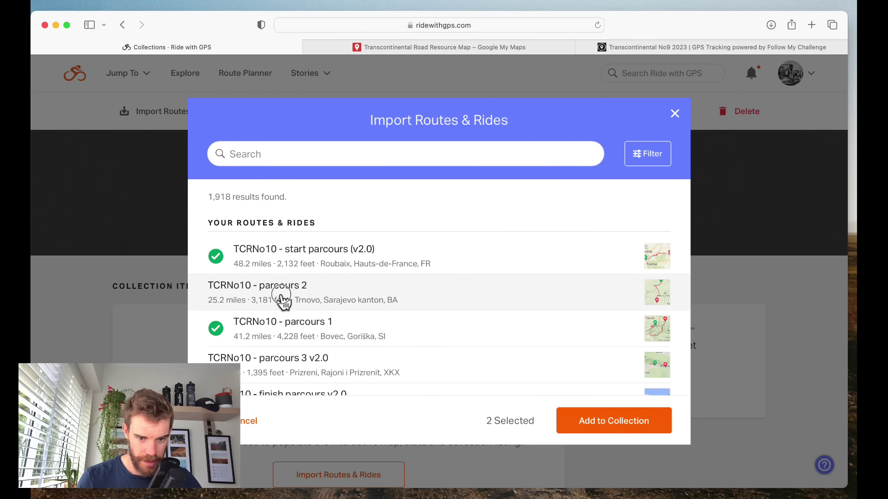
click(280, 302)
click(277, 365)
scroll(319, 323, down, 3)
click(318, 333)
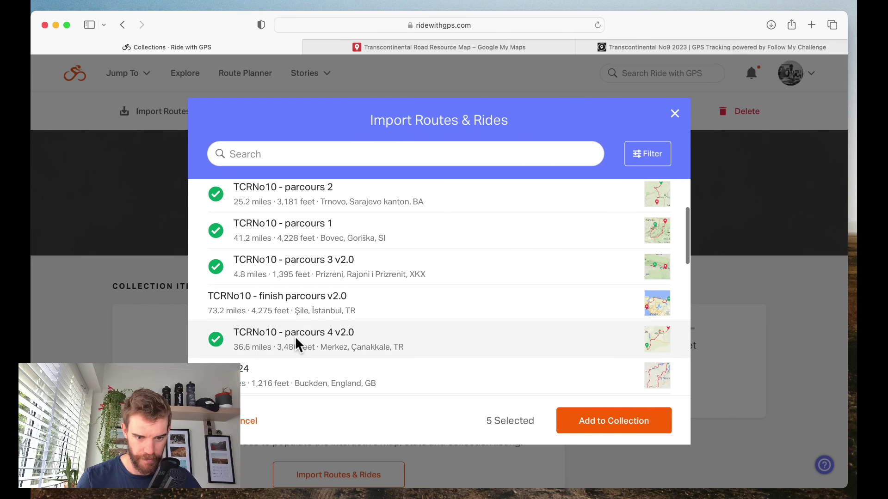
click(292, 304)
click(614, 422)
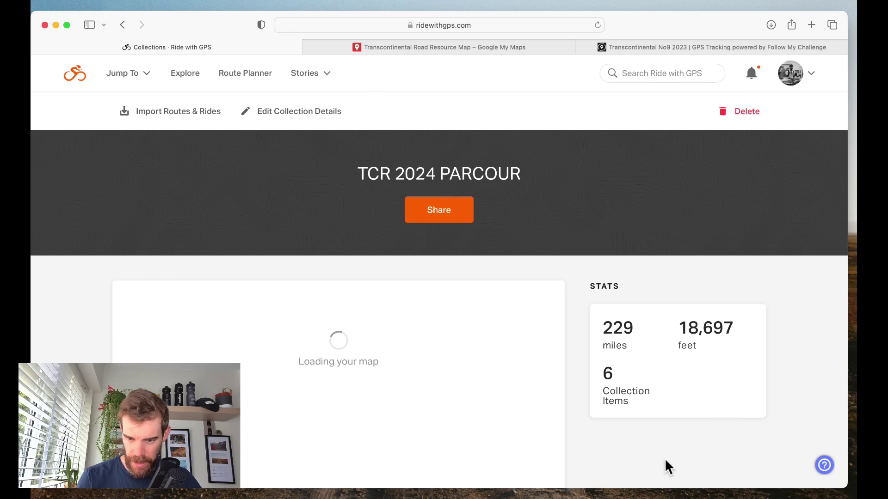
Review the TCR 2024 PARCOUR collection's stats and its list of imported routes.
scroll(664, 459, down, 3)
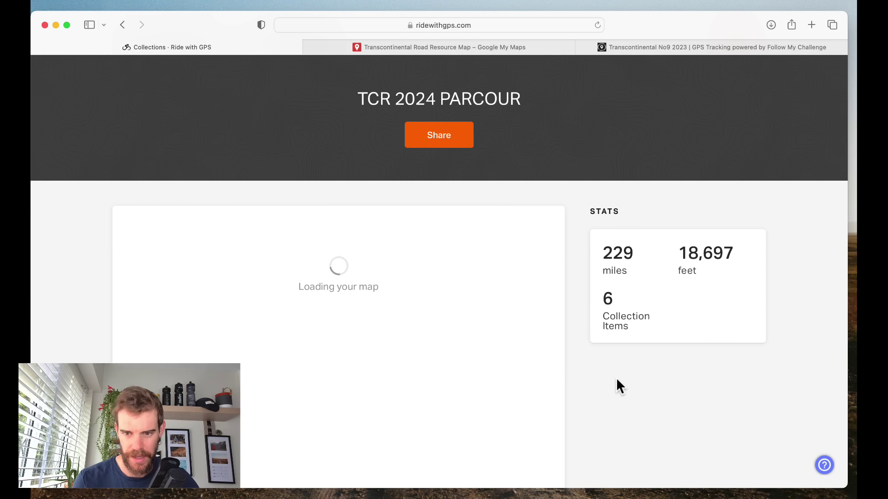
scroll(624, 400, down, 6)
scroll(625, 404, up, 7)
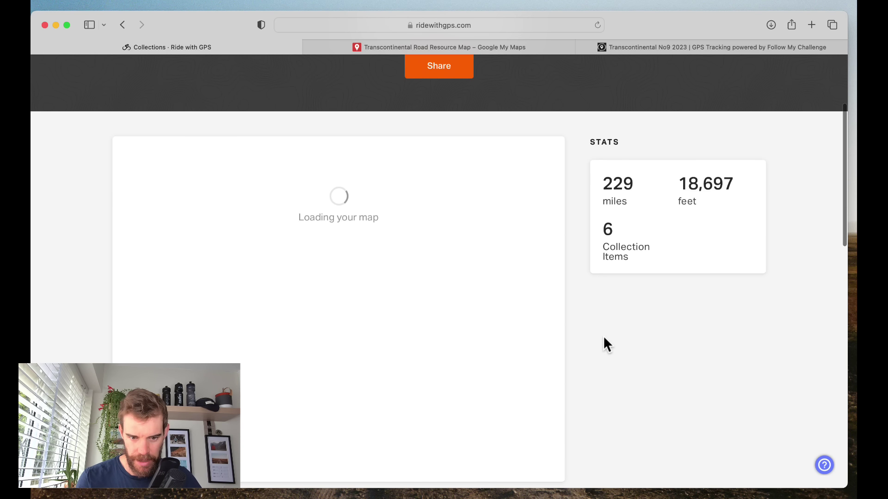
scroll(657, 388, down, 6)
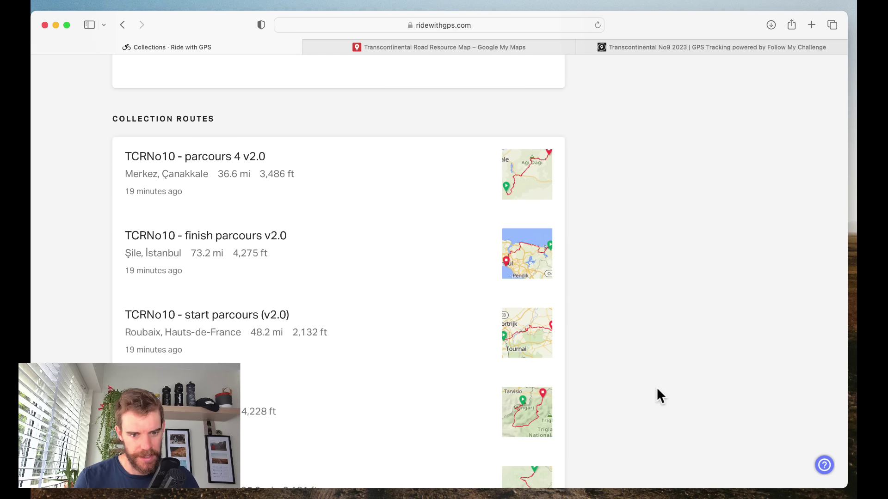
scroll(657, 388, down, 2)
scroll(657, 388, down, 4)
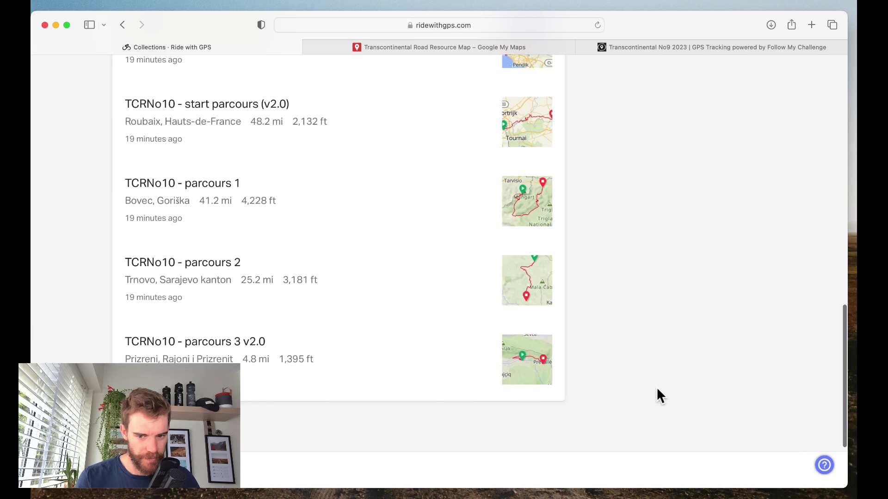
scroll(661, 226, up, 10)
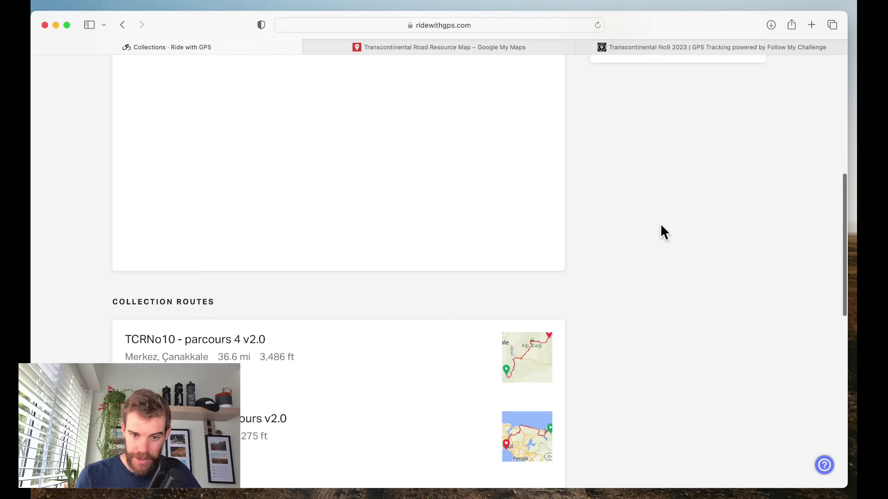
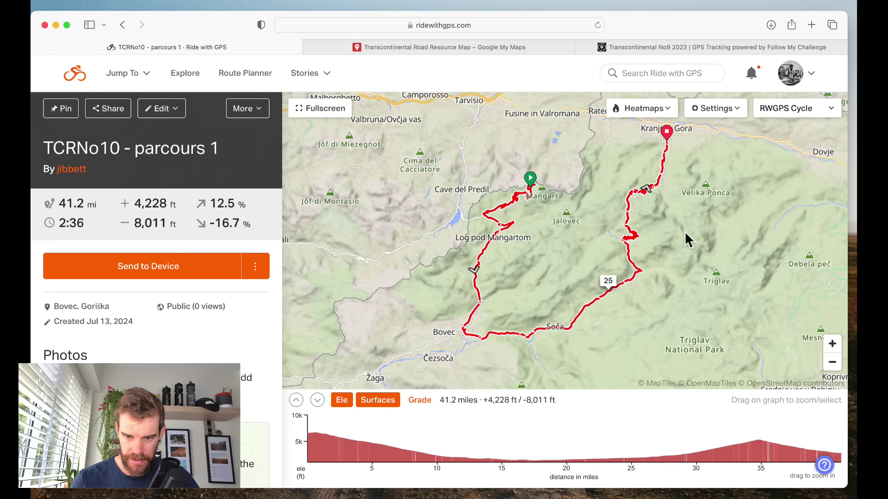
Examine the hairpin climb and pass summit of the parcours 1 route around miles 30 to 37 on the map.
scroll(685, 231, up, 5)
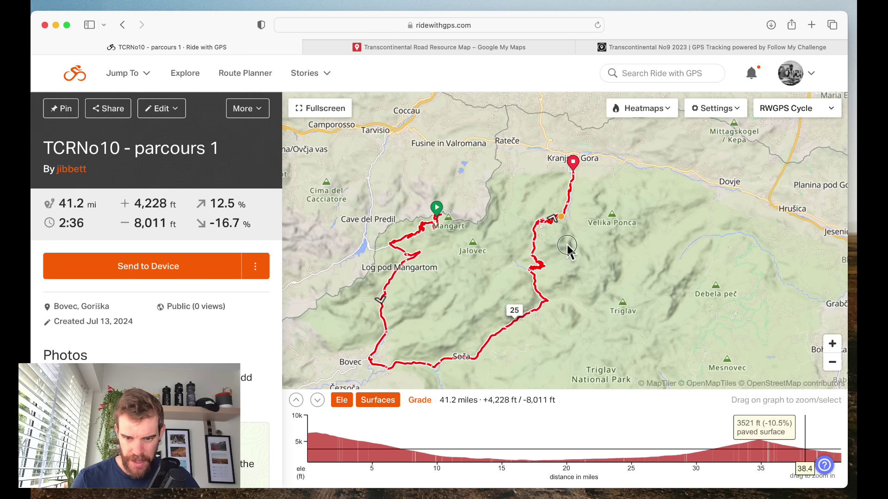
scroll(550, 239, up, 5)
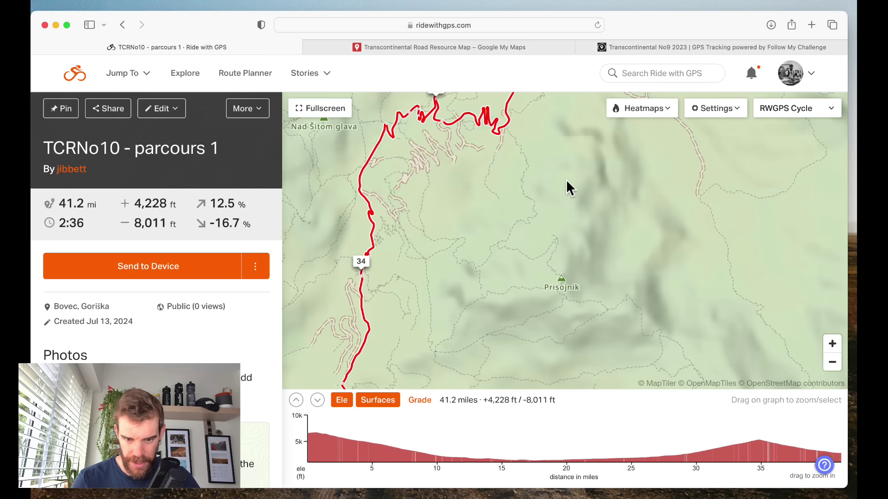
drag(523, 255, 654, 208)
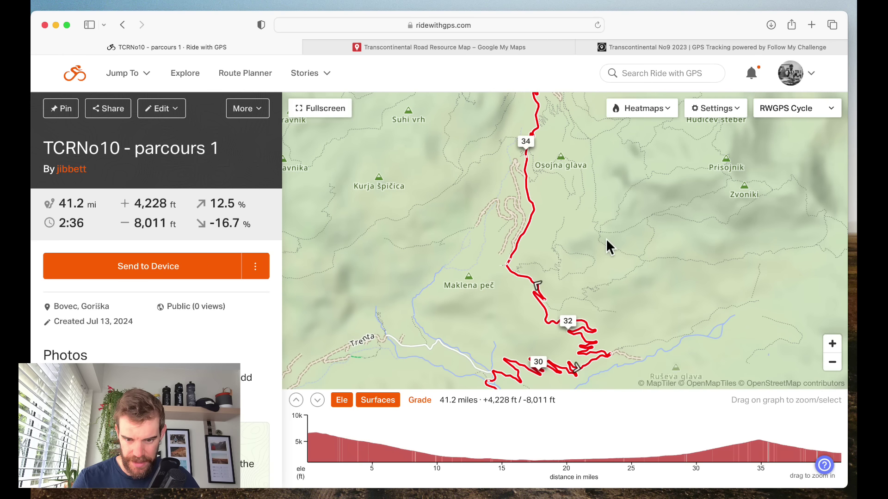
scroll(597, 231, up, 3)
drag(589, 224, 572, 341)
mouse_move(555, 214)
mouse_down()
mouse_move(564, 291)
mouse_move(586, 289)
mouse_up()
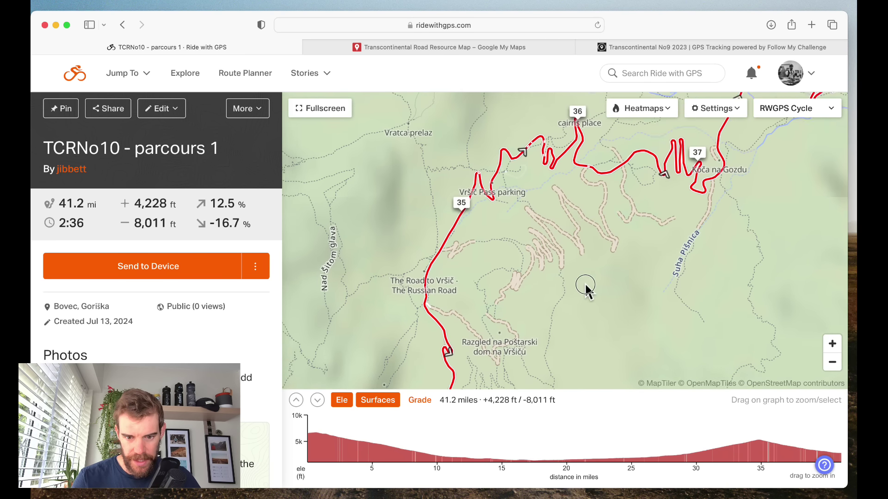
Change the map style to Google Map and inspect the lodging beside the route at Vršič Pass, just past mile 35.
click(830, 111)
click(797, 154)
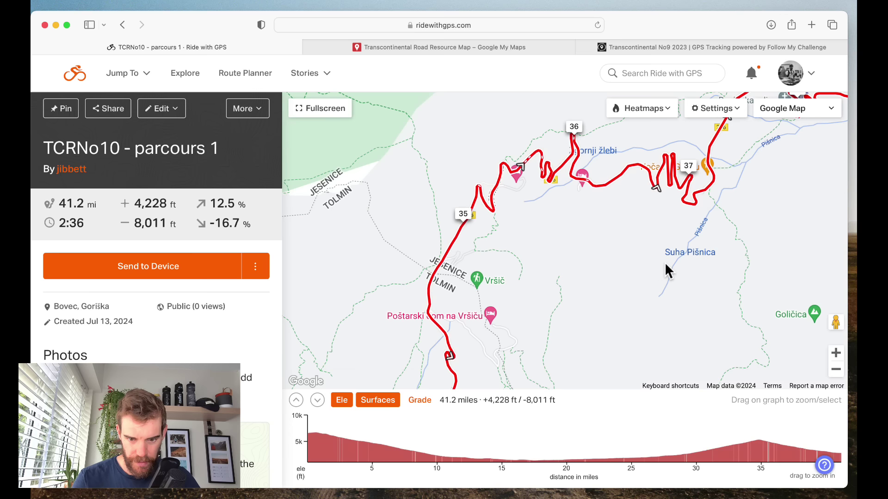
drag(541, 229, 525, 280)
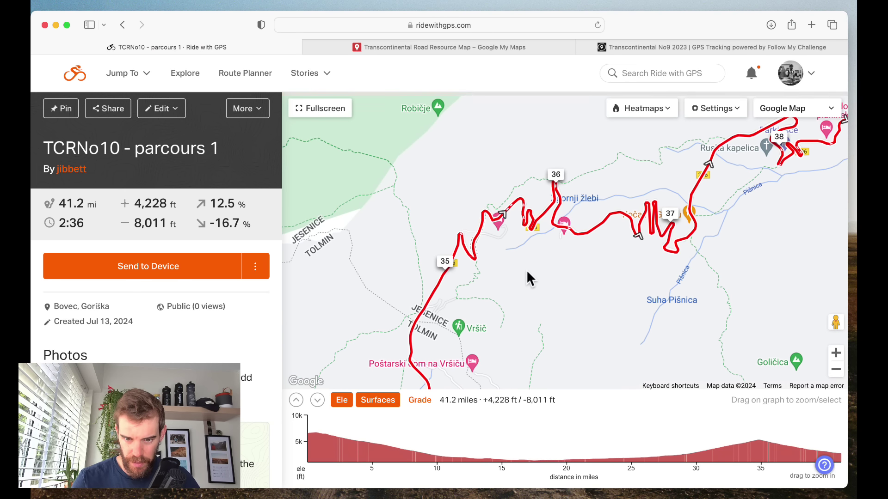
double_click(568, 267)
drag(470, 244, 559, 264)
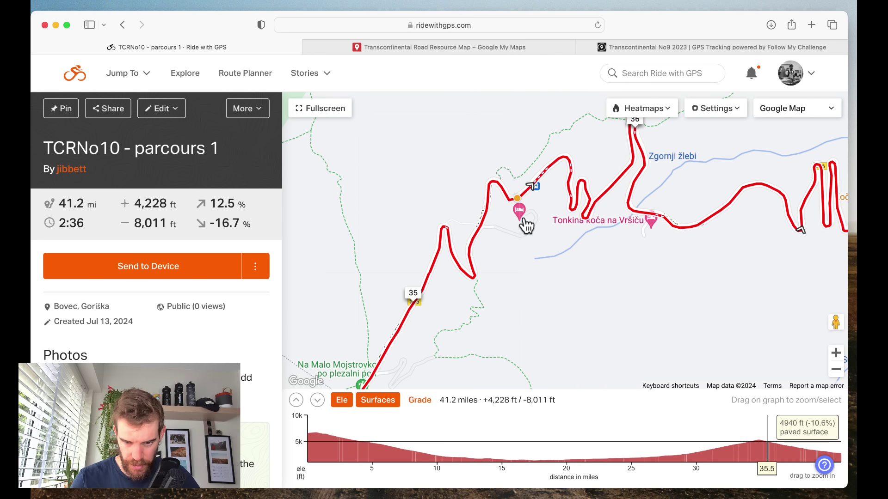
click(836, 369)
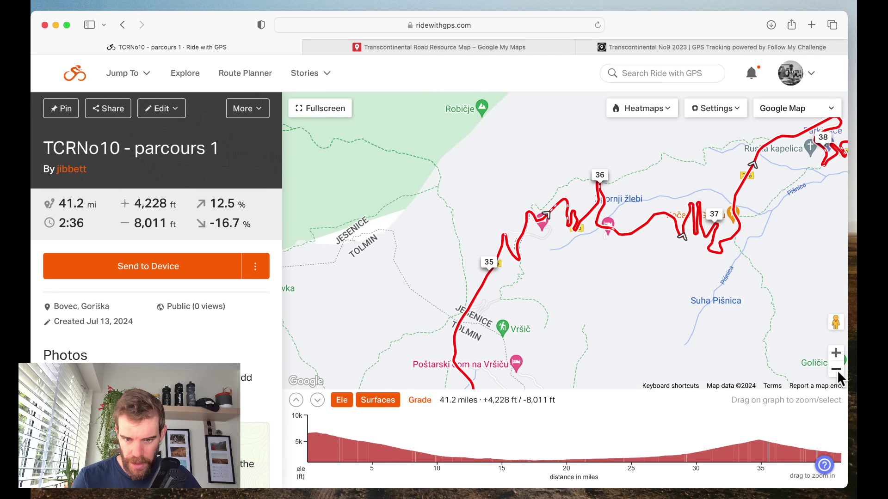
Open parcours 1 for editing in the route planner and place a point of interest at the Vršič Pass lodging.
click(164, 107)
click(146, 139)
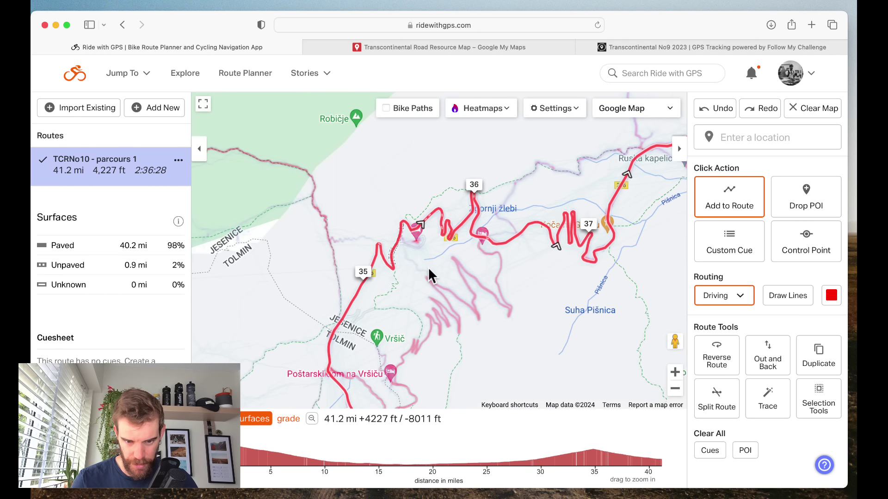
scroll(427, 270, up, 5)
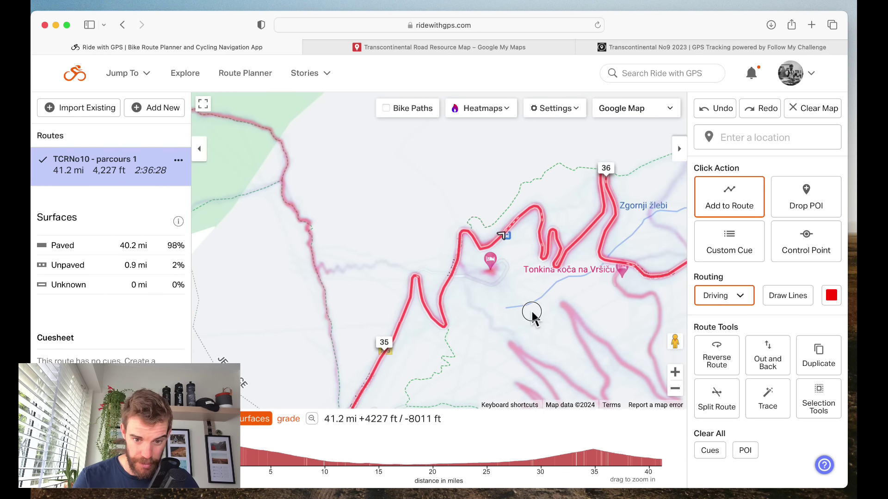
click(825, 208)
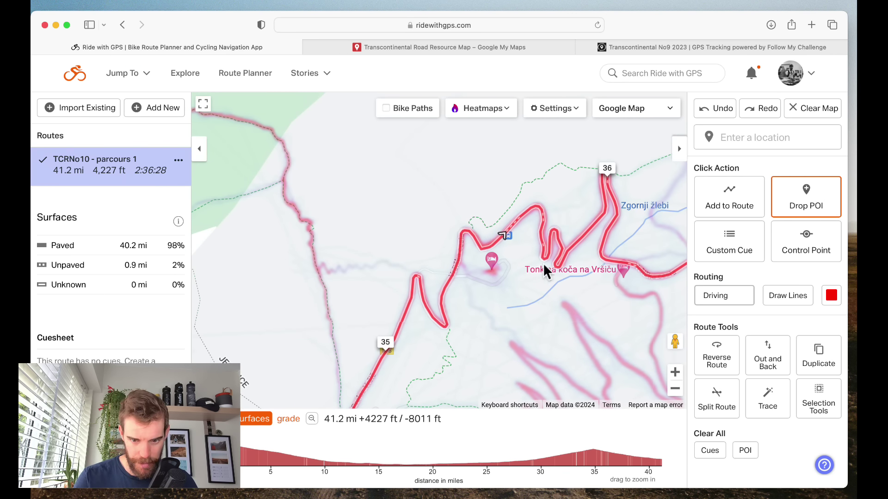
click(500, 265)
Set the point of interest's type to Control, name it CP1 and save it.
click(479, 174)
scroll(497, 217, down, 10)
scroll(497, 217, down, 4)
scroll(496, 214, up, 3)
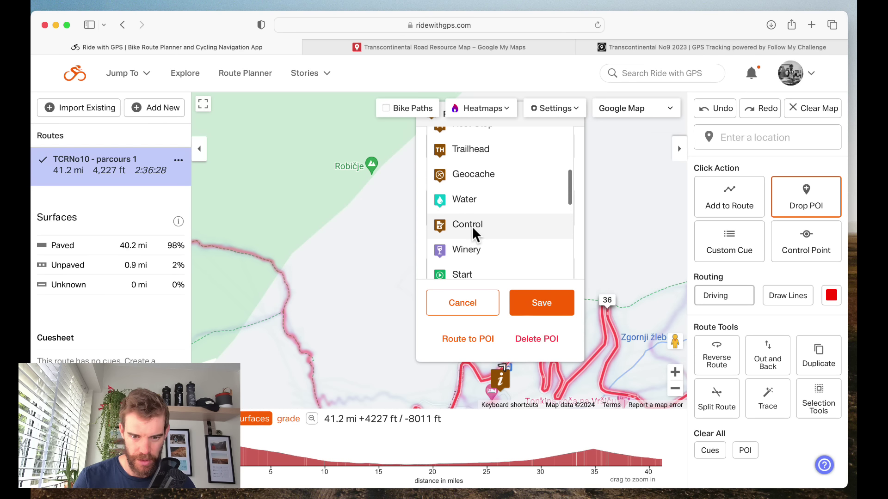
click(474, 234)
click(449, 224)
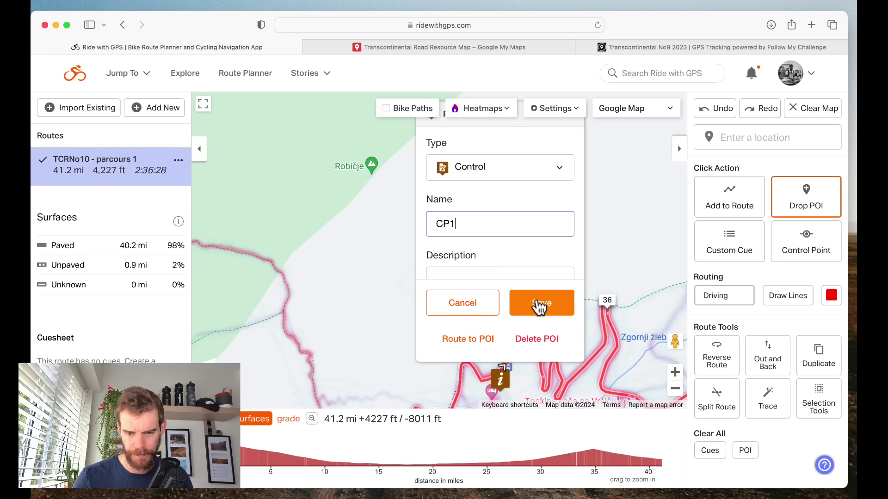
click(539, 304)
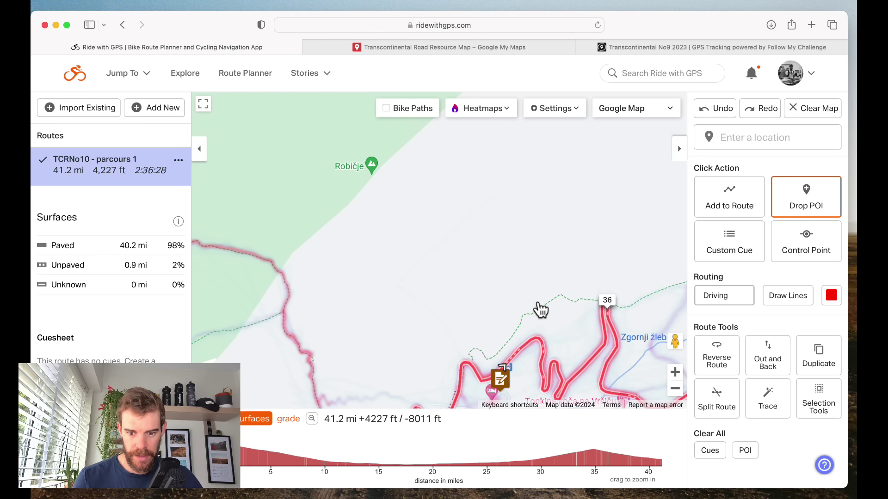
Import the existing TCRNo10 - parcours 2 route into the planner alongside parcours 1.
click(675, 388)
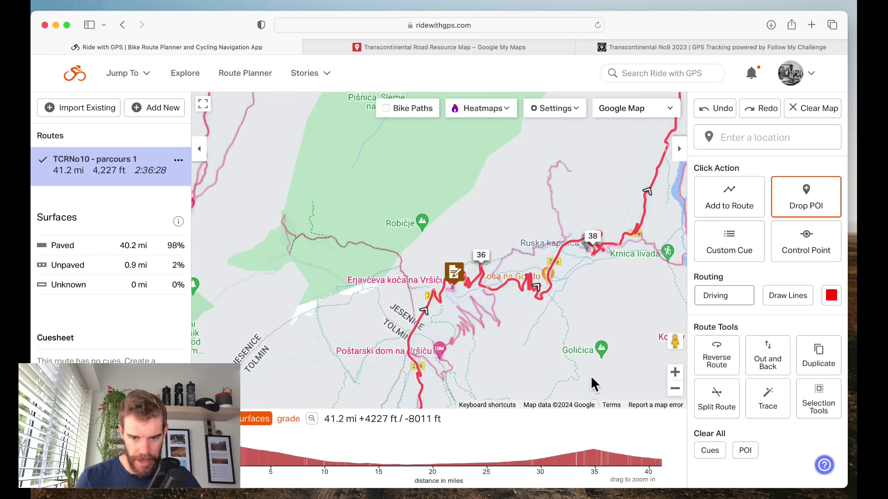
click(675, 388)
scroll(587, 328, down, 5)
click(675, 390)
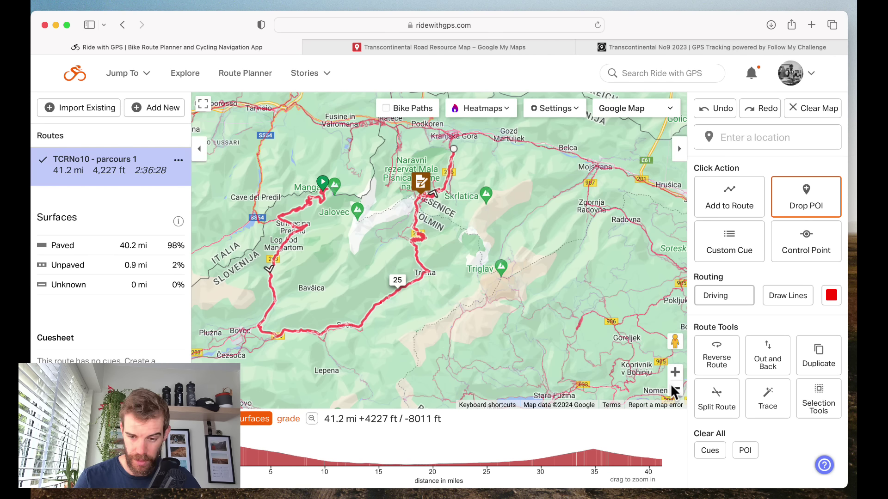
click(675, 388)
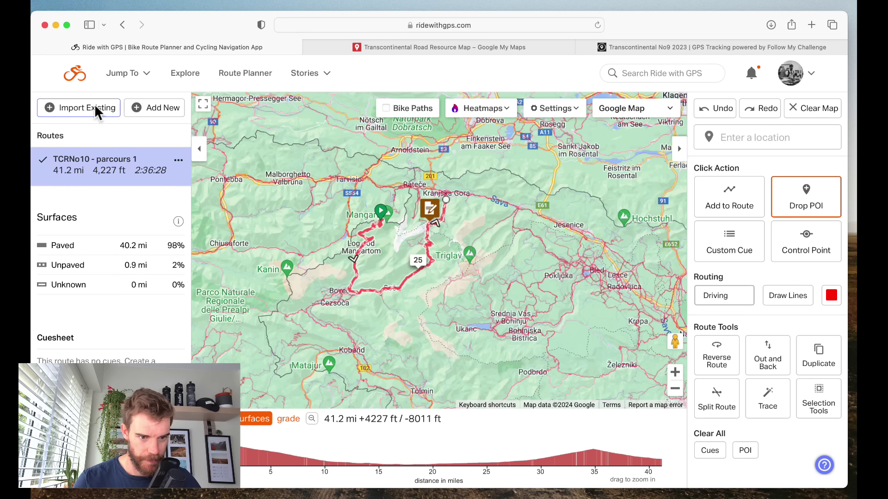
click(76, 108)
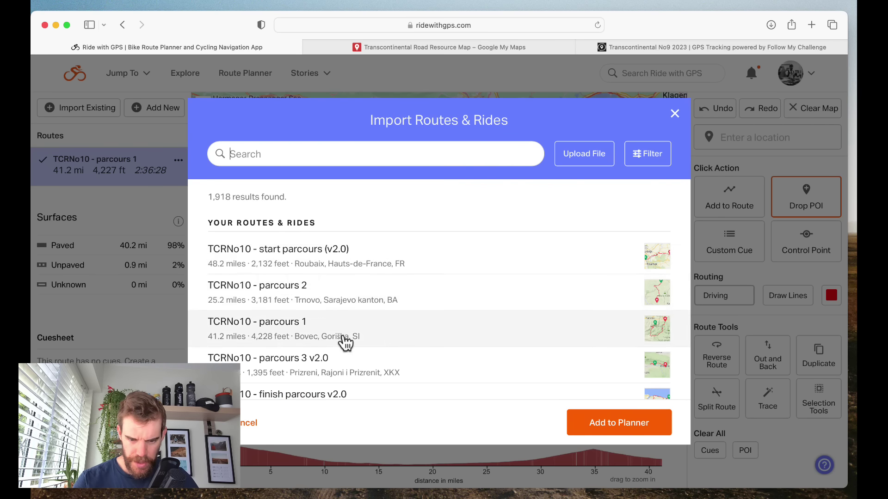
scroll(374, 300, down, 5)
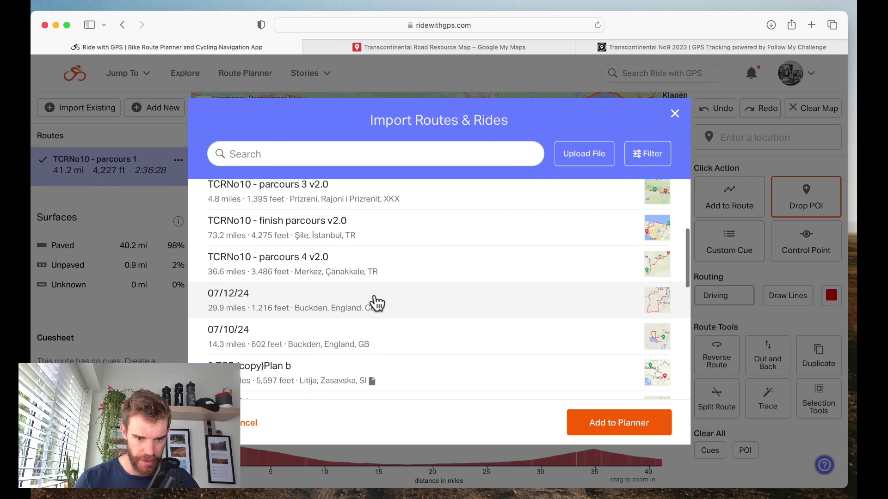
scroll(374, 300, up, 5)
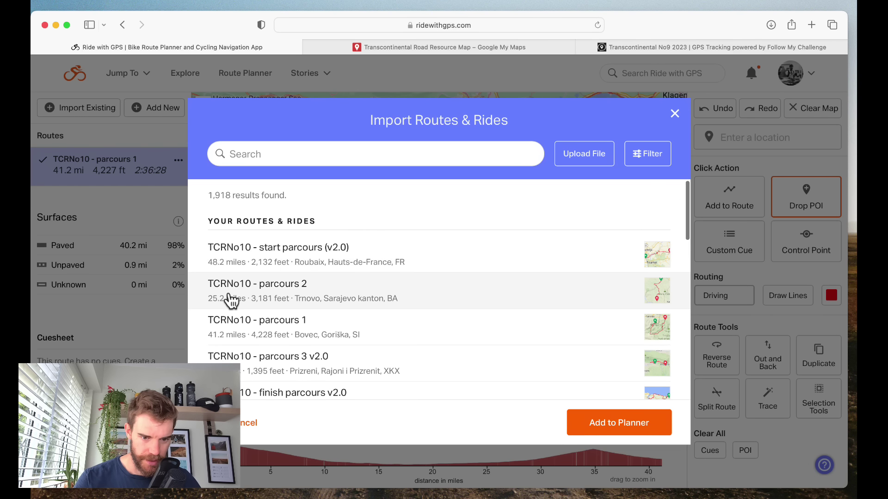
click(291, 295)
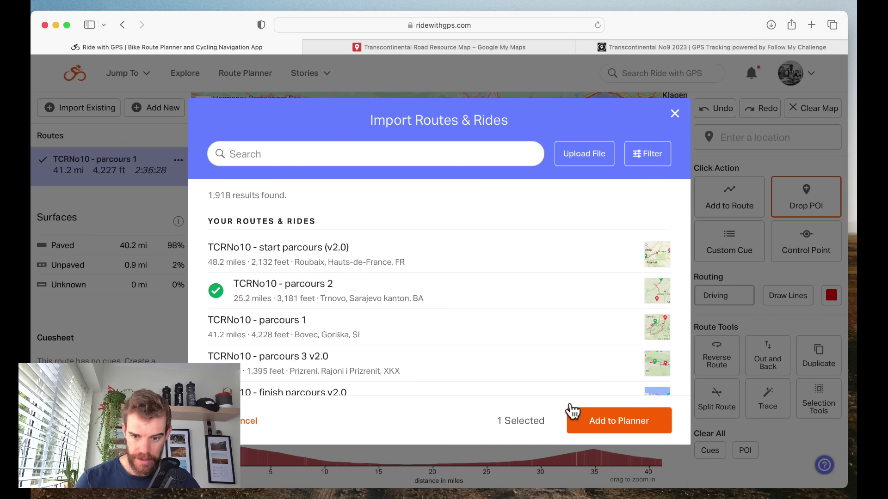
click(606, 424)
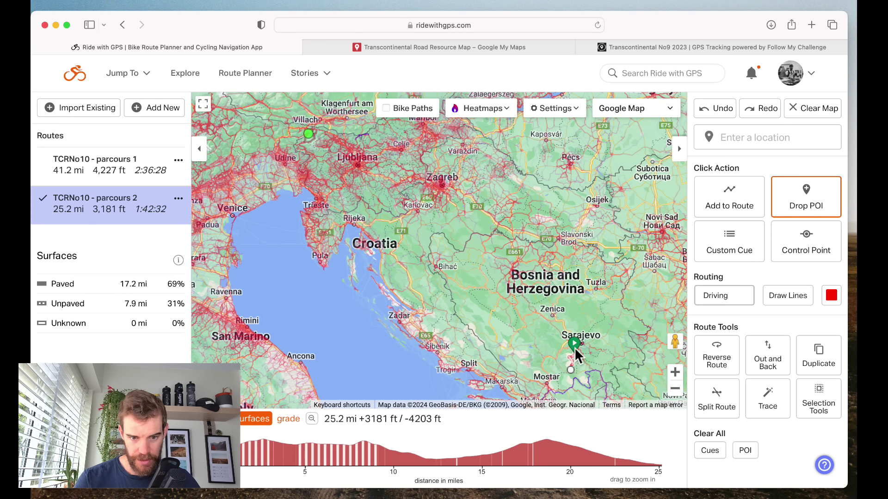
Alternate the active route between parcours 1 and parcours 2 to compare them, ending with parcours 1 active.
click(108, 168)
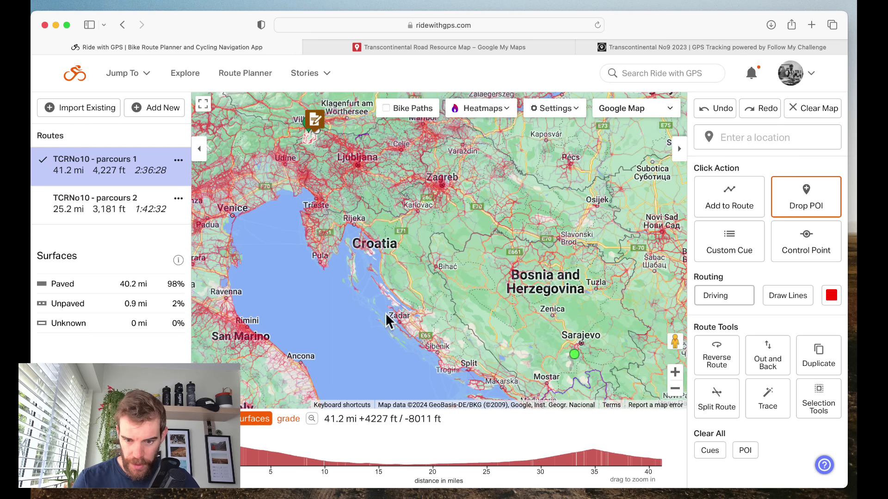
click(111, 202)
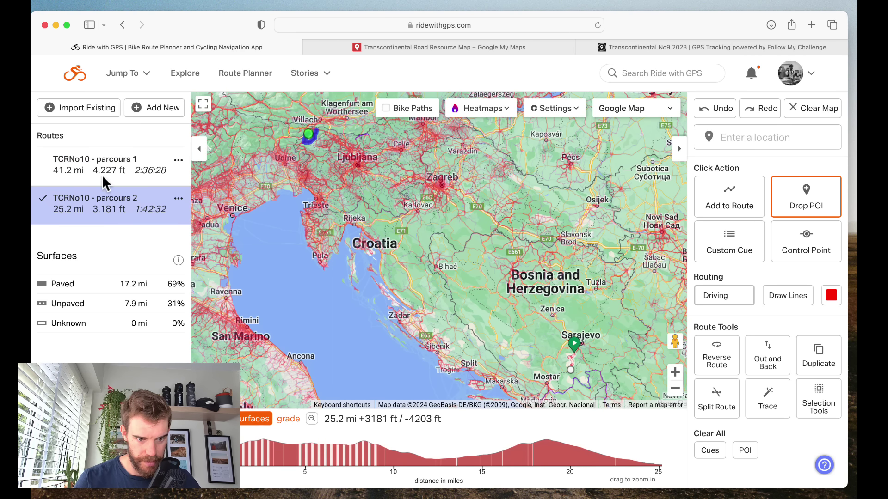
click(105, 168)
click(121, 206)
click(121, 172)
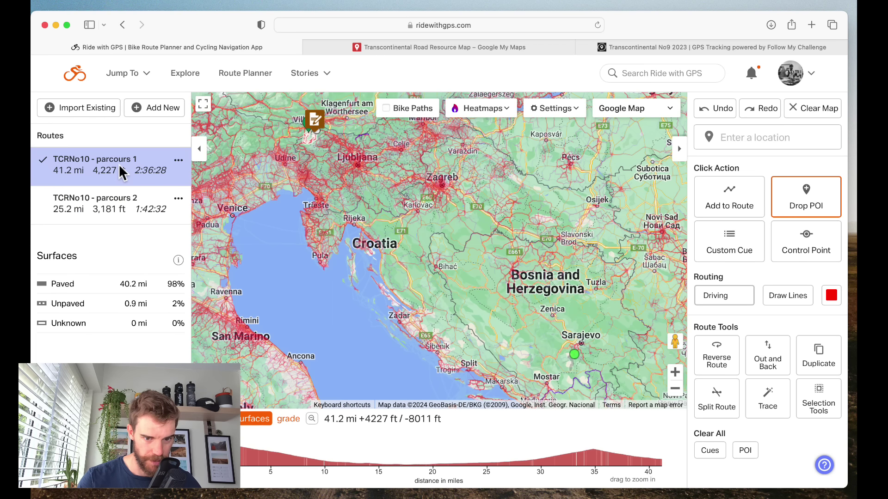
click(122, 204)
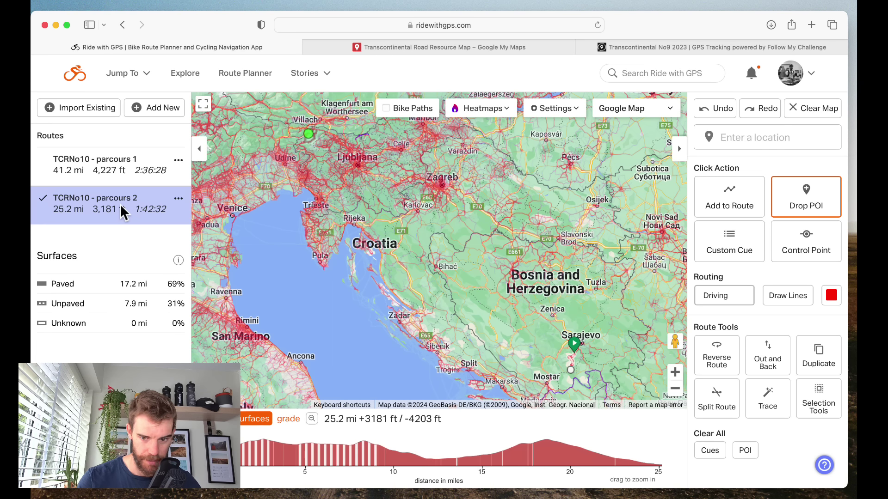
click(112, 164)
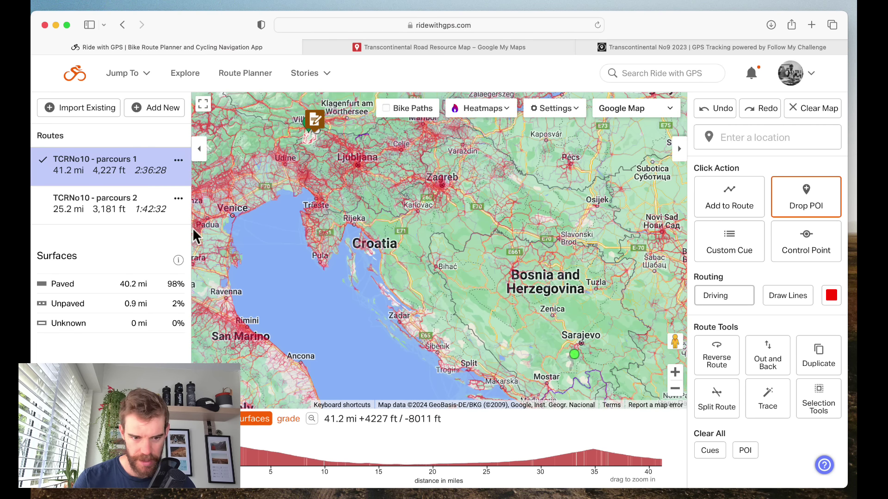
Join parcours 1 to parcours 2 by extending it to the parcours 2 start point south of Sarajevo.
scroll(578, 342, down, 3)
scroll(578, 342, right, 3)
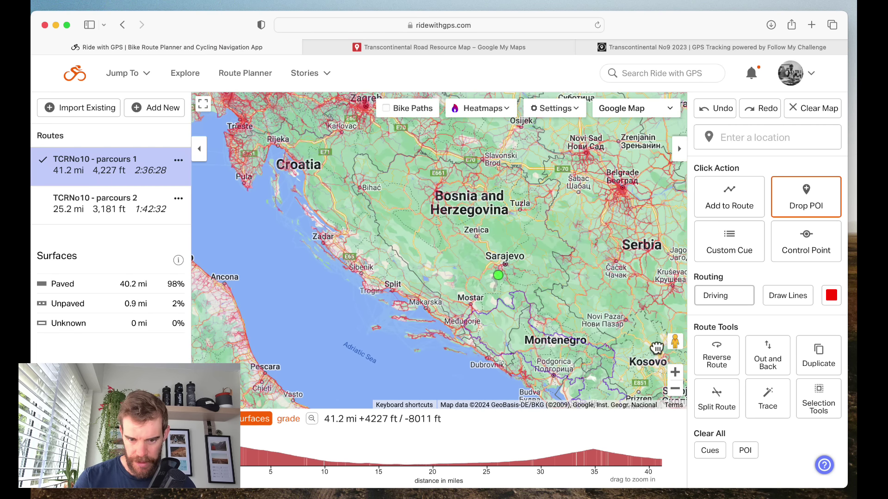
click(675, 372)
click(675, 372)
drag(569, 316, 422, 242)
mouse_move(127, 213)
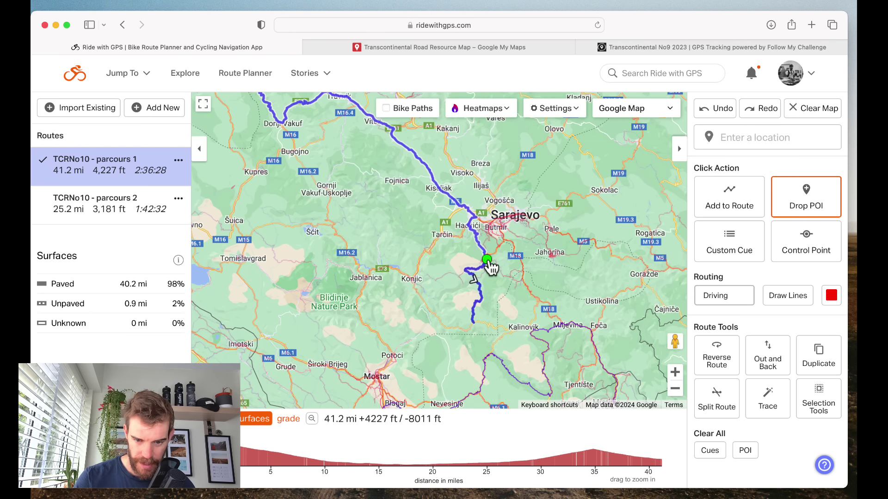
click(488, 260)
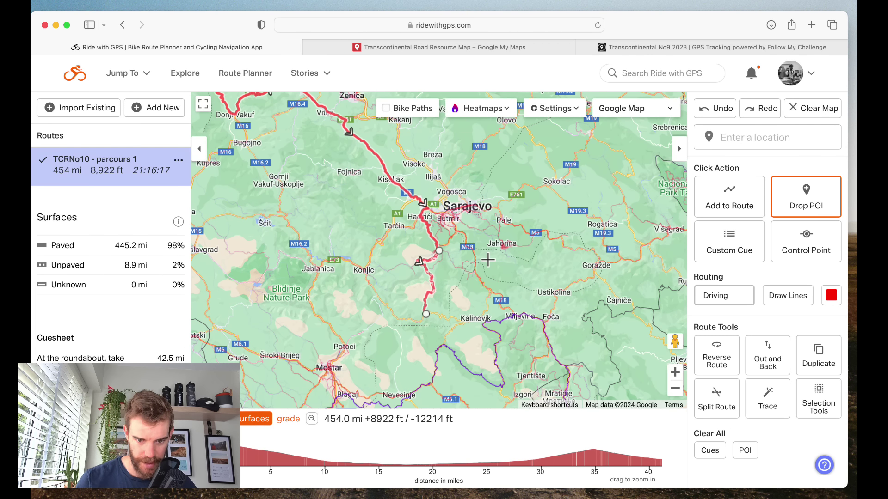
Review the connecting route from Slovenia to Sarajevo and set the routing mode to Cycling.
click(675, 388)
click(674, 388)
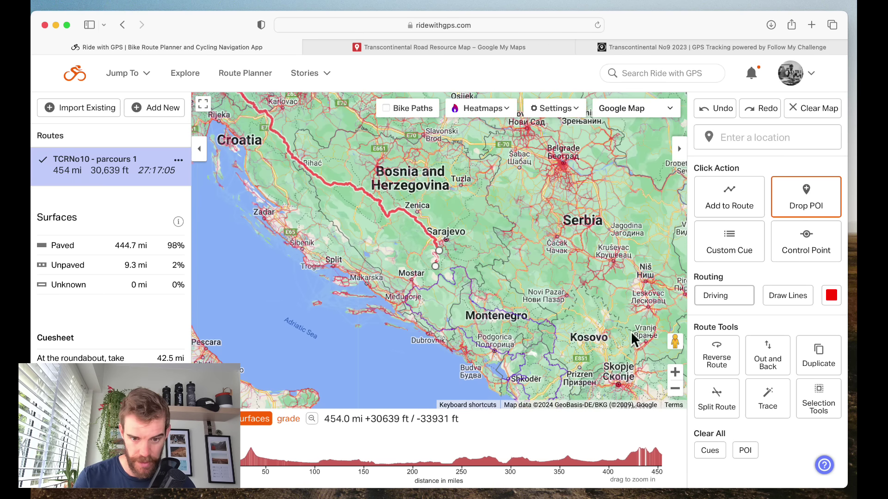
drag(217, 164, 348, 304)
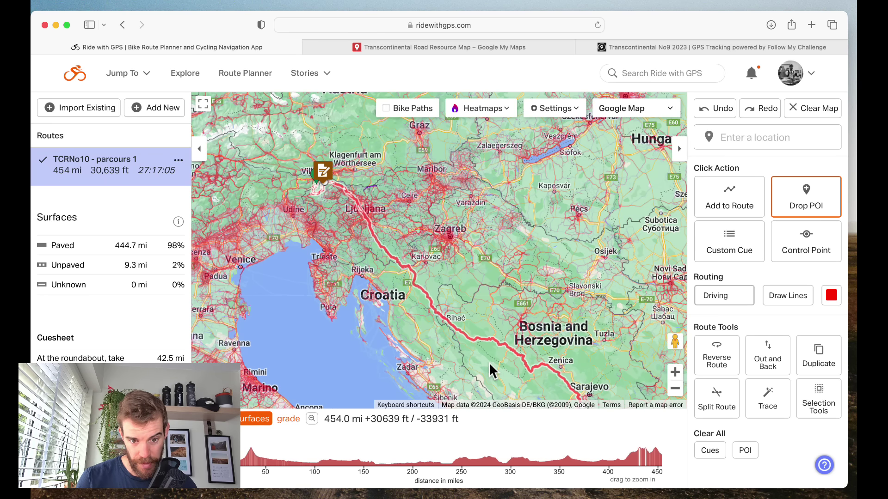
drag(409, 360, 365, 309)
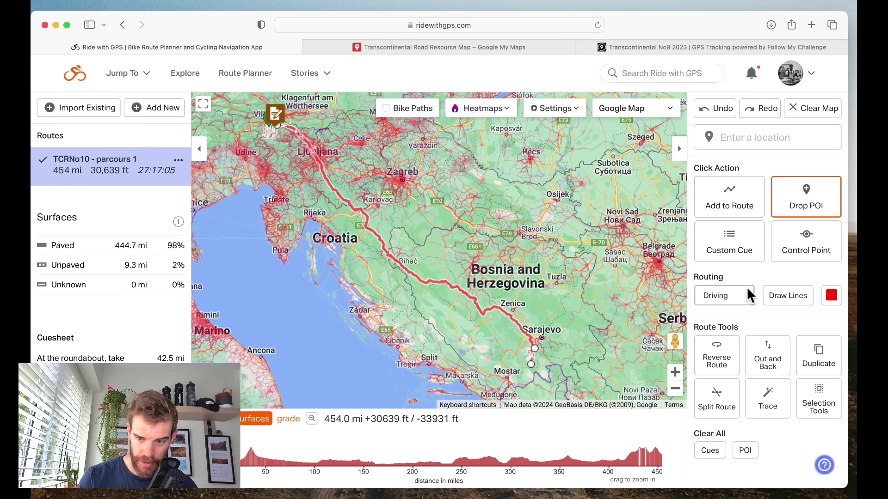
click(731, 298)
click(739, 298)
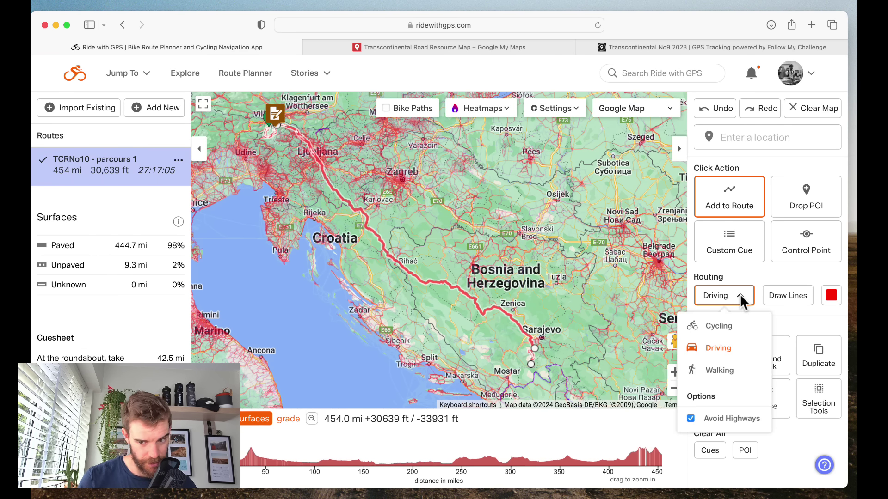
click(719, 326)
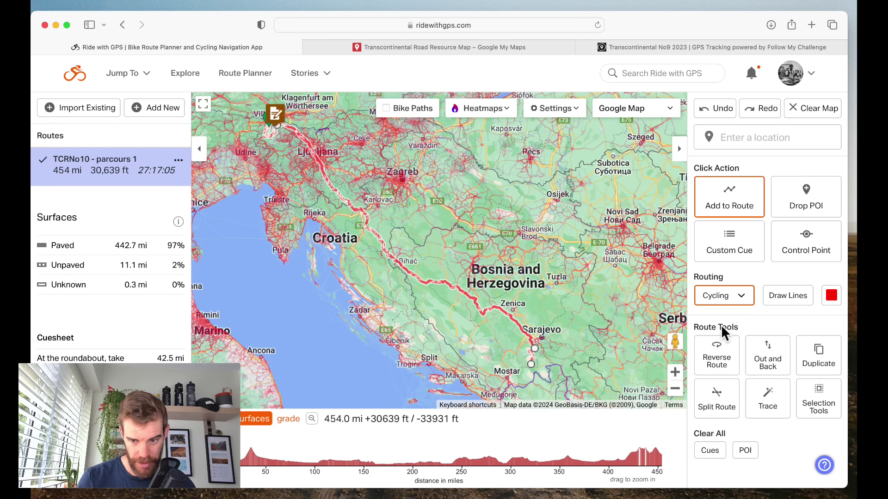
Set the routing mode to Driving for the connecting route.
click(739, 298)
click(717, 348)
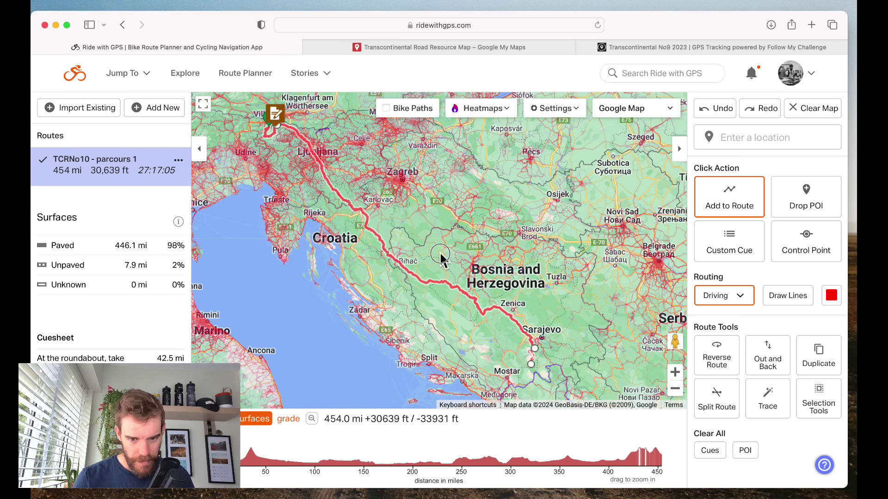
drag(440, 257, 484, 257)
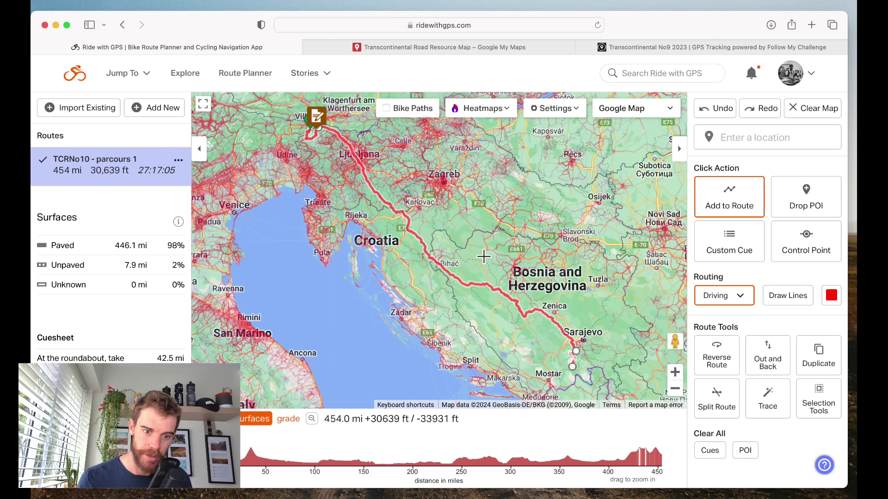
mouse_move(298, 296)
mouse_down()
mouse_move(296, 309)
mouse_move(306, 304)
mouse_up()
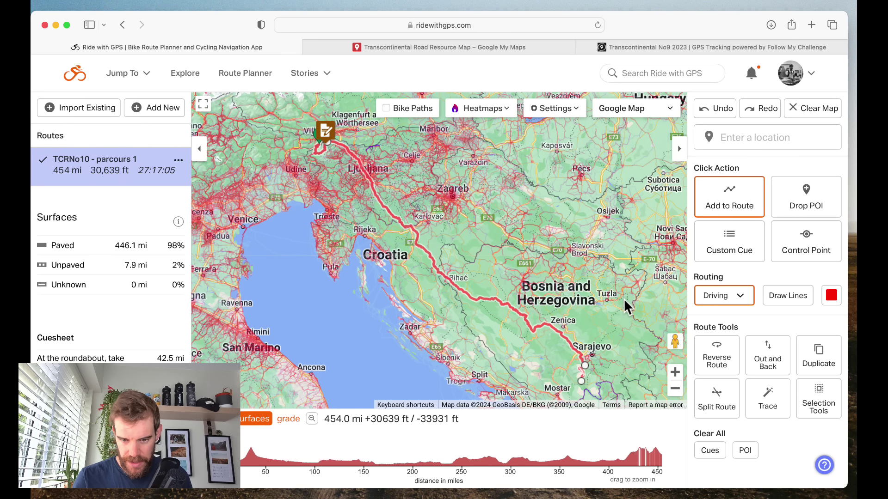
Rename the route as TCRNo10 Cp1-CP2.
click(179, 161)
click(162, 187)
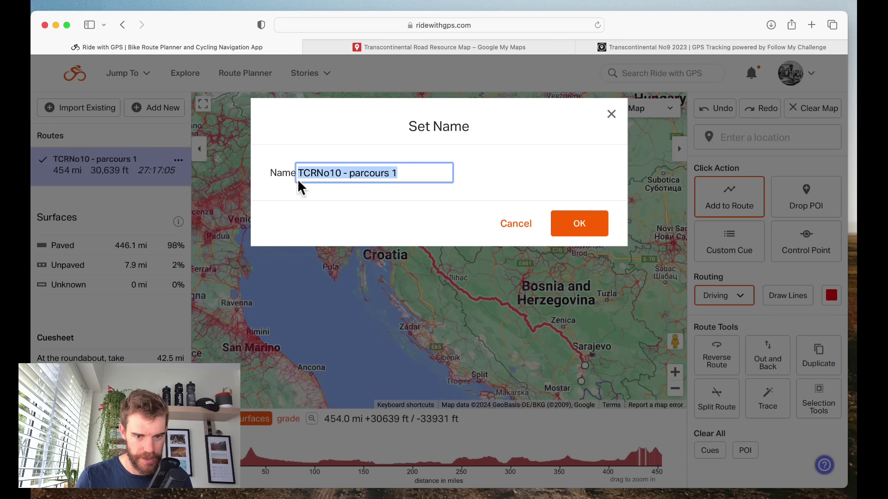
drag(405, 179, 347, 180)
key(BackSpace)
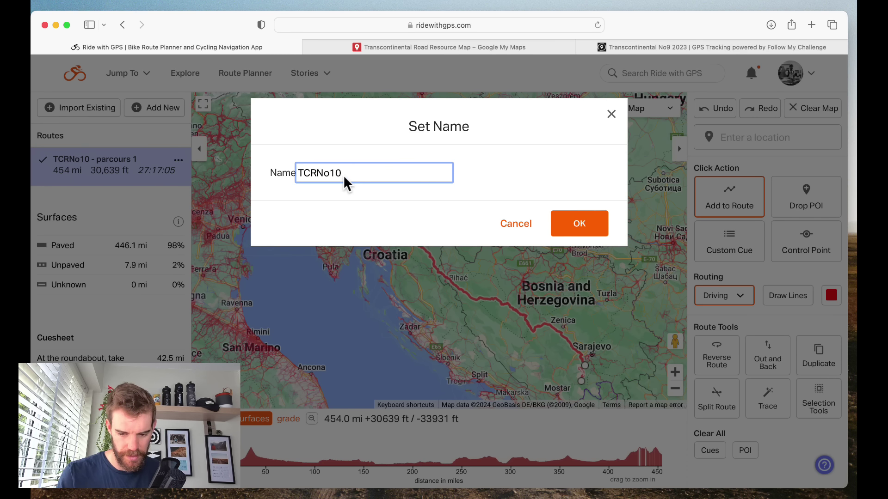
text(Cp1-CP2)
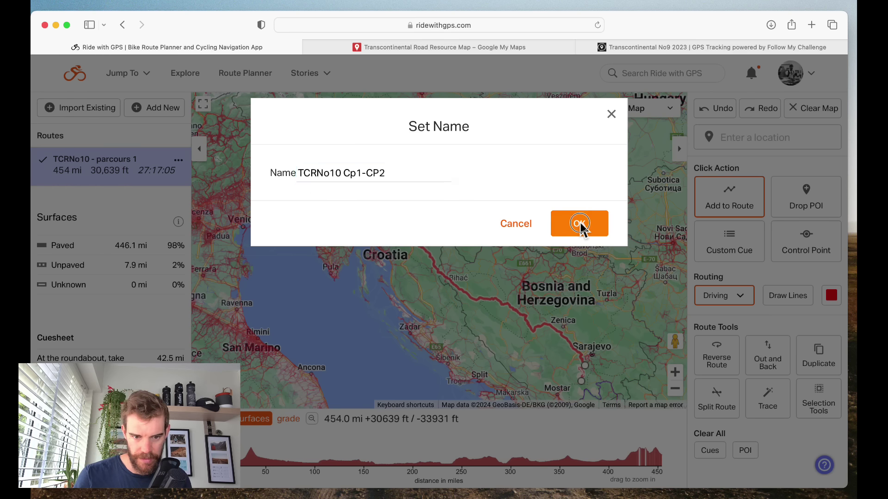
click(580, 226)
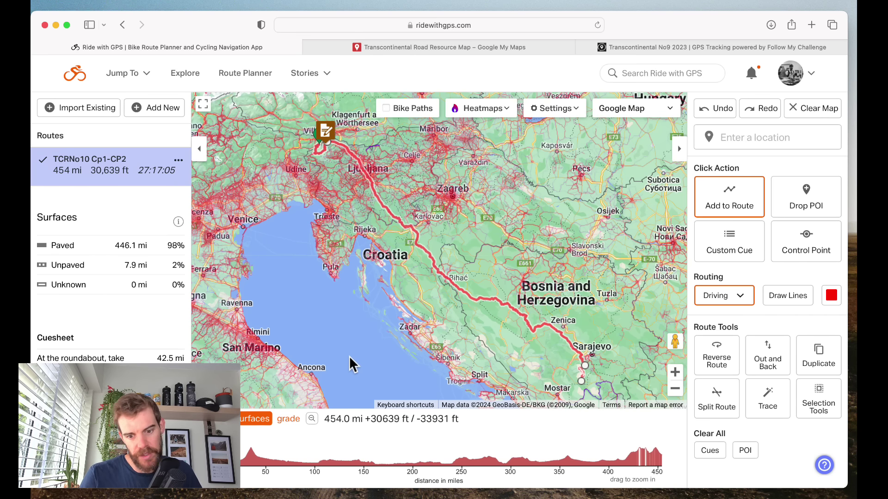
Try the RWGPS Cycle base map on the stretch through Bosnia and switch back to Google Map.
drag(367, 352, 311, 254)
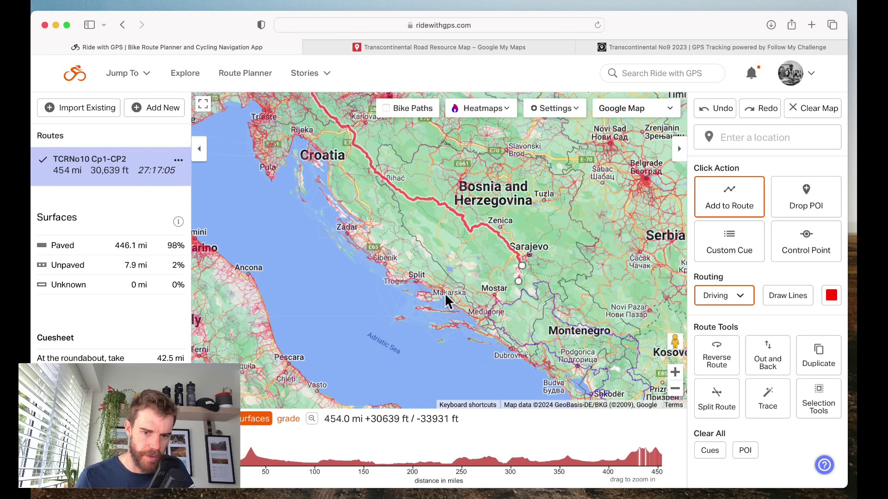
drag(443, 256, 481, 342)
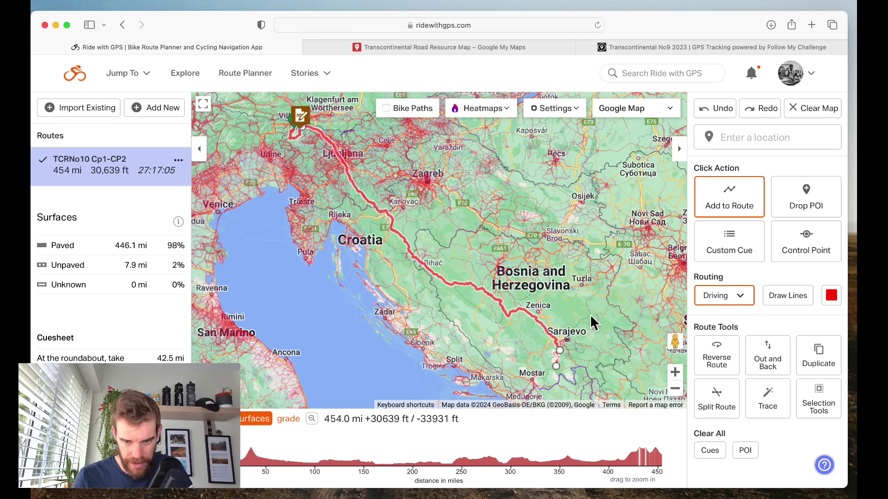
click(675, 373)
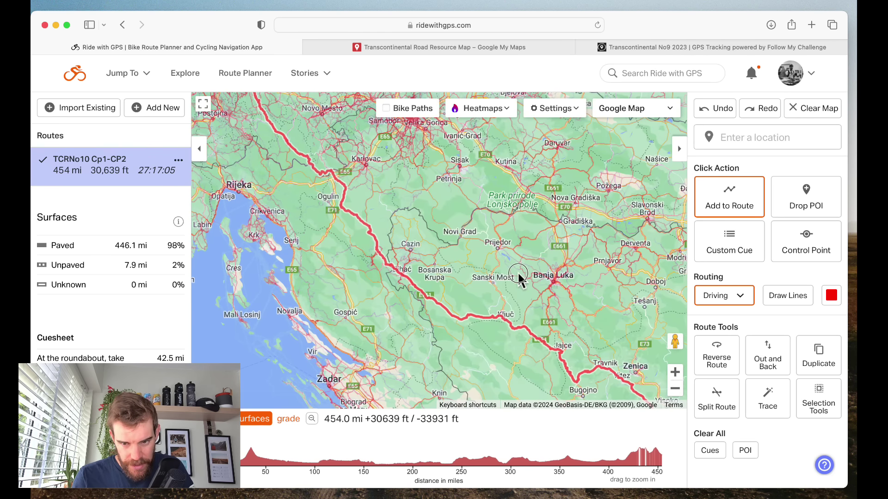
drag(525, 278, 436, 194)
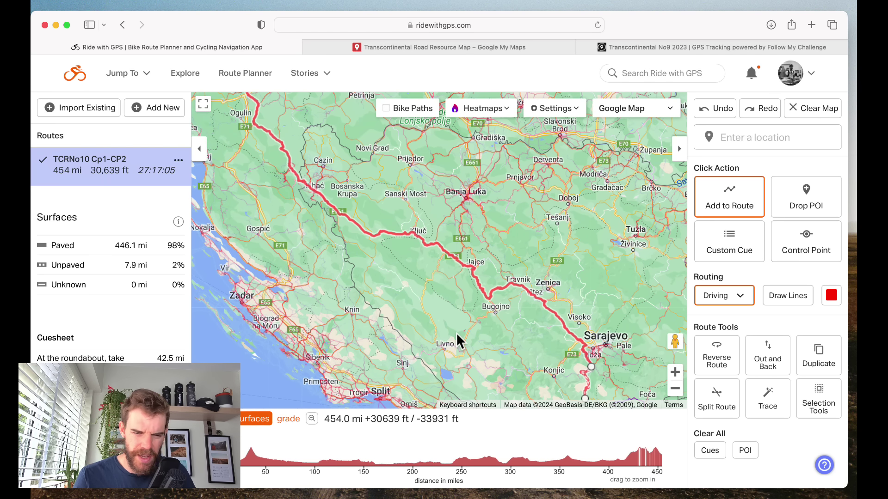
click(654, 115)
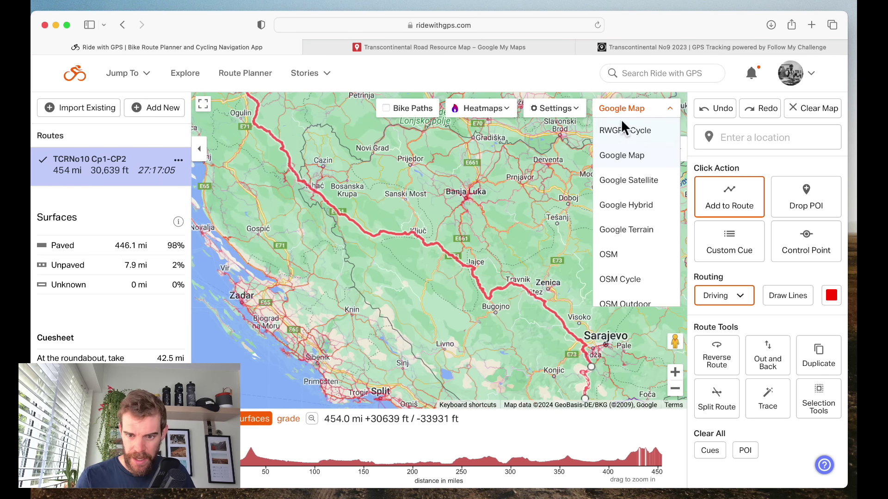
click(630, 111)
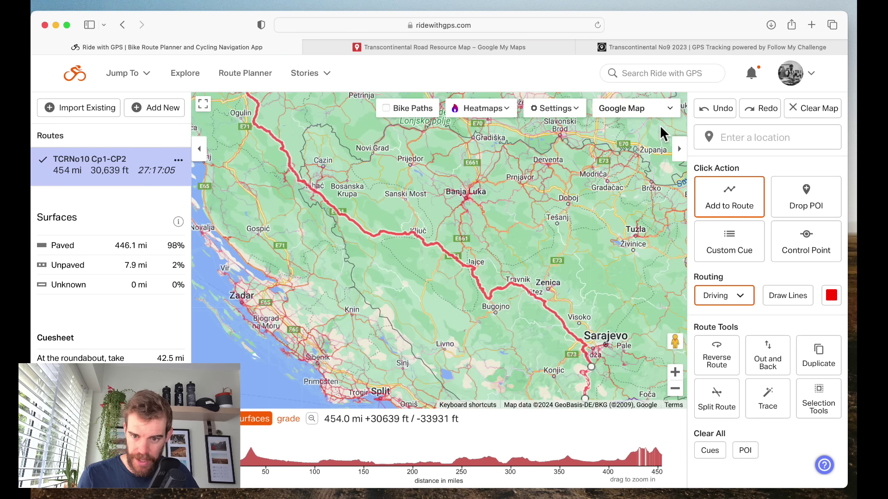
click(665, 113)
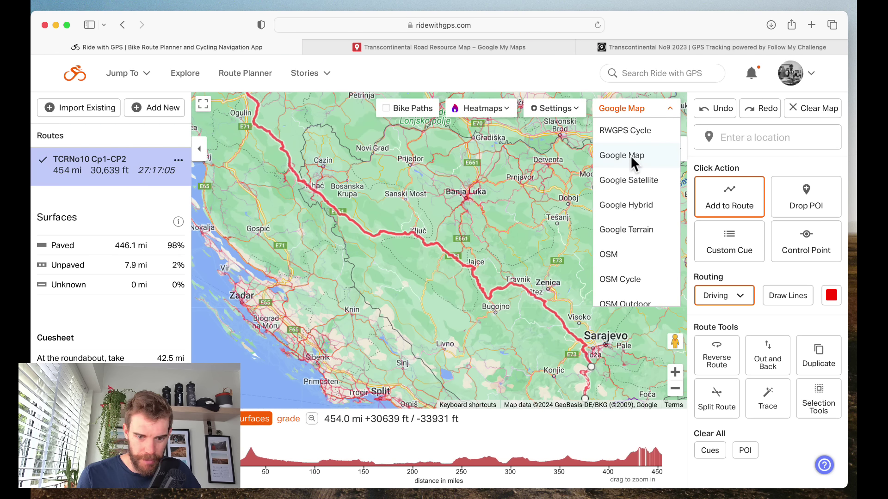
click(631, 130)
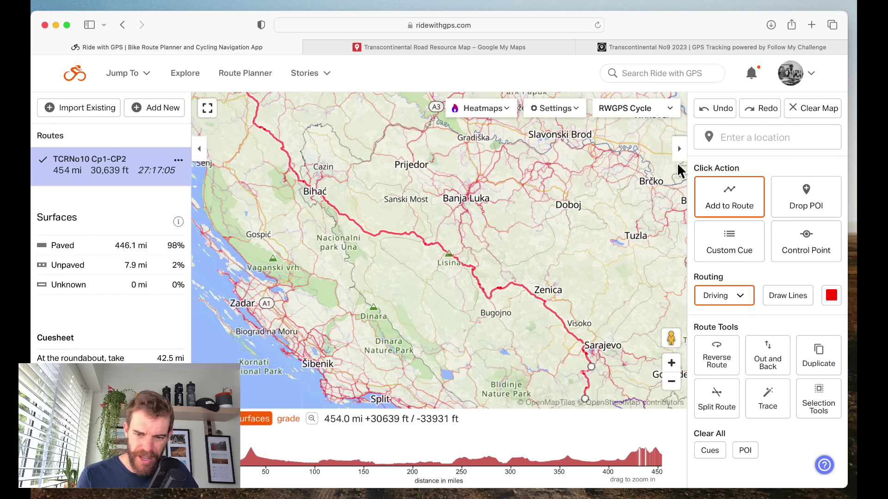
click(662, 107)
click(635, 159)
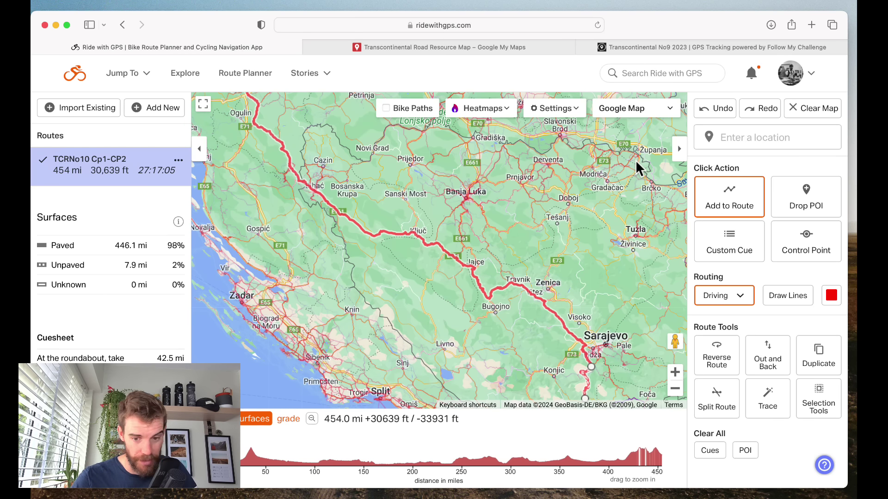
Switch the base map to Google Terrain.
drag(404, 287, 384, 248)
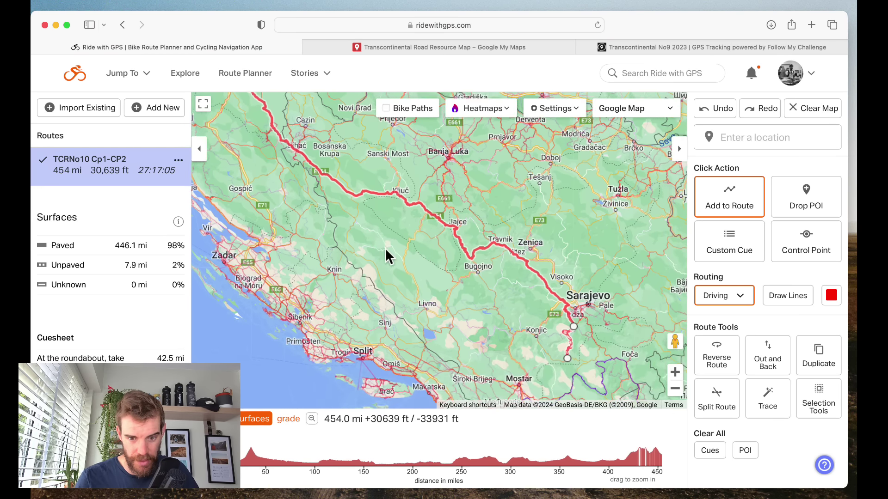
click(647, 108)
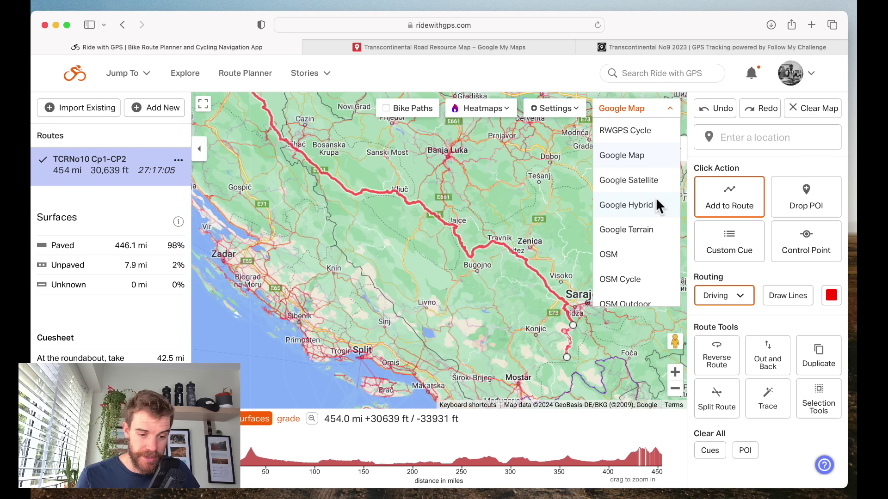
click(636, 228)
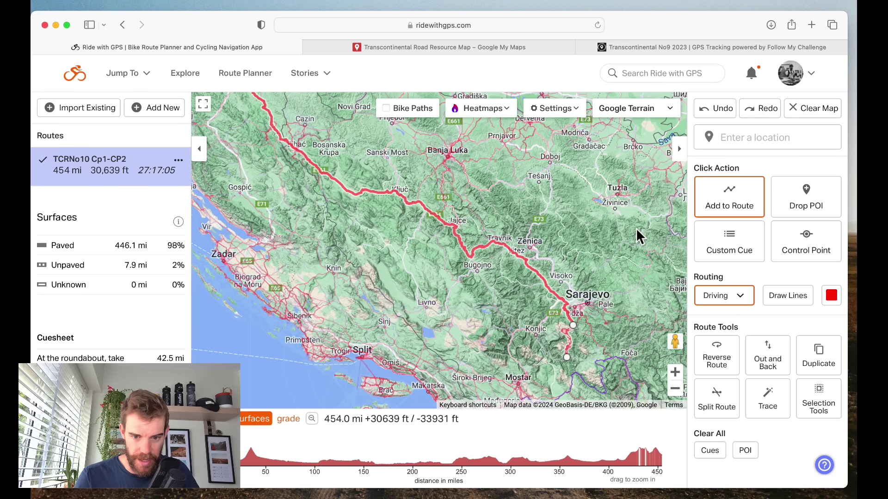
Examine the terrain along the connecting route from Slovenia to Sarajevo and around Zagreb and the Sava valley to its east.
drag(298, 250, 326, 295)
drag(530, 291, 437, 198)
drag(347, 265, 449, 384)
drag(293, 262, 343, 364)
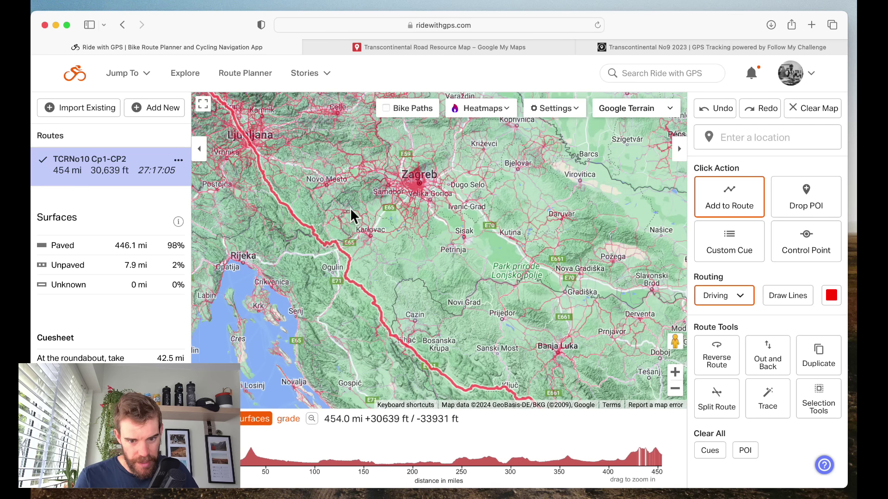
drag(351, 215, 388, 234)
drag(515, 323, 405, 241)
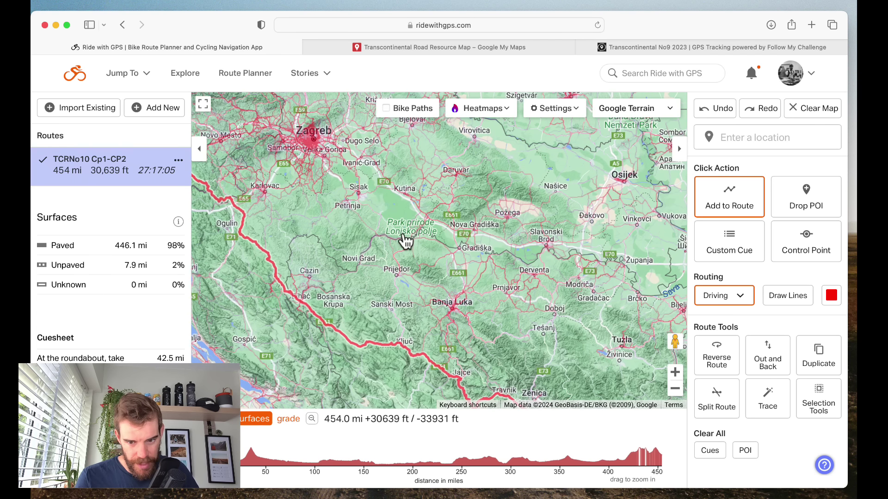
drag(564, 274, 417, 239)
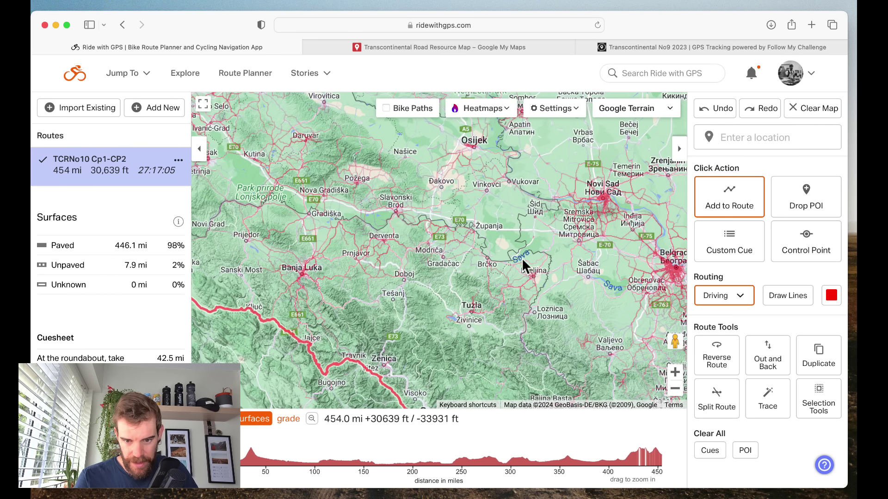
drag(229, 204, 521, 299)
drag(423, 253, 474, 308)
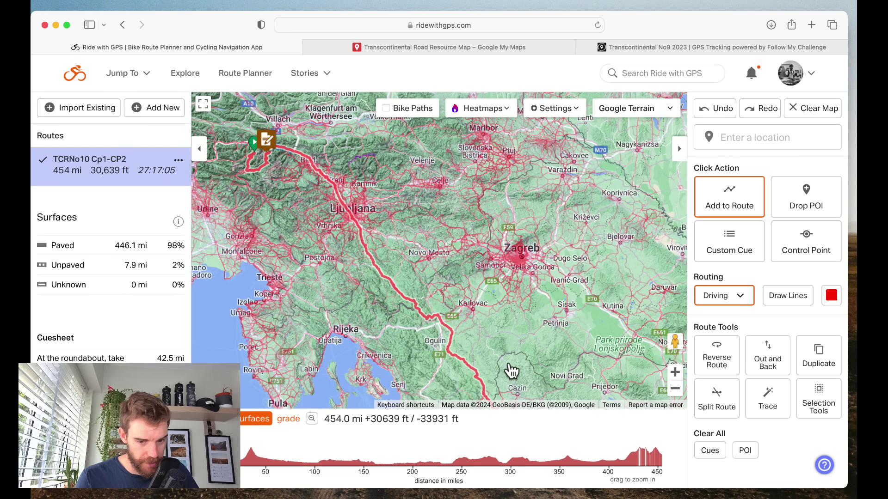
drag(550, 306, 505, 242)
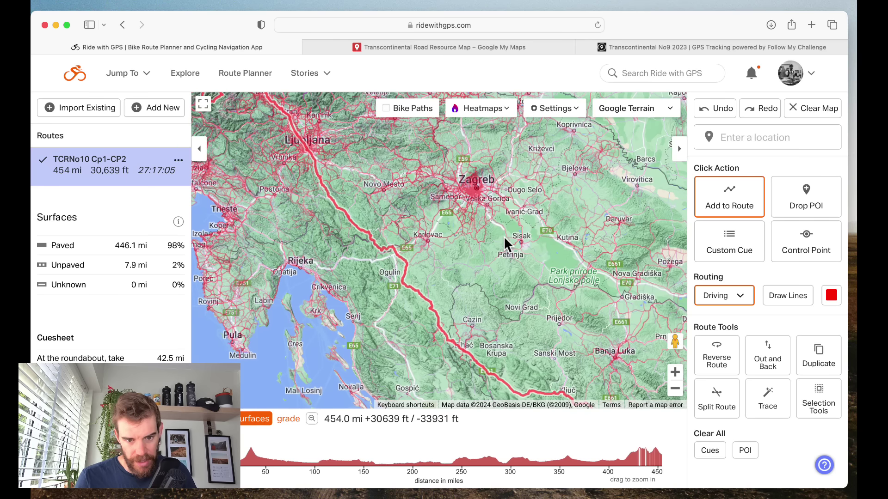
drag(529, 304, 382, 146)
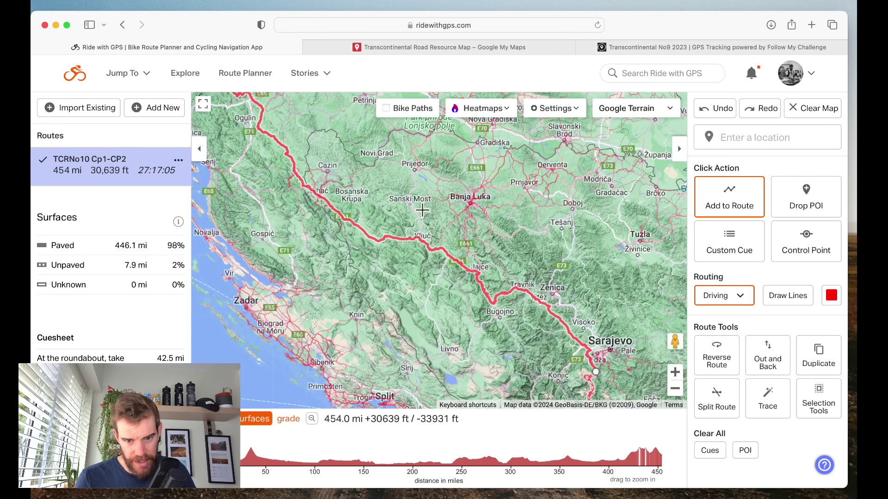
drag(422, 210, 485, 299)
drag(440, 169, 440, 239)
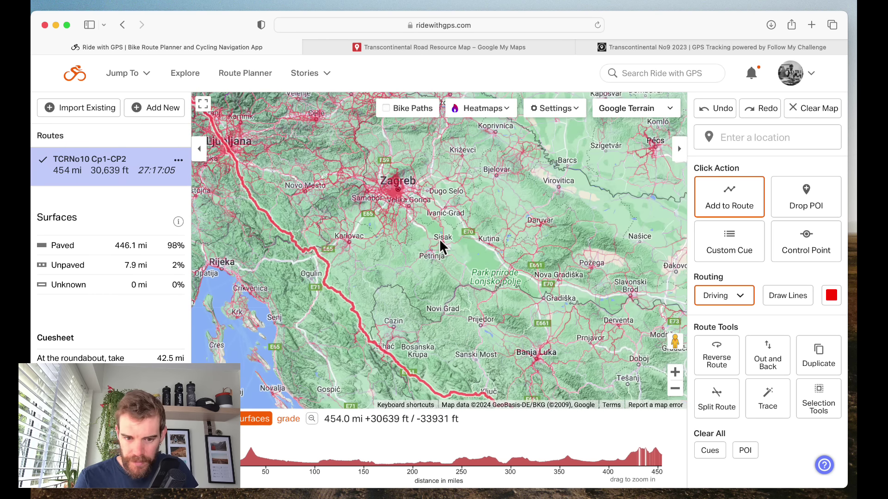
Reroute the connection through a via point just west of Gradiška, comparing it with the original line by undoing and redoing the change.
drag(448, 331, 333, 247)
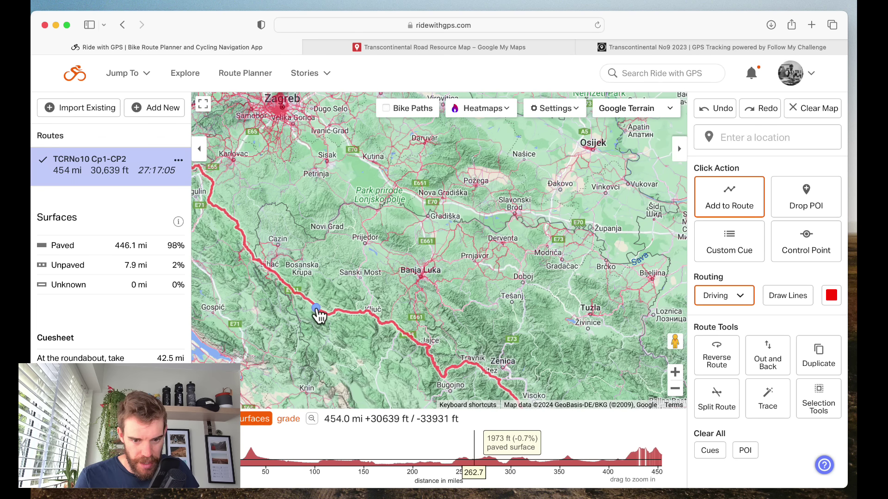
mouse_move(318, 315)
mouse_down()
mouse_move(378, 223)
mouse_move(415, 209)
mouse_up()
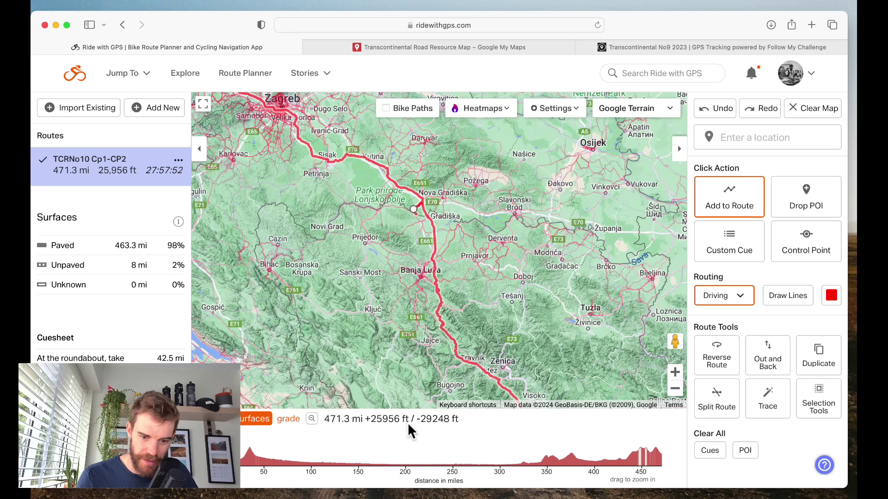
click(713, 110)
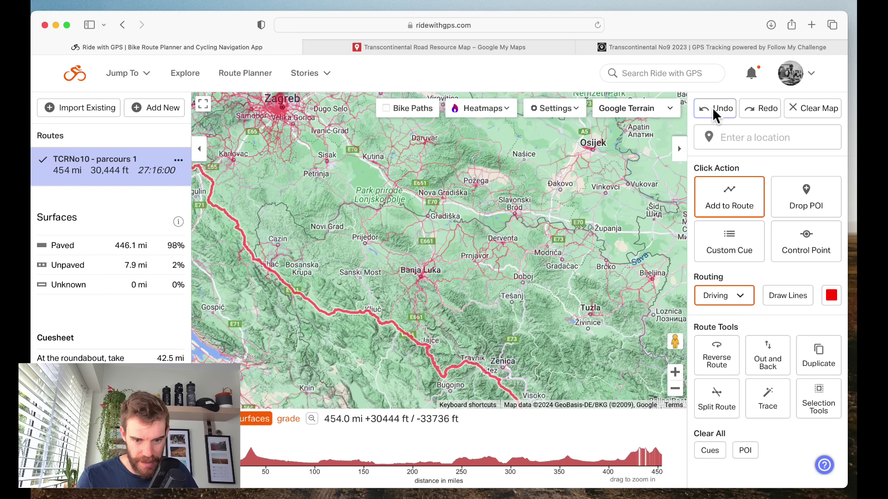
click(758, 107)
Move the via point near Gradiška onto the E661 between Gradiška and Banja Luka.
scroll(553, 305, right, 3)
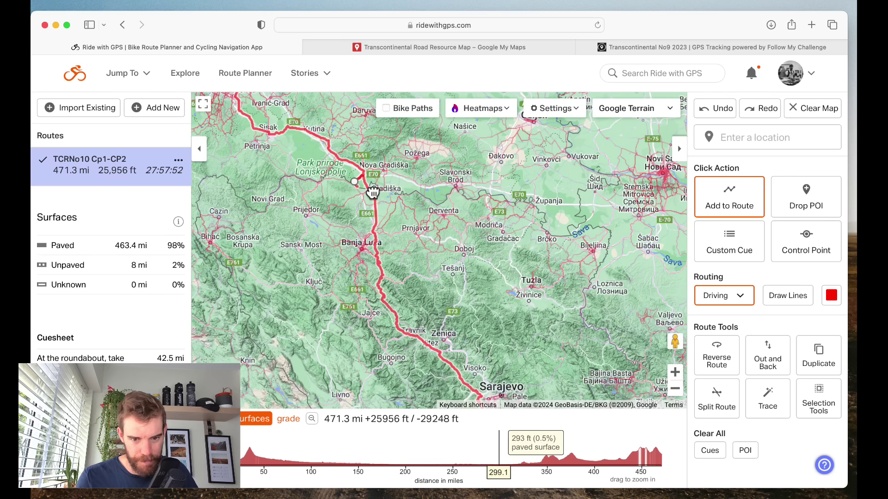
drag(355, 183, 377, 207)
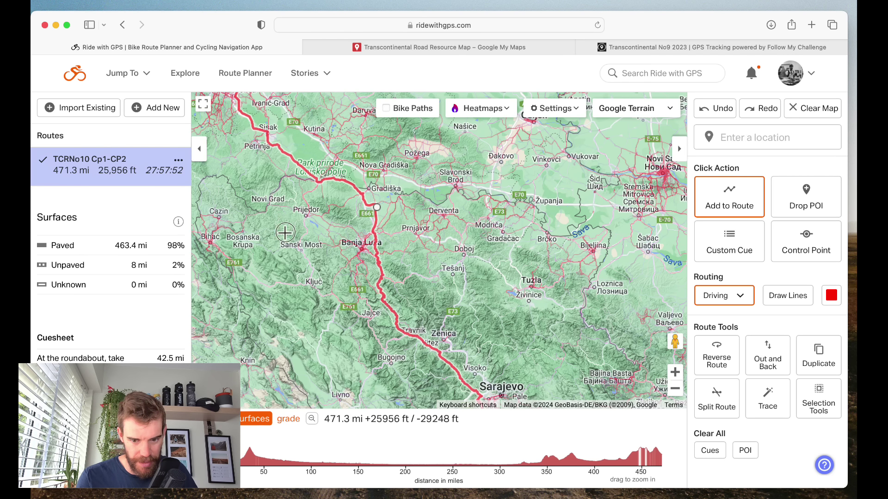
scroll(284, 233, left, 10)
scroll(285, 233, up, 5)
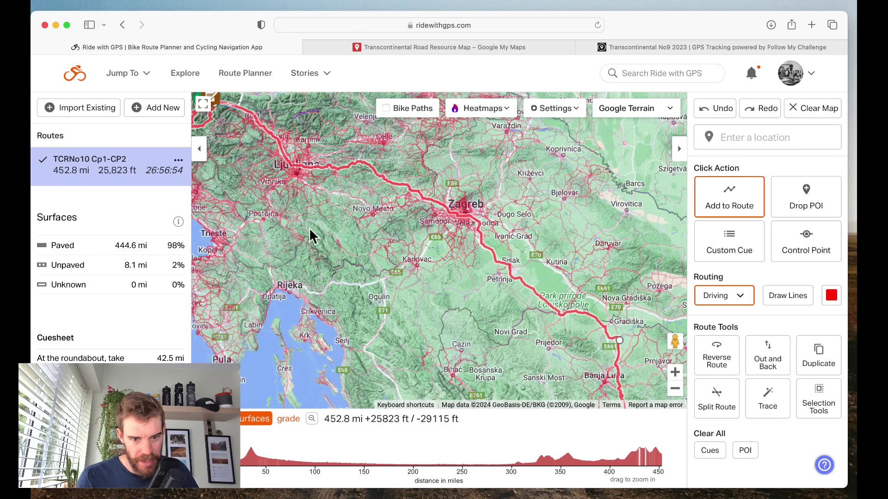
Review the rerouted line from Ljubljana past Zagreb and Banja Luka to Sarajevo.
drag(313, 231, 394, 275)
scroll(394, 275, down, 5)
scroll(395, 276, right, 6)
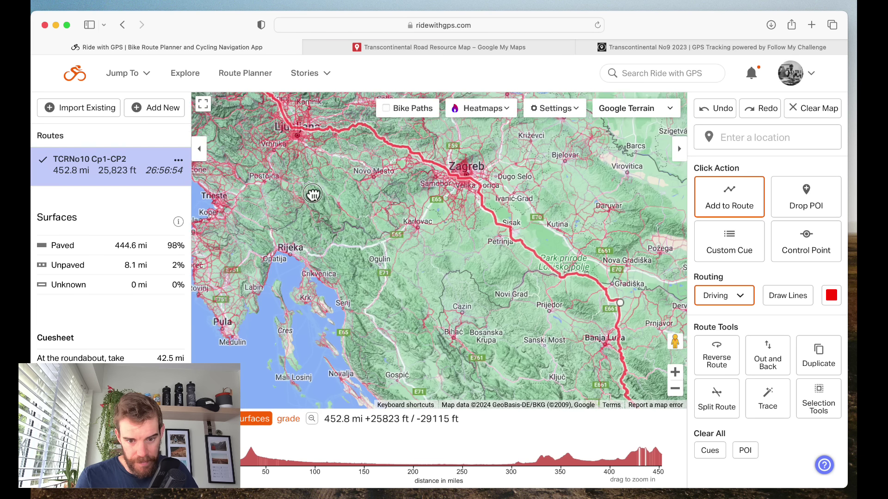
scroll(418, 276, down, 3)
scroll(418, 277, right, 5)
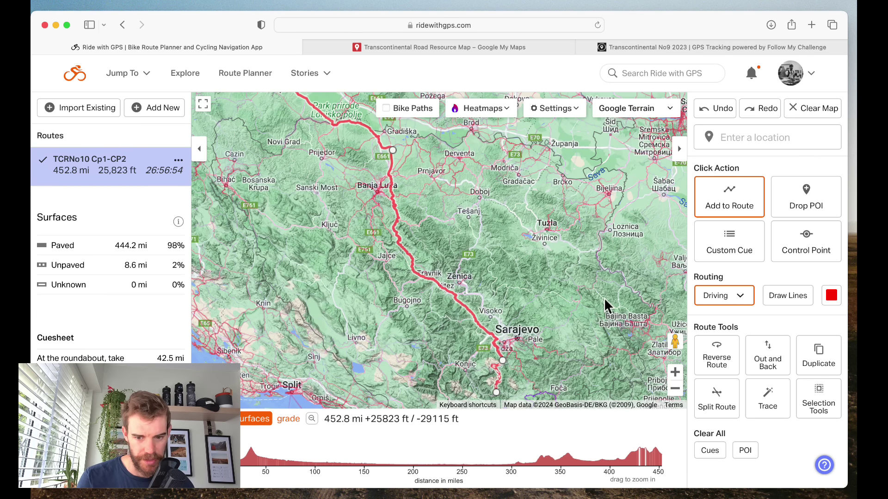
scroll(489, 206, up, 4)
scroll(489, 207, left, 5)
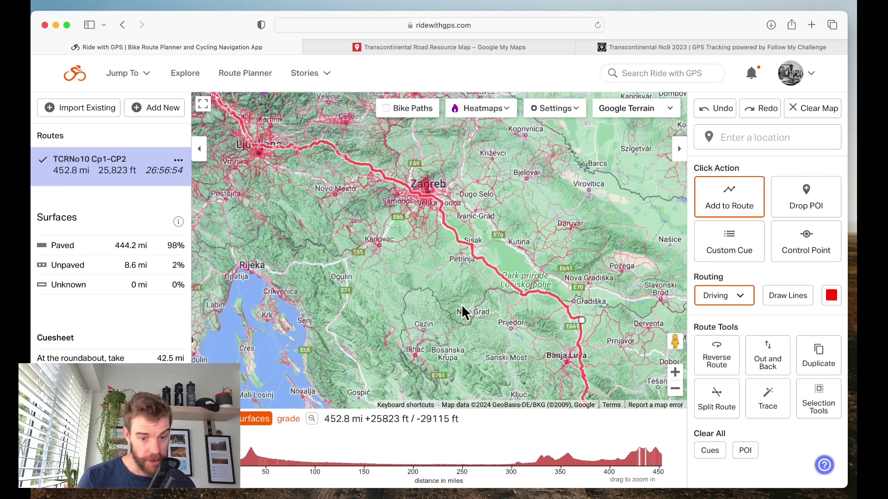
Switch to the Follow My Challenge Transcontinental No9 2023 tracking map and view the riders' tracks between CP2 and CP3.
click(700, 47)
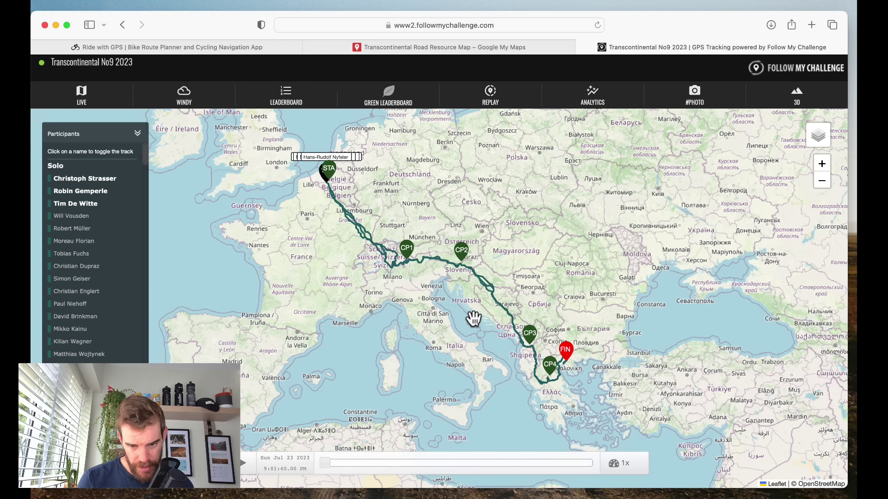
scroll(472, 311, up, 3)
drag(511, 313, 428, 313)
scroll(480, 319, up, 3)
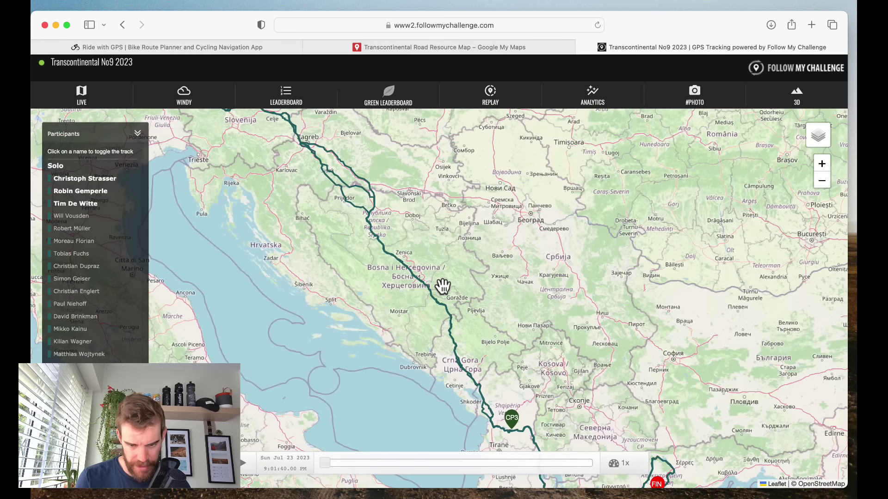
drag(464, 268, 545, 329)
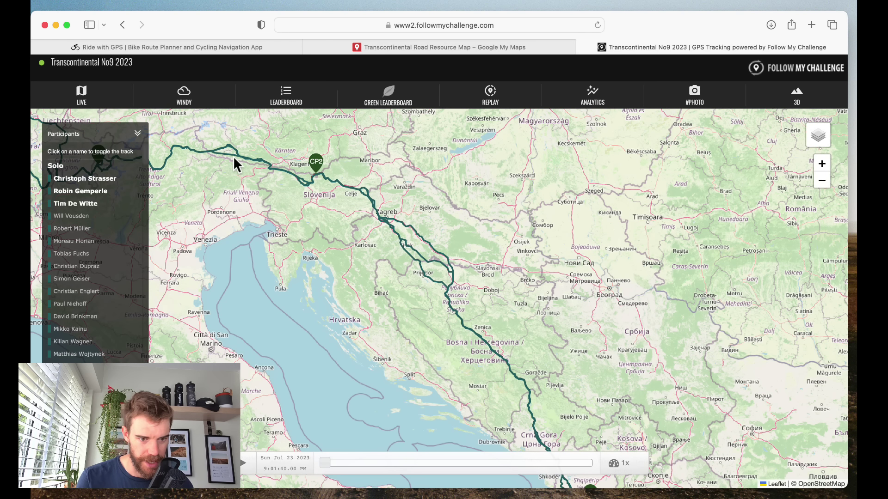
Hide the tracks of the first three solo participants and view the area around CP2 without them.
click(74, 203)
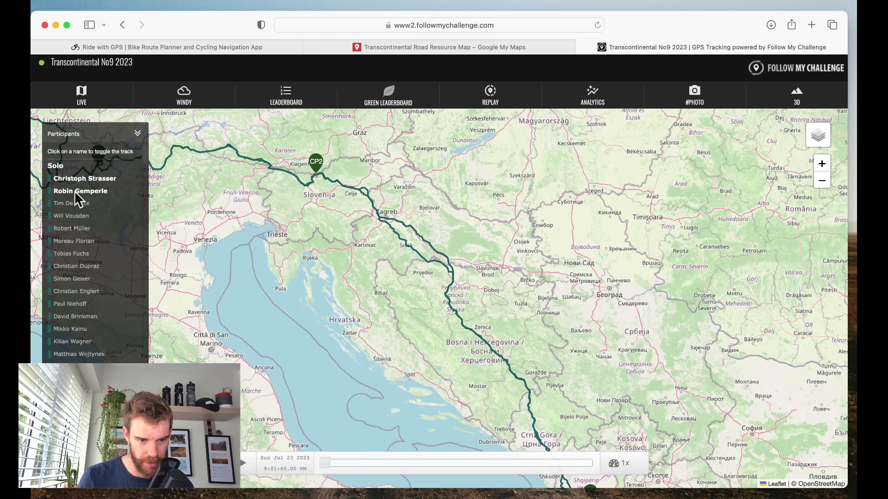
click(74, 190)
click(73, 177)
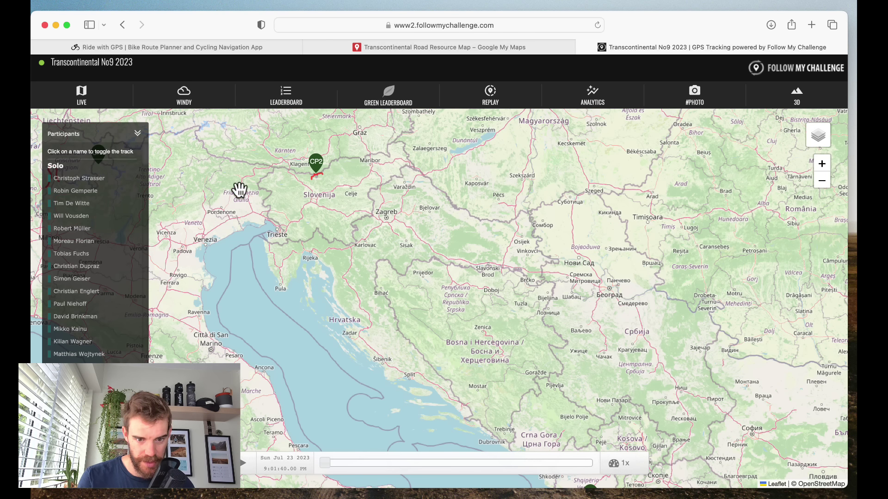
double_click(281, 187)
double_click(343, 215)
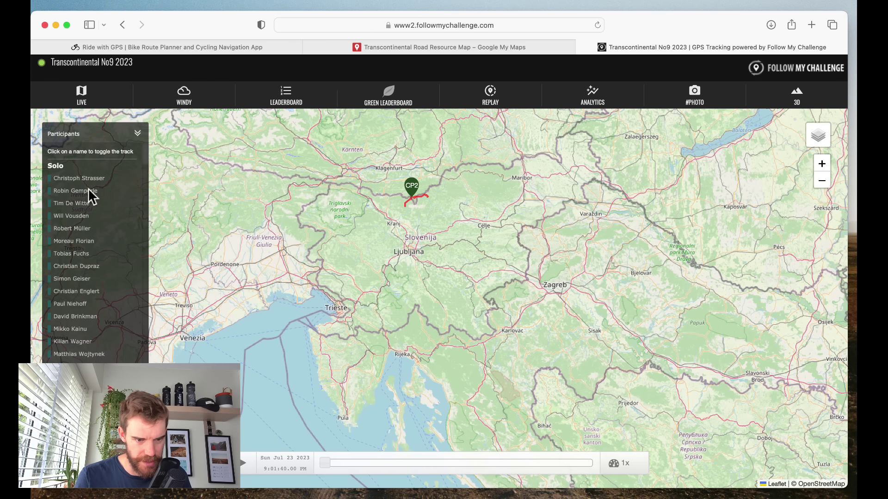
Show the tracks of the first four solo participants on the map between CP2 and Bosnia.
click(72, 179)
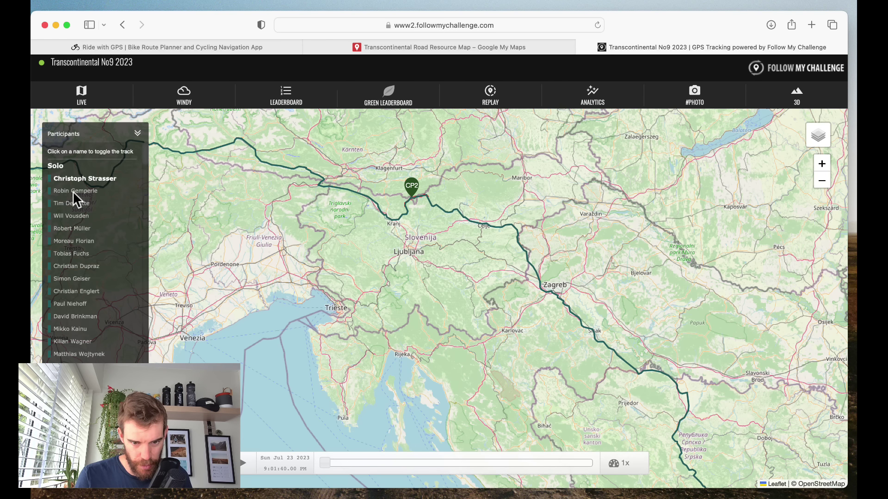
click(74, 191)
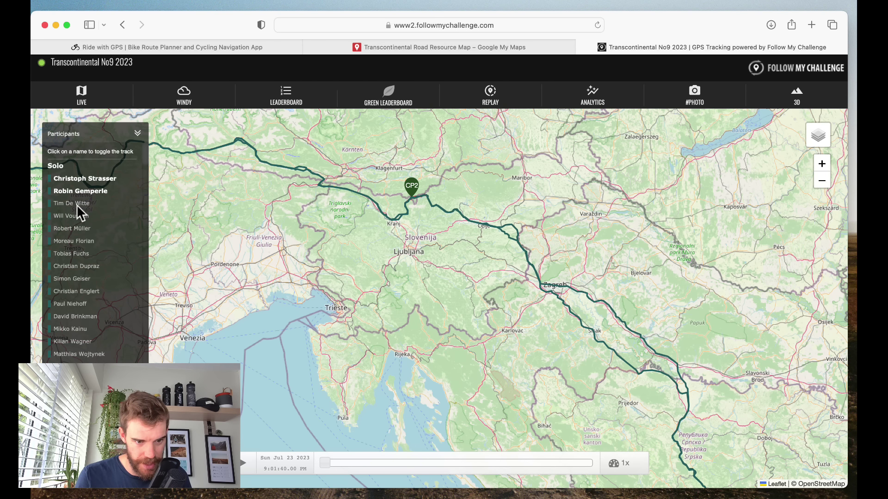
click(74, 204)
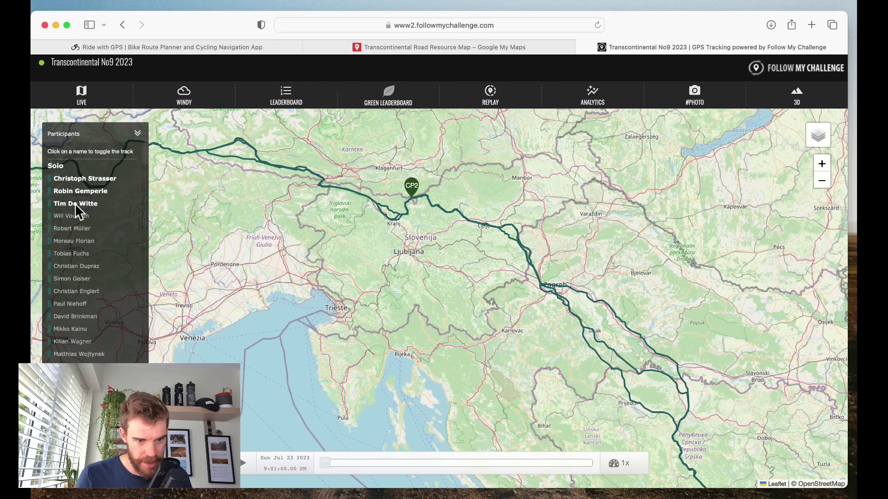
drag(428, 359, 353, 287)
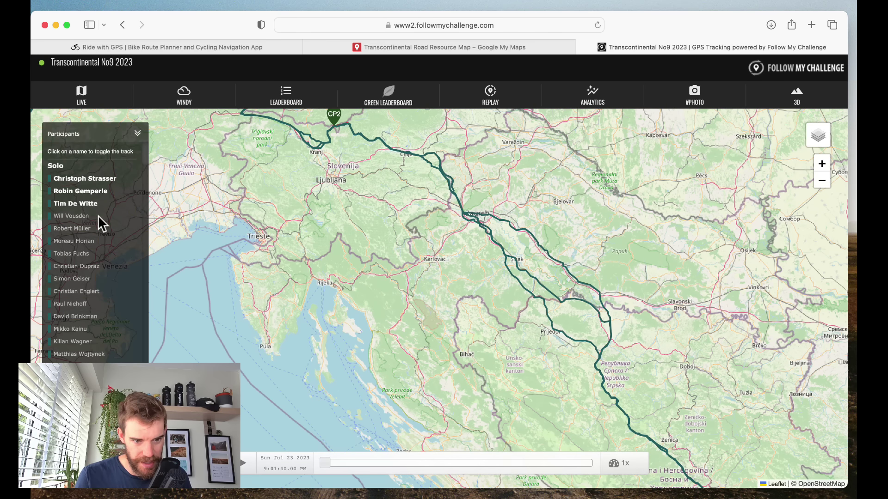
click(84, 217)
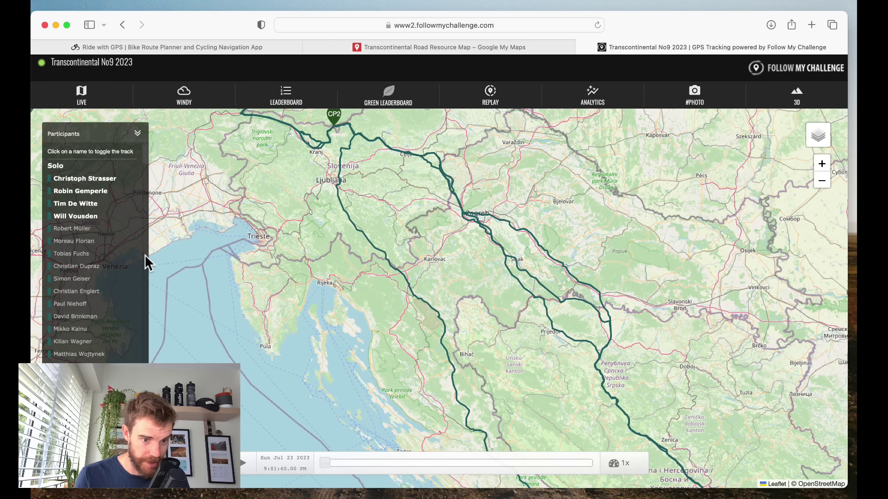
Compare the fourth participant's line through Croatia with the other tracks from CP2 down to Montenegro.
drag(300, 314, 214, 168)
drag(323, 279, 233, 165)
drag(351, 323, 329, 283)
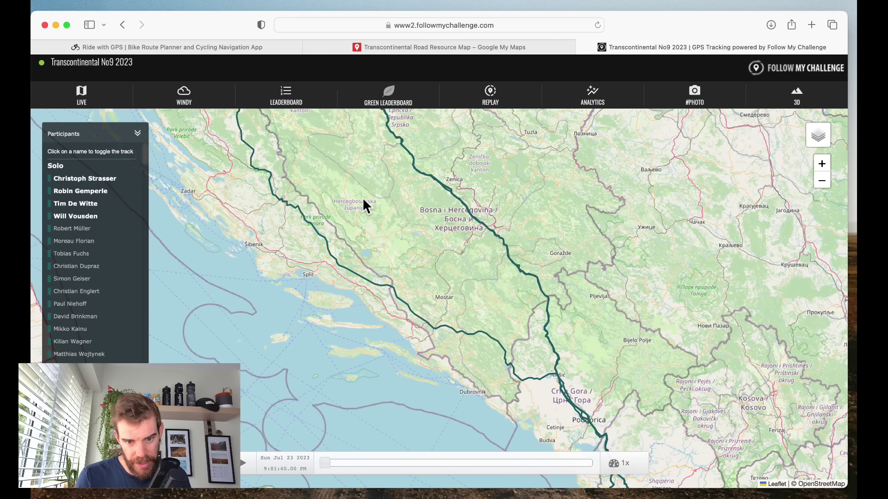
drag(365, 199, 400, 326)
drag(371, 269, 409, 366)
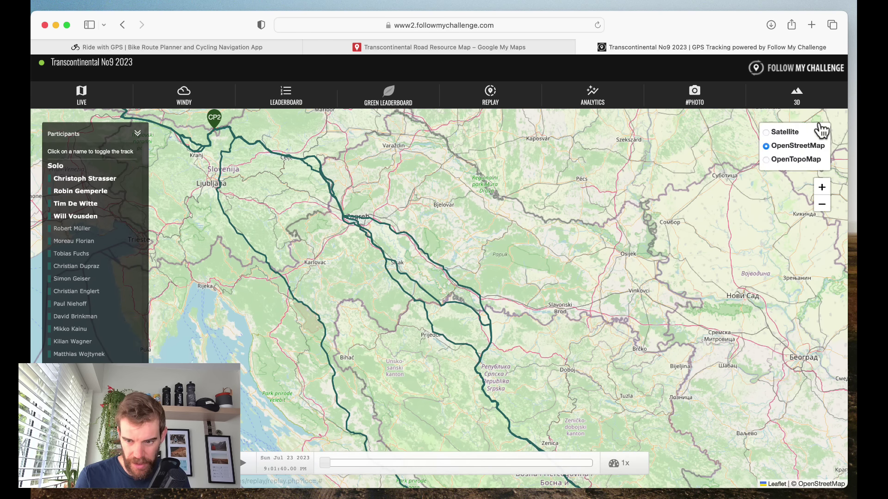
Examine more closely where the four tracks split and rejoin between CP2, Zagreb, Banja Luka and Sarajevo.
click(822, 164)
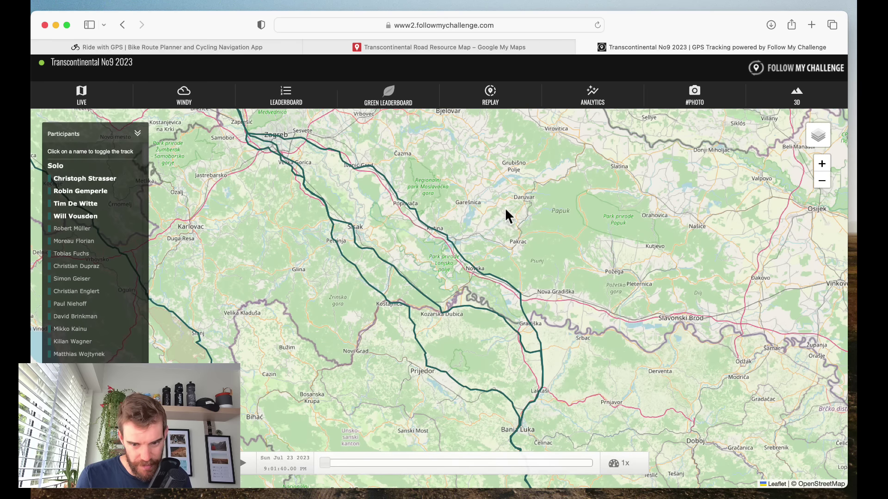
drag(505, 214, 607, 240)
drag(303, 203, 410, 352)
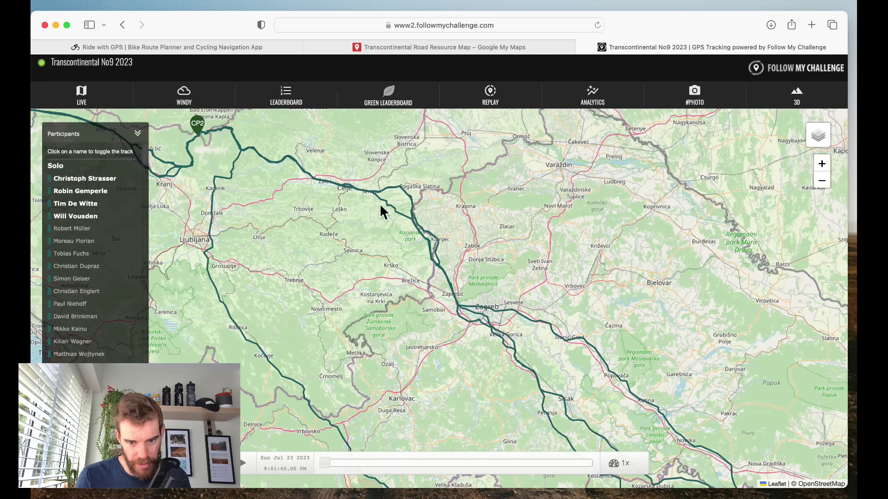
drag(275, 274, 404, 294)
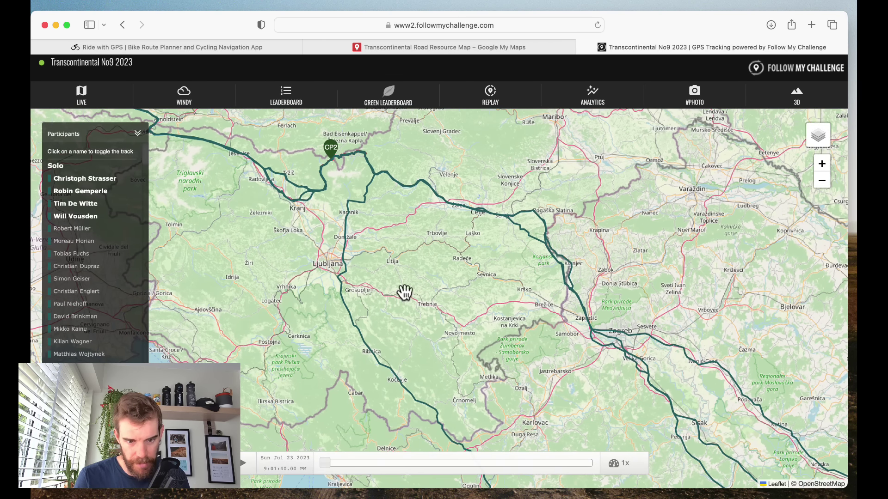
drag(423, 360, 318, 218)
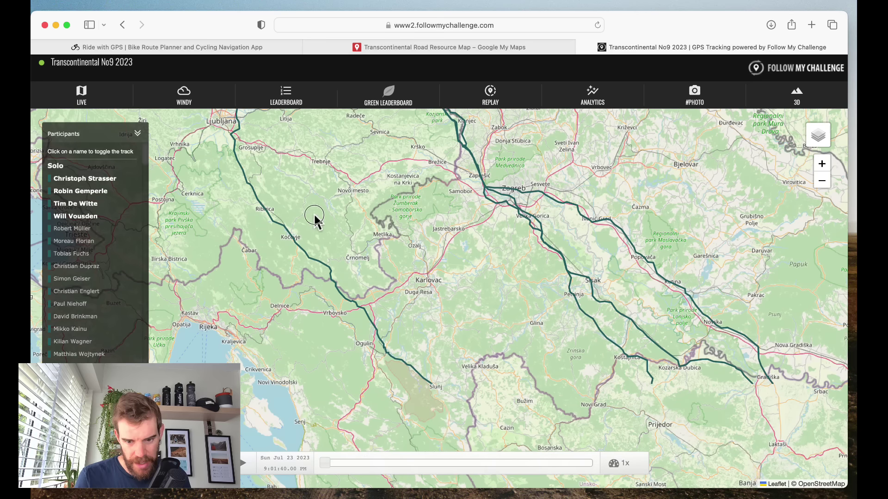
drag(522, 319, 356, 248)
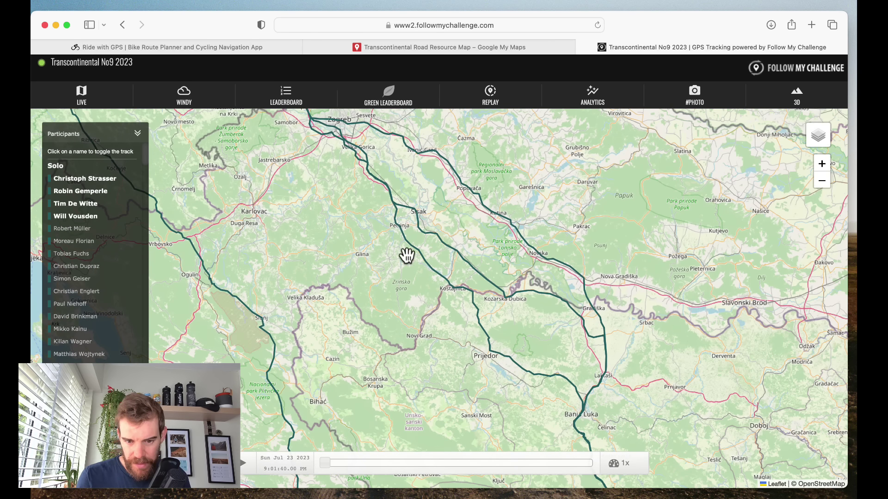
drag(454, 362, 454, 208)
drag(394, 362, 415, 210)
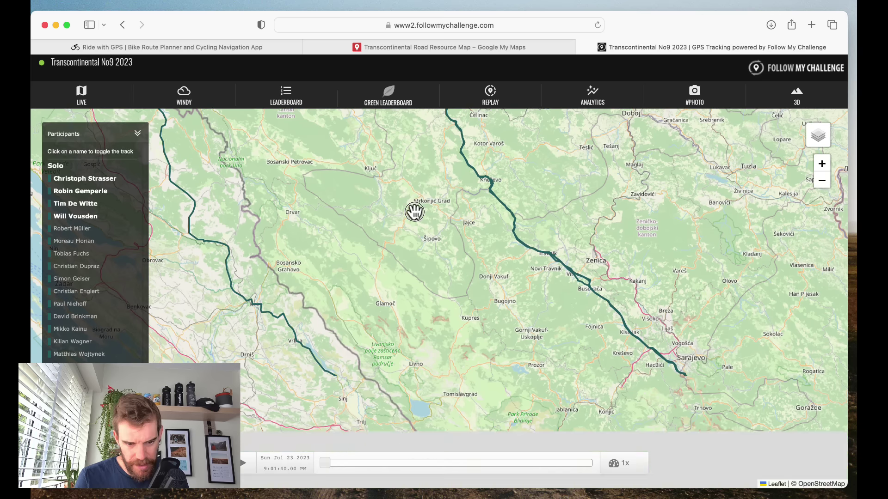
drag(576, 377, 539, 483)
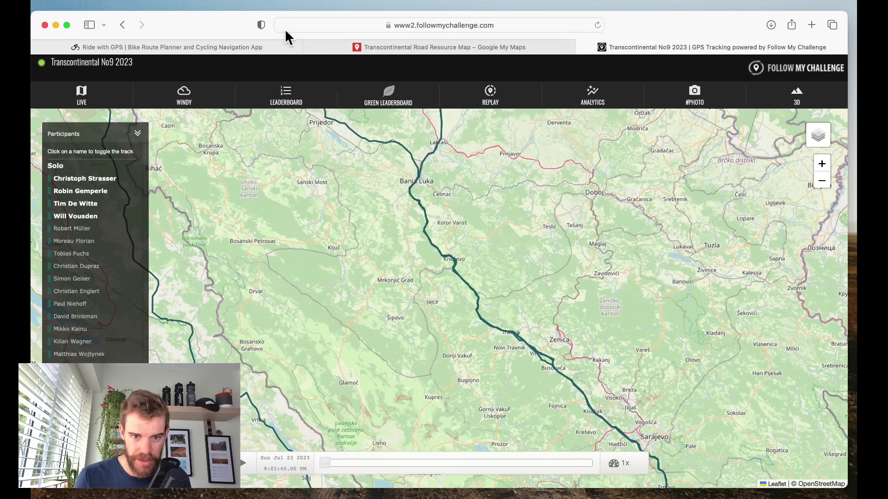
Switch back to the Ride with GPS planner and toggle the Global Rides heatmap off and on to compare the map.
click(220, 48)
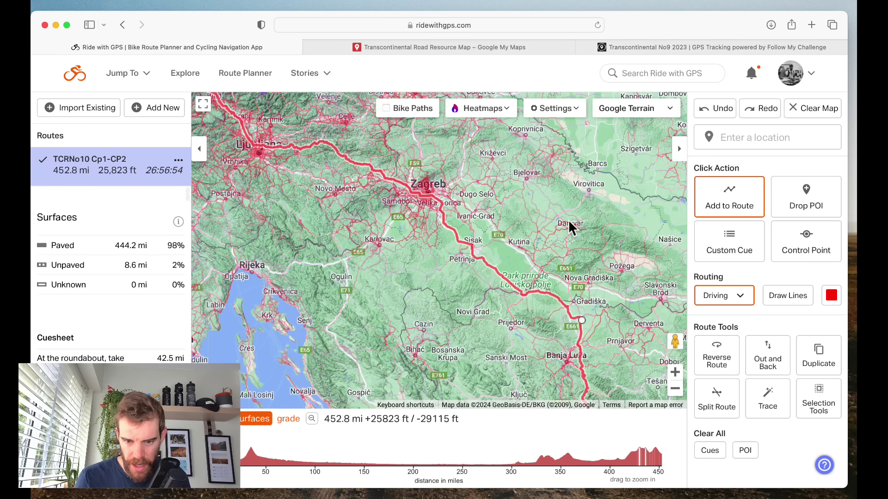
drag(583, 213, 587, 254)
click(504, 110)
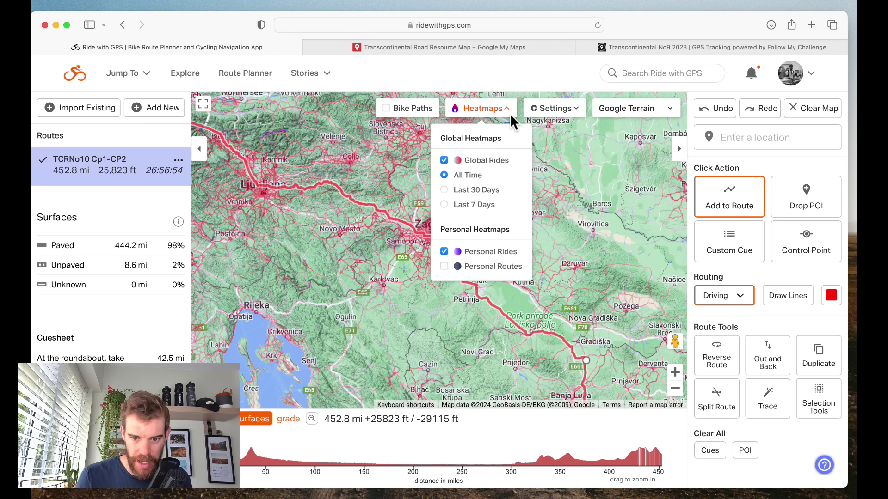
click(444, 161)
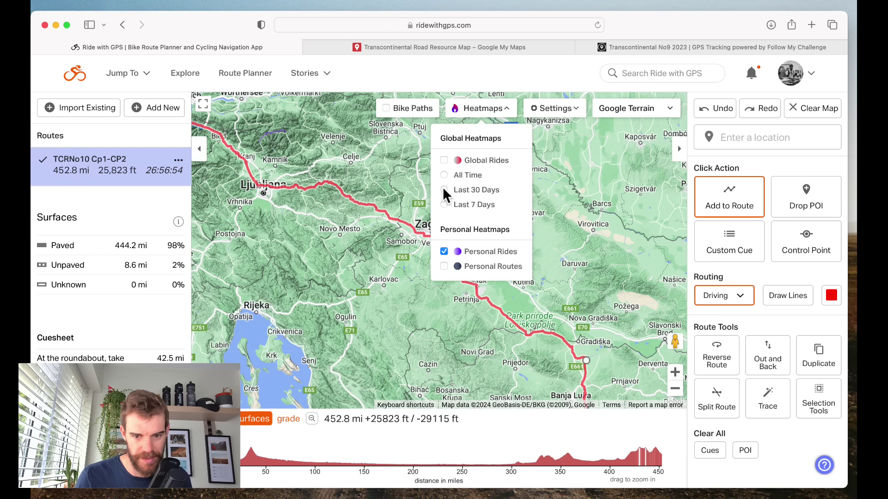
click(445, 161)
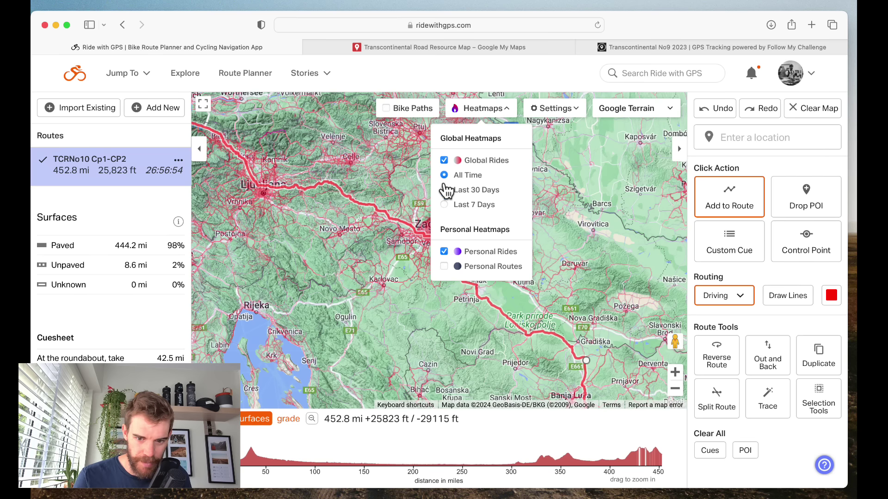
Examine the area from Sarajevo to Montenegro, toggling the Personal Rides heatmap off and on to identify previously ridden roads.
drag(440, 348, 333, 242)
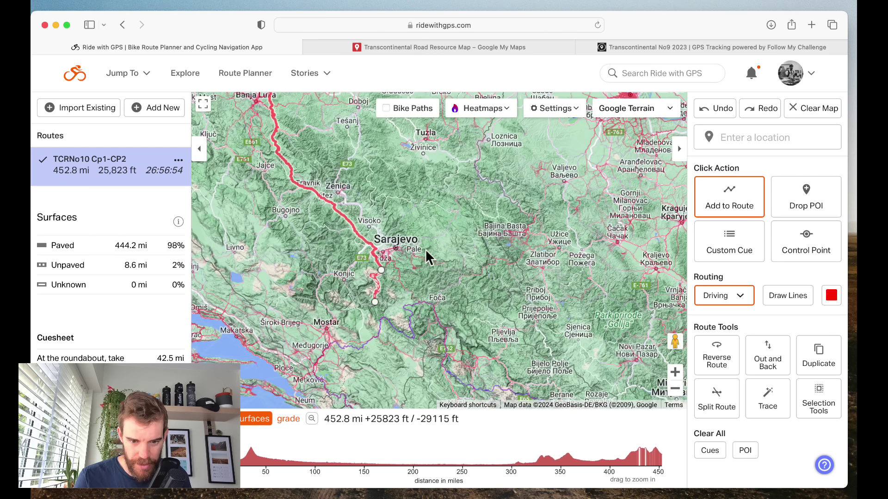
drag(505, 337, 429, 208)
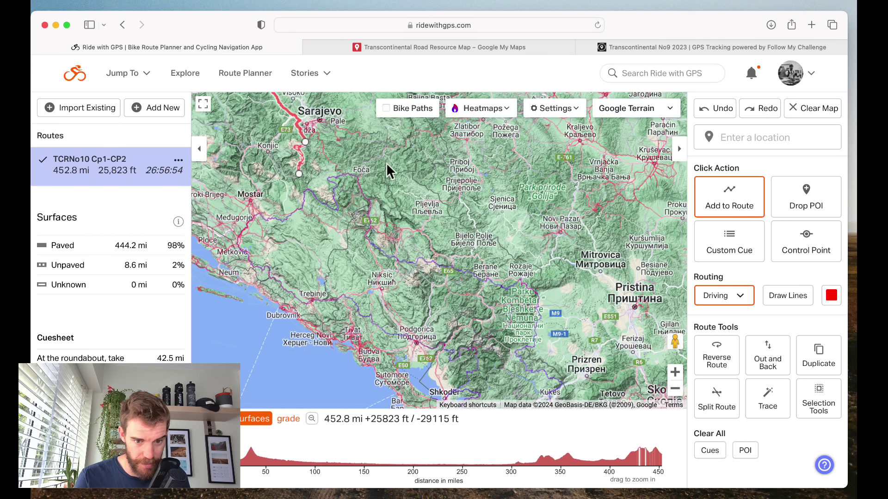
drag(356, 266, 443, 260)
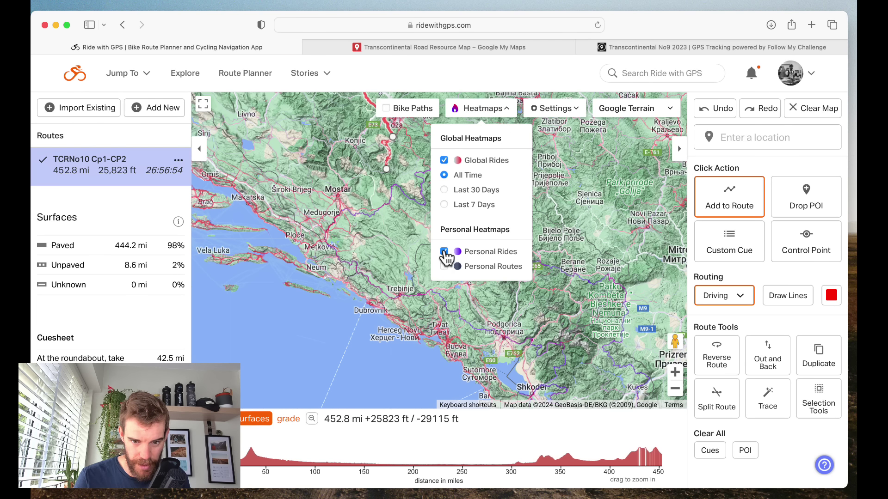
click(445, 252)
click(445, 252)
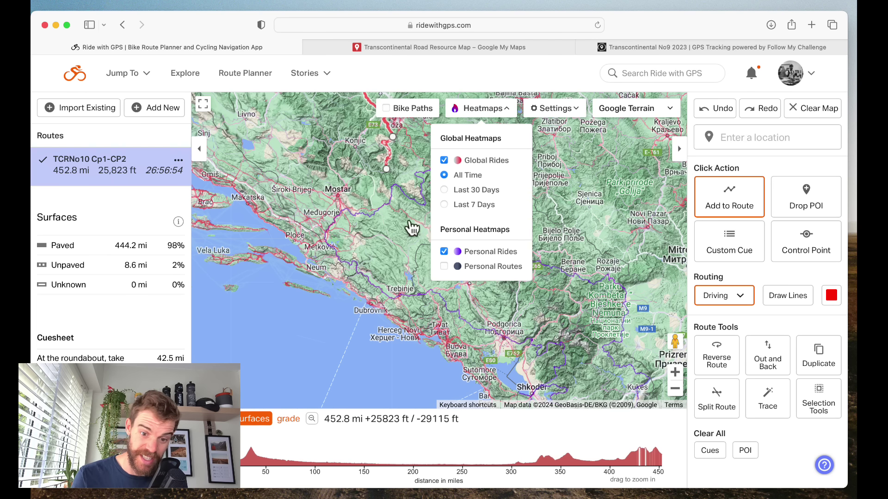
click(384, 80)
Reroute the connection between Sisak and Gradiška through a via point on the E70 between Kutina and Novska.
drag(373, 218, 513, 370)
drag(350, 207, 383, 241)
drag(491, 325, 495, 363)
drag(444, 264, 426, 334)
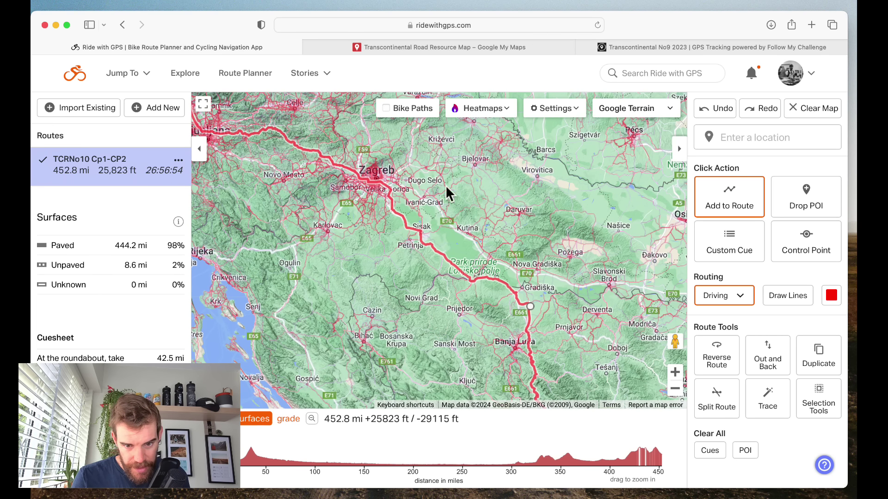
click(674, 371)
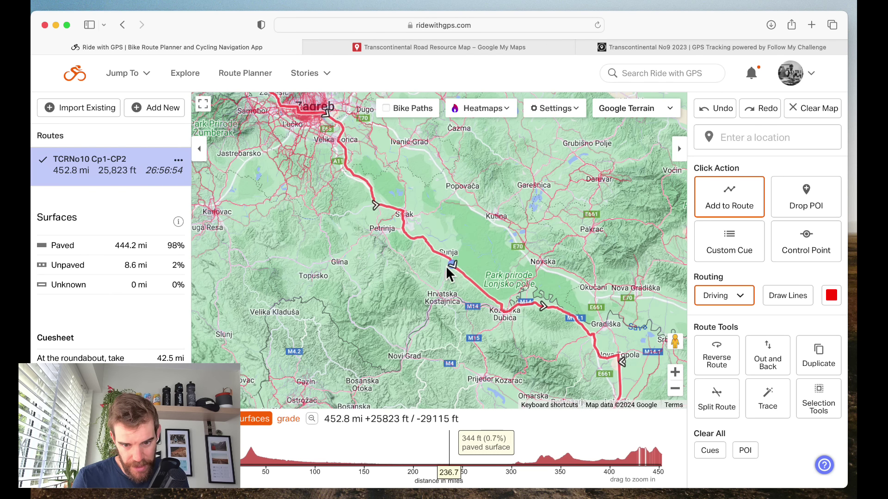
drag(458, 268, 520, 232)
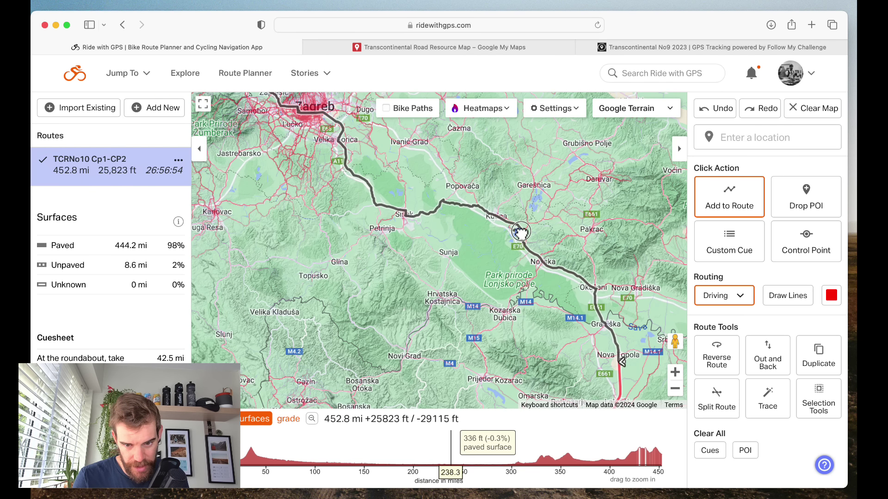
Review the rerouted line from Kutina past Gradiška and Banja Luka towards Zenica.
drag(453, 275, 347, 192)
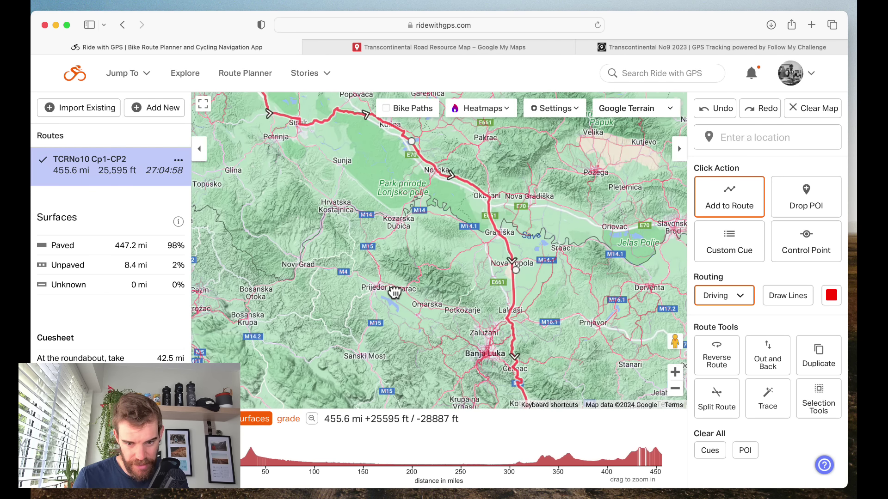
drag(394, 294, 345, 172)
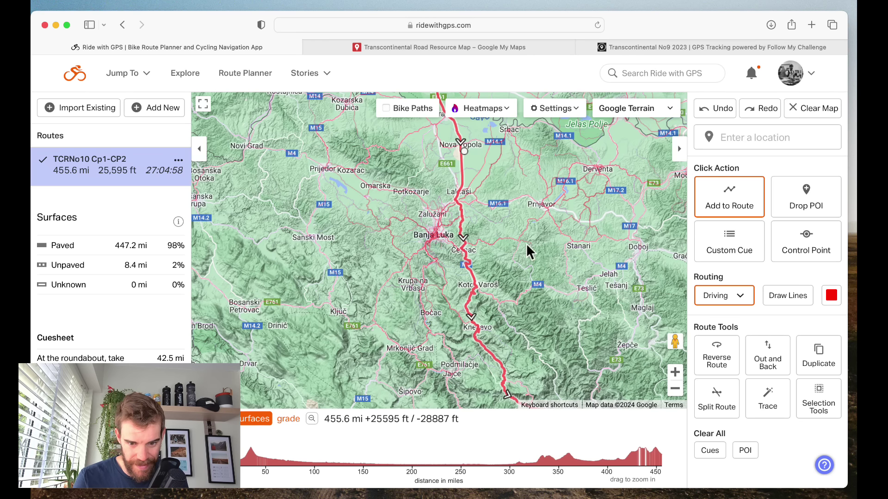
drag(538, 262, 461, 211)
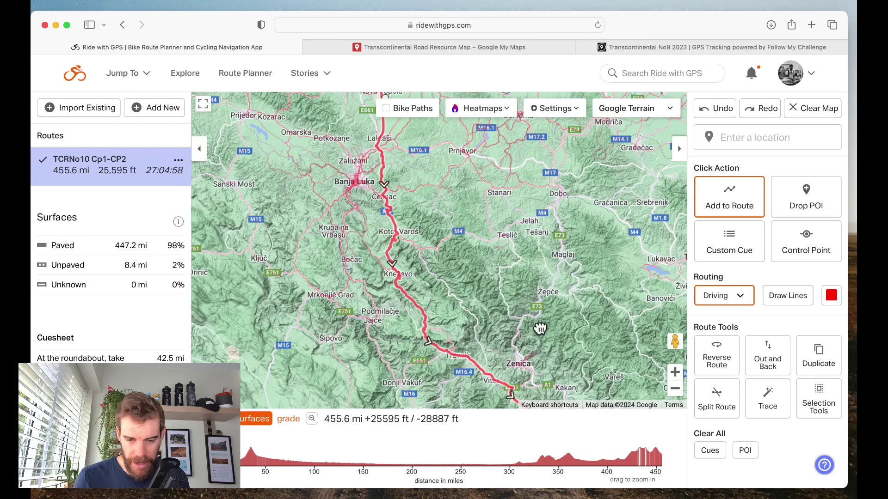
click(675, 389)
drag(479, 229, 533, 270)
Switch to the Transcontinental Road Resource Map in Google My Maps and examine the road warnings around Banja Luka, Donji Vakuf, Travnik and Sarajevo.
click(434, 47)
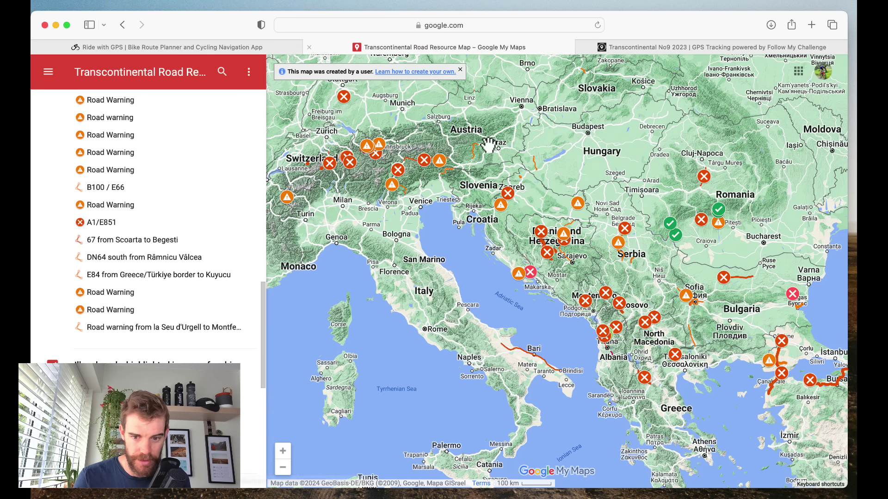
drag(548, 275, 501, 288)
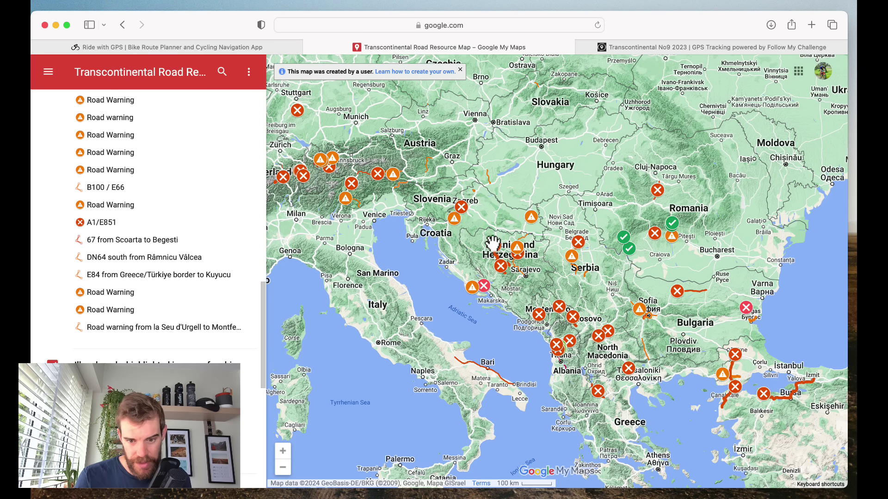
scroll(91, 191, up, 15)
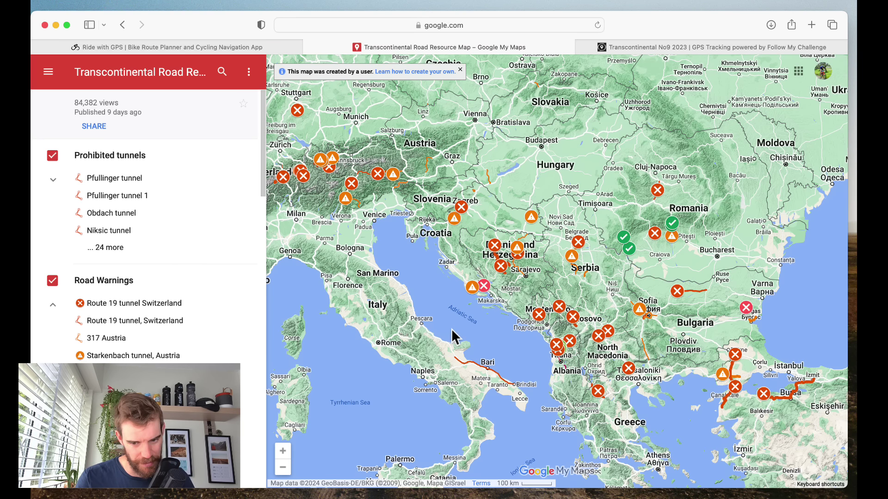
scroll(543, 287, up, 5)
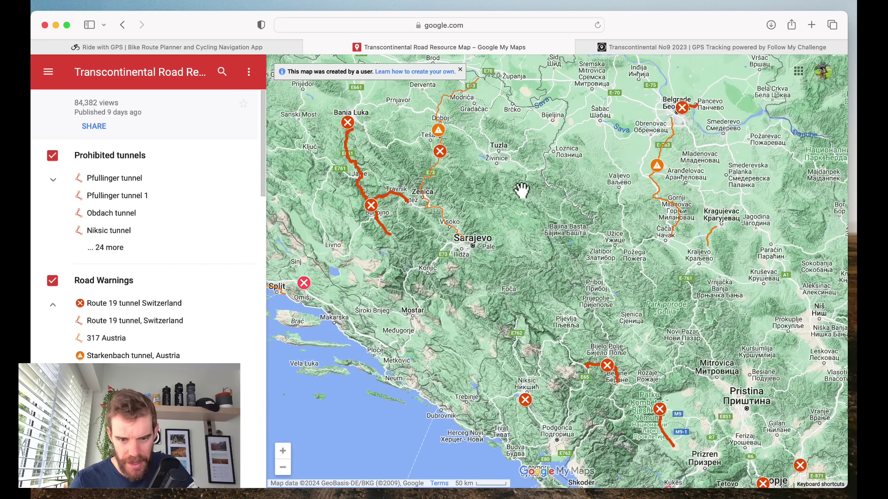
drag(520, 191, 630, 250)
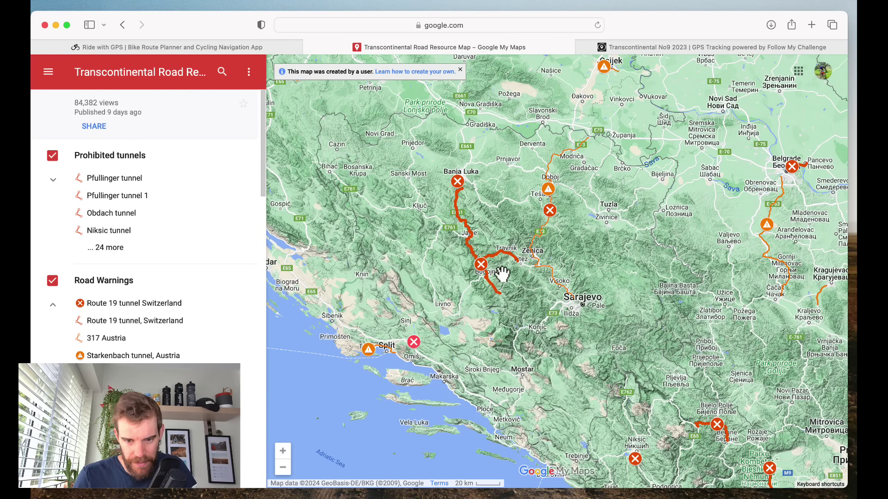
scroll(421, 259, up, 3)
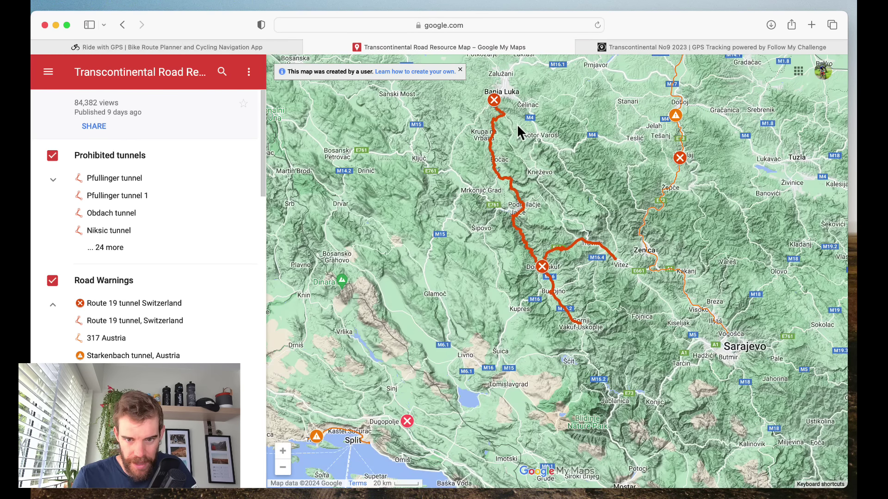
scroll(520, 132, up, 2)
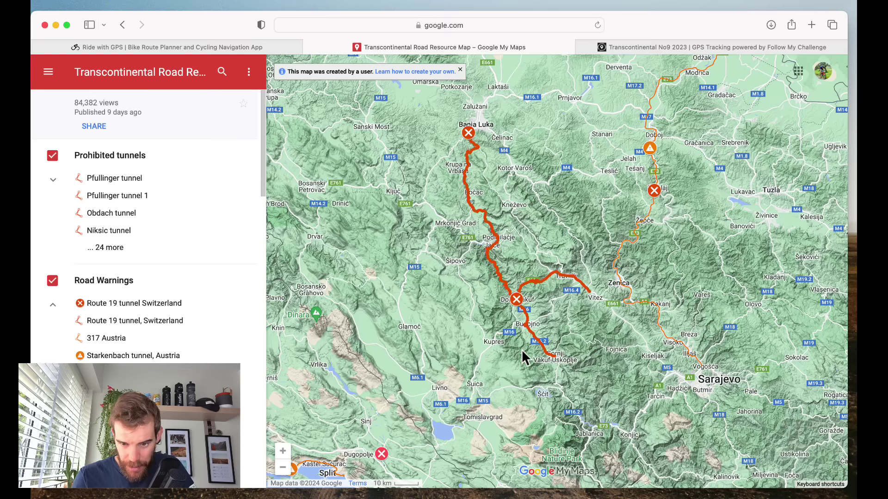
drag(619, 299, 477, 271)
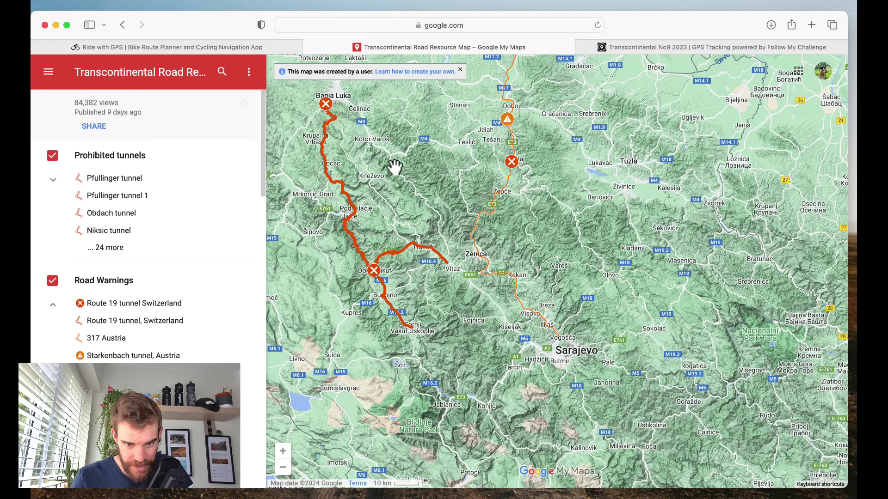
drag(484, 352, 570, 294)
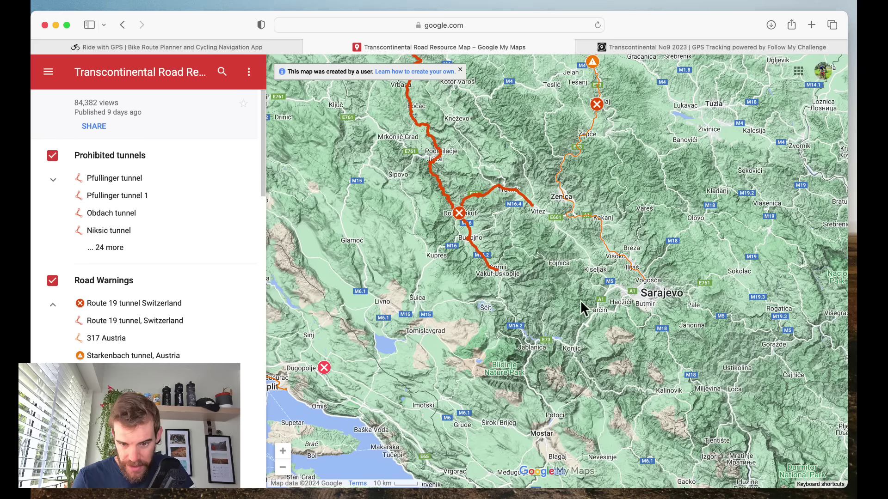
drag(487, 253, 539, 396)
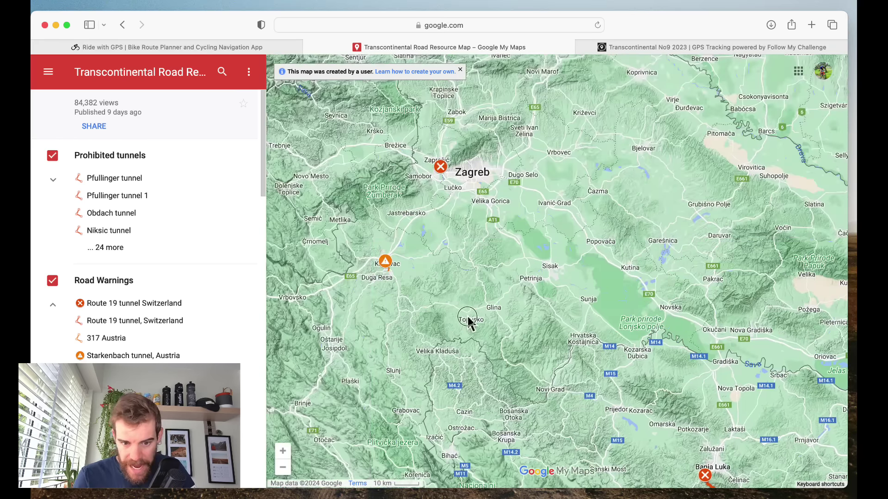
Examine the marked road restrictions west of Zagreb and around Karlovac on the resource map.
drag(470, 321, 576, 327)
drag(589, 242, 560, 282)
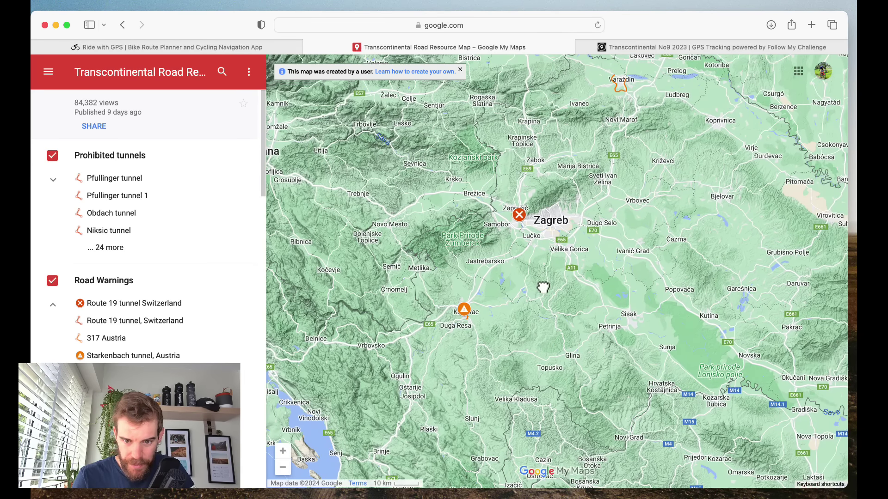
scroll(467, 225, up, 5)
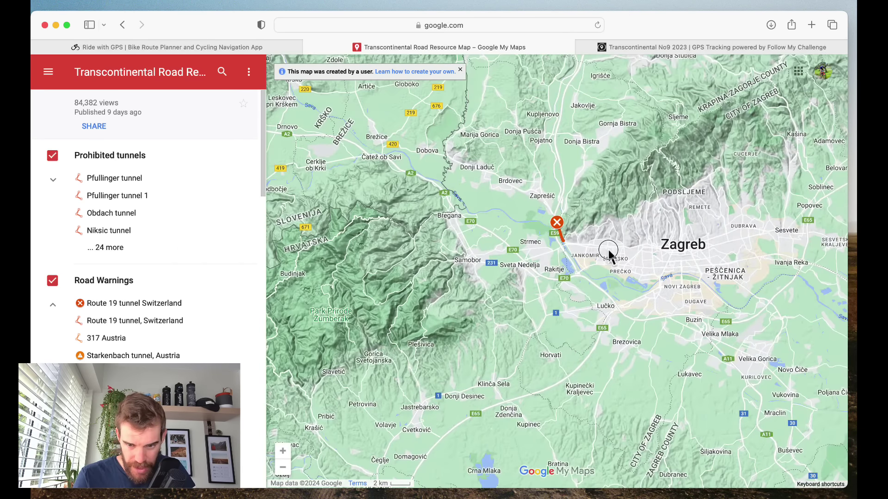
double_click(608, 253)
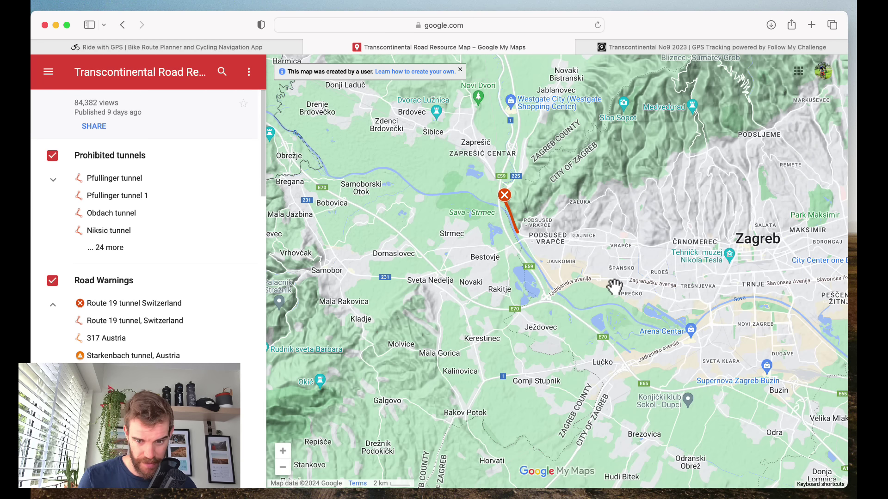
drag(490, 410, 540, 154)
click(282, 467)
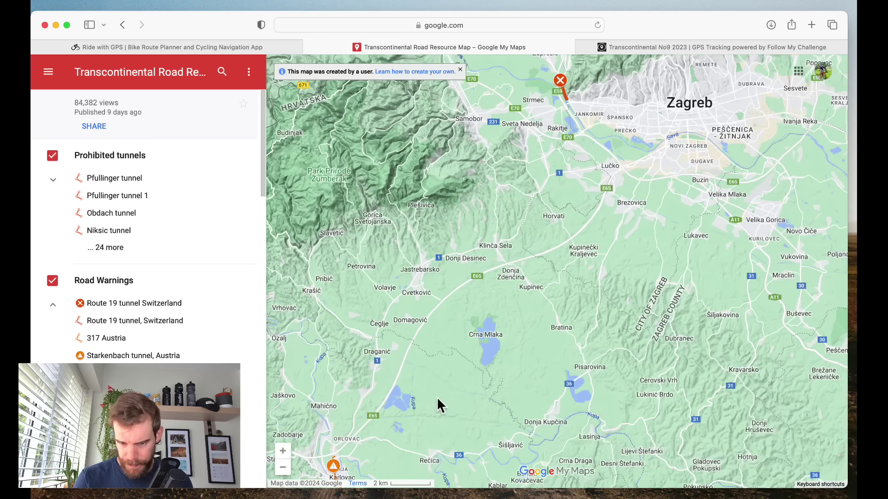
drag(437, 396, 391, 239)
drag(376, 291, 396, 267)
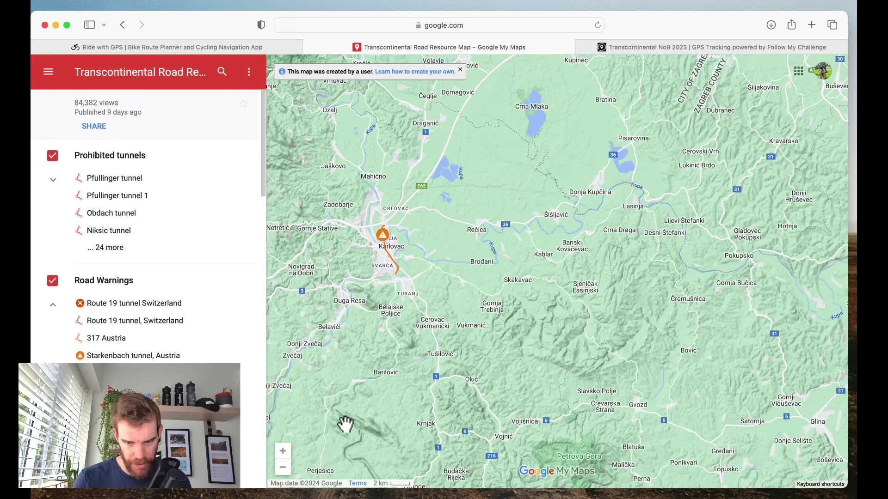
click(282, 468)
click(282, 467)
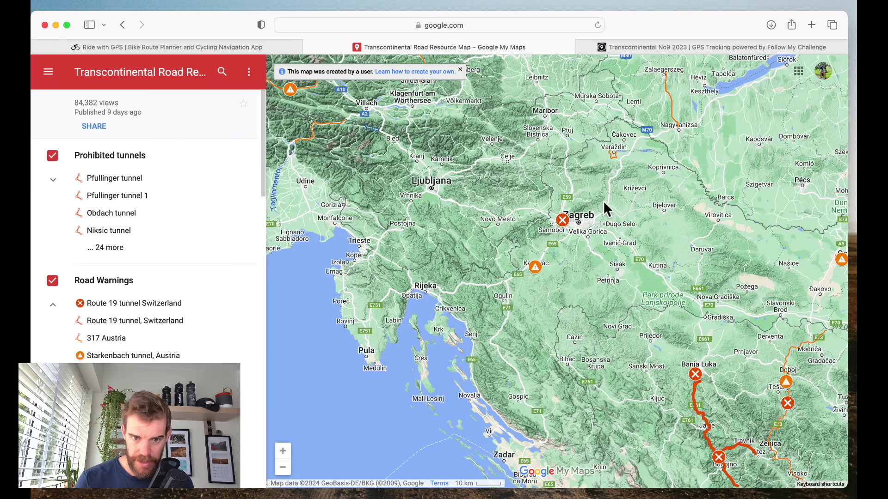
Switch back to the Ride with GPS planner and reroute the line southwest of Zagreb through a via point between Sveta Nedelja and Gornji Stupnik.
click(135, 47)
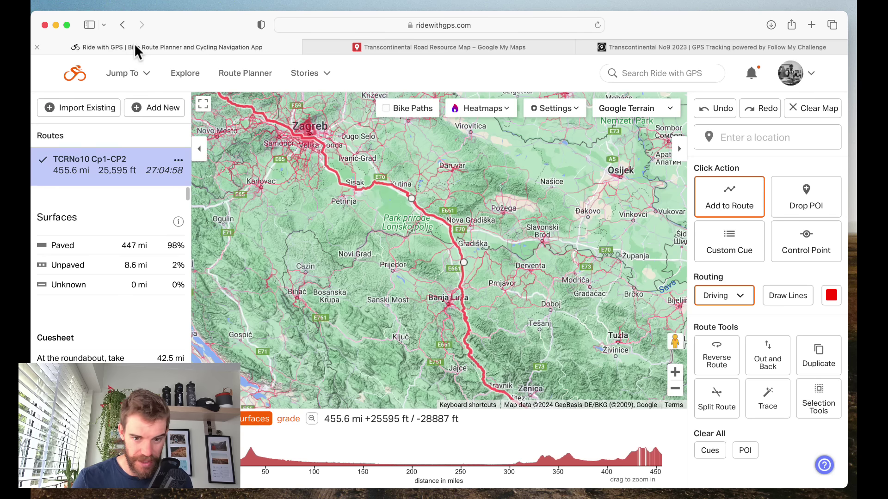
drag(382, 211, 580, 330)
click(676, 373)
click(676, 372)
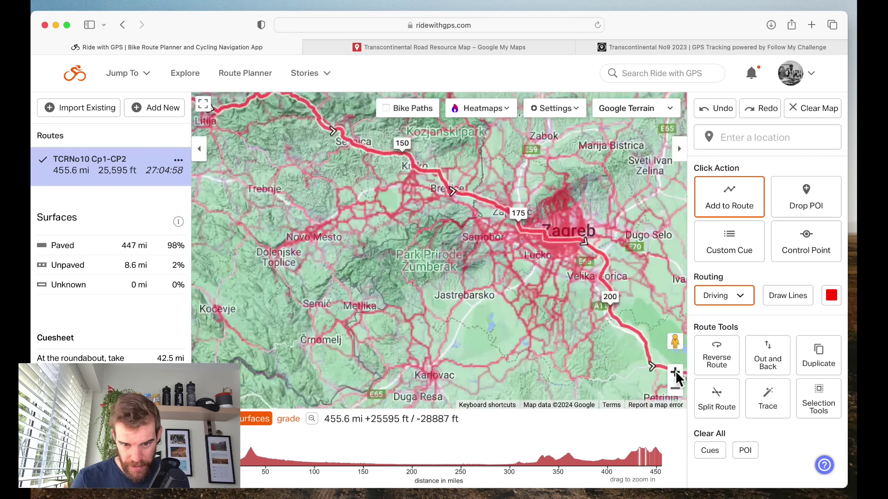
click(676, 373)
drag(590, 293, 404, 302)
drag(471, 269, 428, 286)
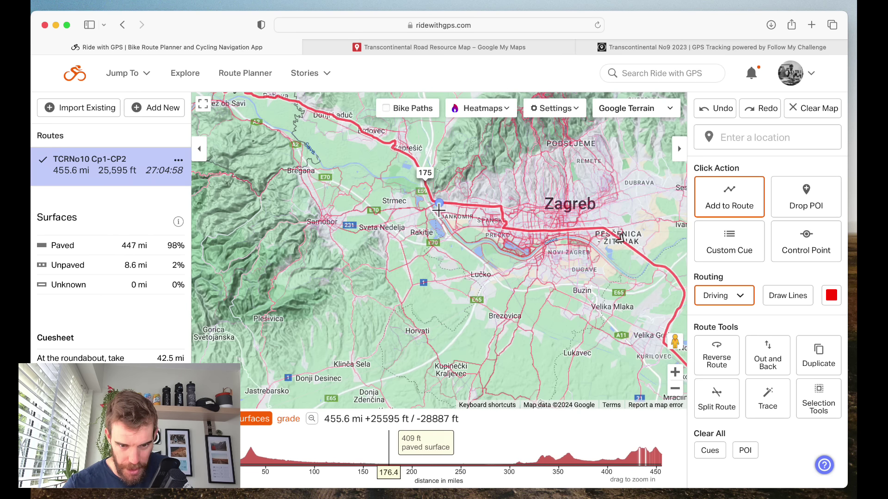
mouse_move(431, 192)
mouse_down()
mouse_move(380, 242)
mouse_move(394, 241)
mouse_move(403, 278)
mouse_move(407, 268)
mouse_up()
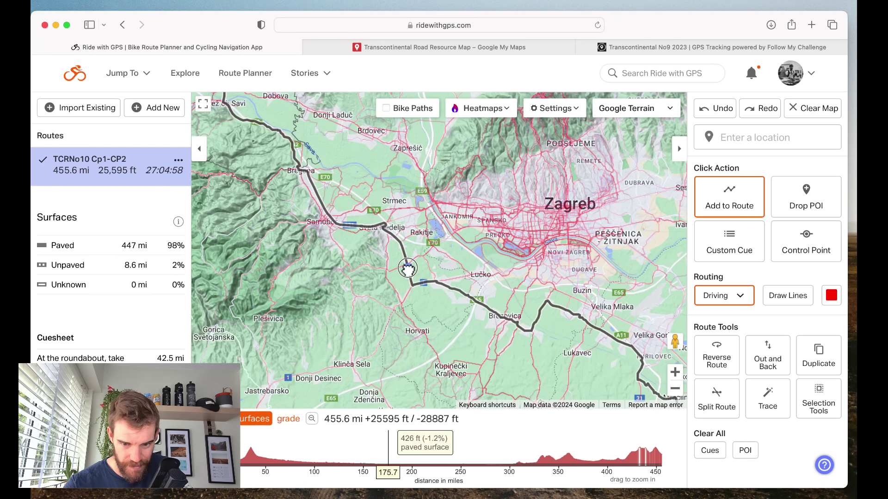
drag(407, 267, 407, 266)
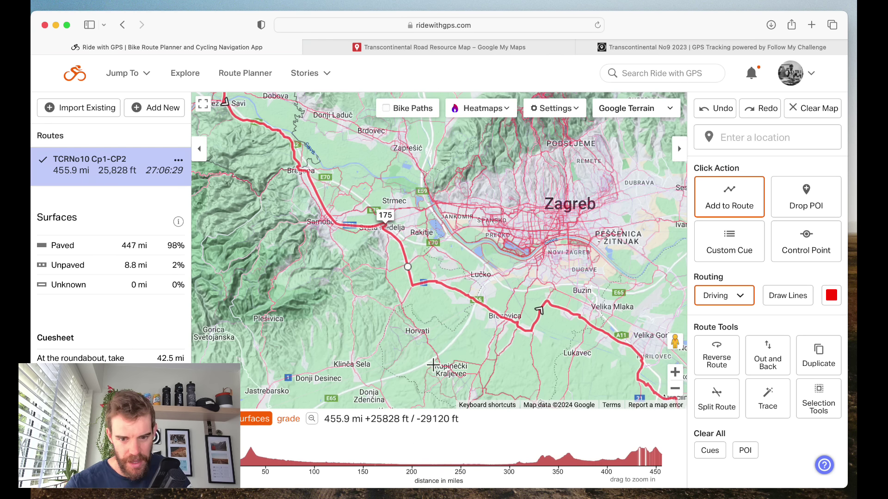
Inspect the road on the new Zagreb bypass near Kerestinec in Street View, looking along it in both directions, and return to the map.
drag(451, 340, 374, 273)
drag(490, 324, 521, 321)
click(675, 372)
drag(442, 249, 512, 313)
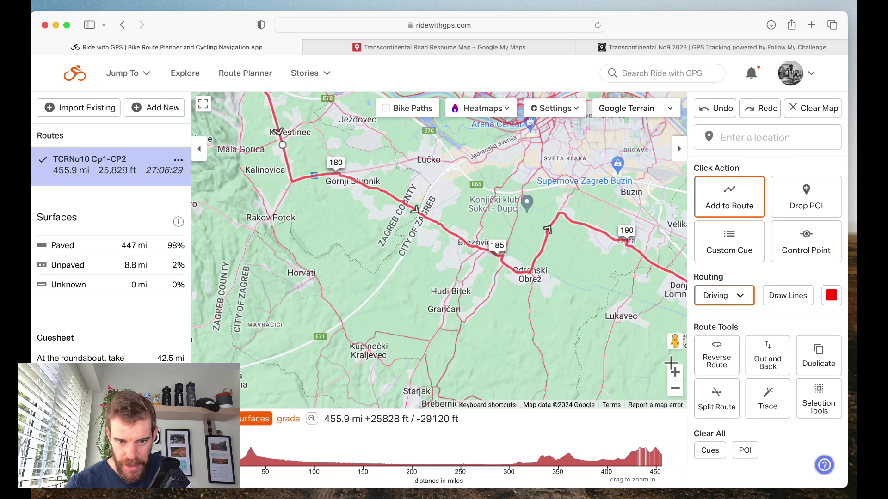
drag(674, 347, 270, 147)
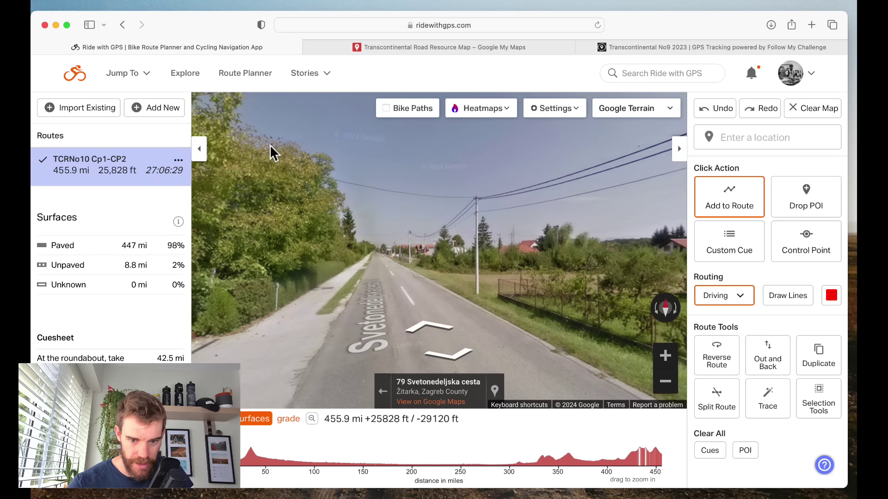
drag(364, 234, 622, 258)
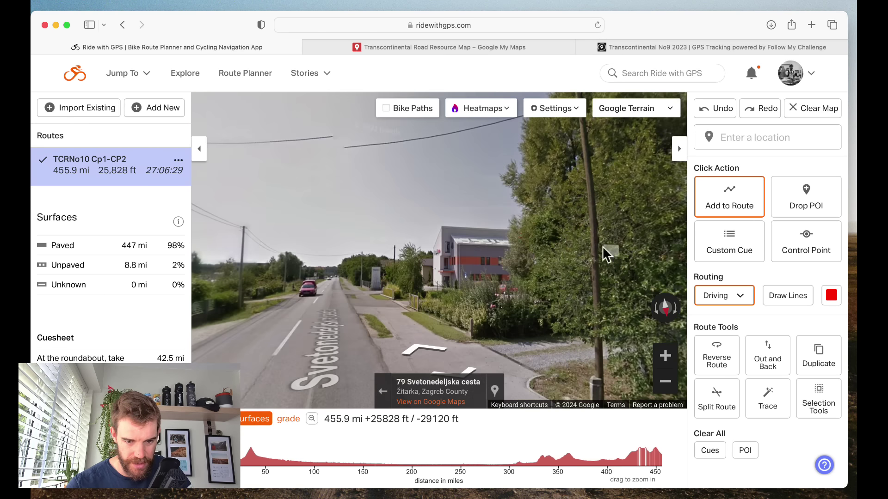
click(383, 392)
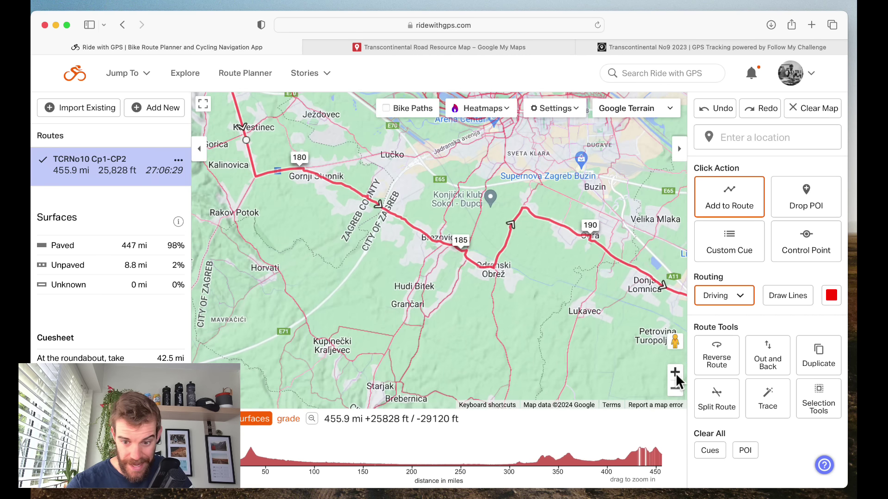
Inspect the bypass road at Demerje in Street View, looking around the junction, and return to the map.
click(675, 372)
click(675, 372)
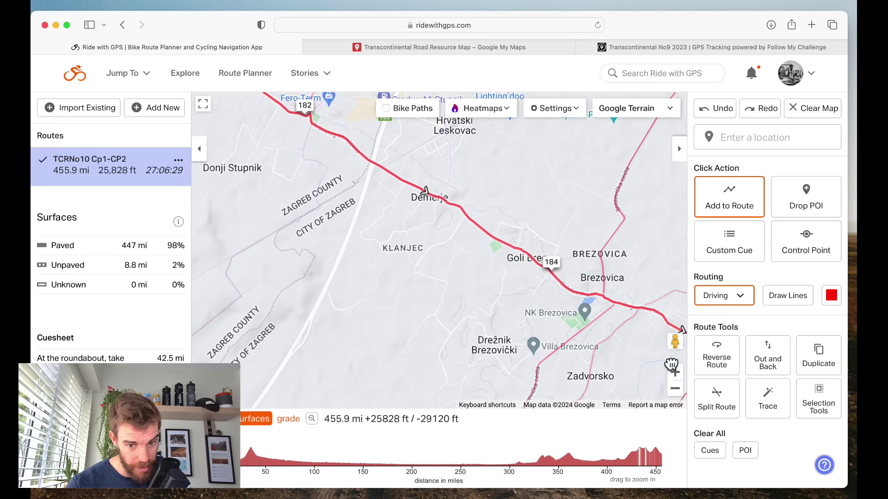
drag(670, 342, 457, 185)
drag(352, 238, 547, 204)
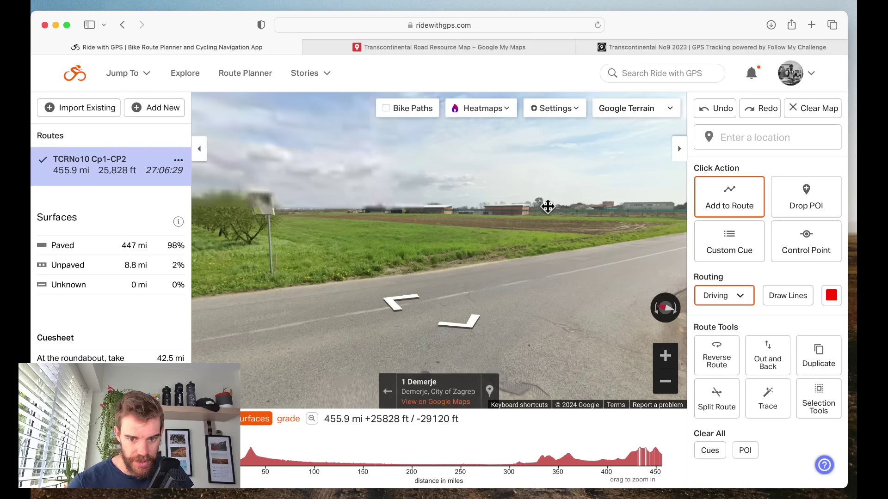
drag(342, 231, 541, 257)
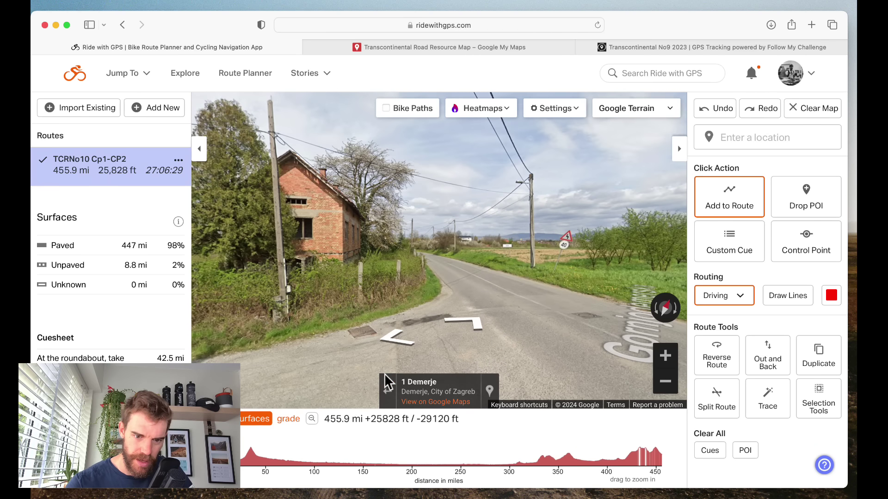
click(388, 392)
Review the route from Odranski Obrež past Sisak, Gradiška and Banja Luka towards Zenica.
drag(452, 337, 372, 250)
click(675, 388)
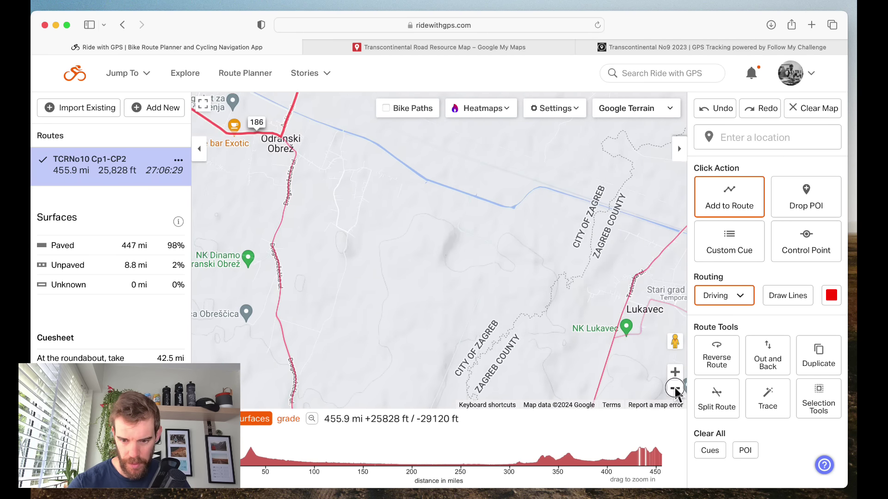
click(675, 389)
click(674, 389)
drag(540, 302, 437, 162)
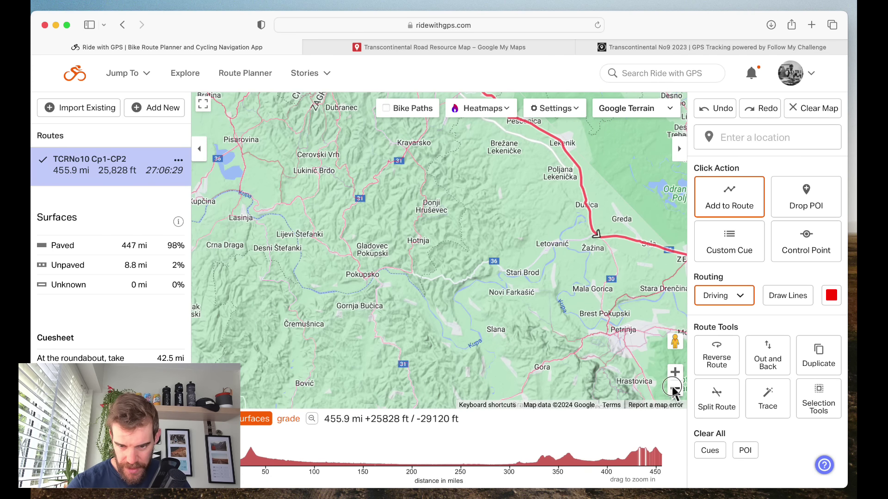
click(674, 389)
drag(543, 319, 455, 221)
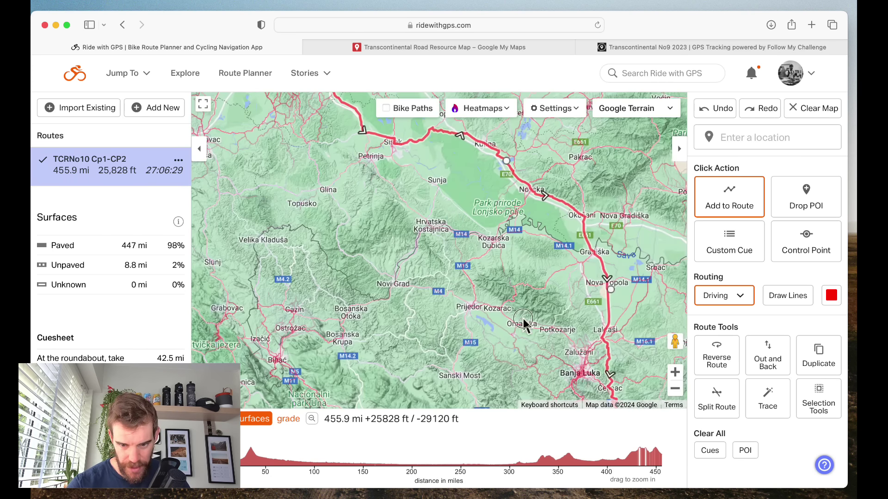
drag(524, 320, 361, 185)
drag(392, 280, 325, 216)
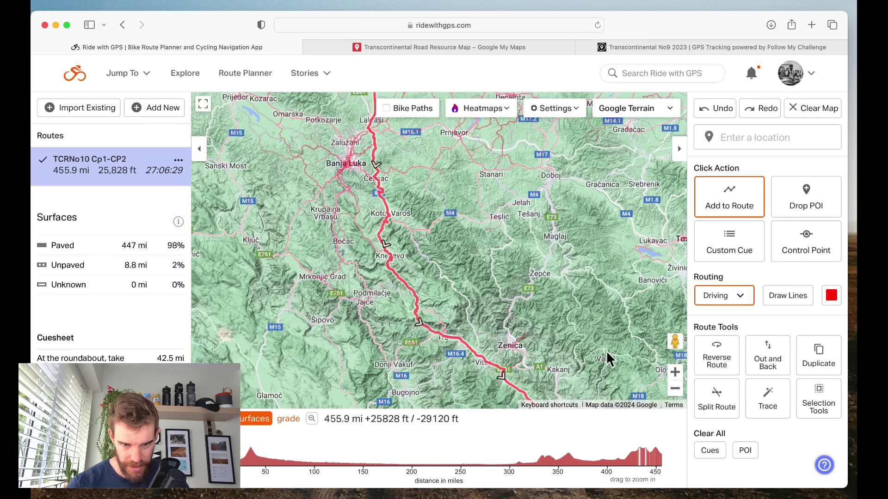
Examine the roads between Banja Luka and Zenica, and check their tunnel and road warnings on the Transcontinental Road Resource Map.
click(675, 372)
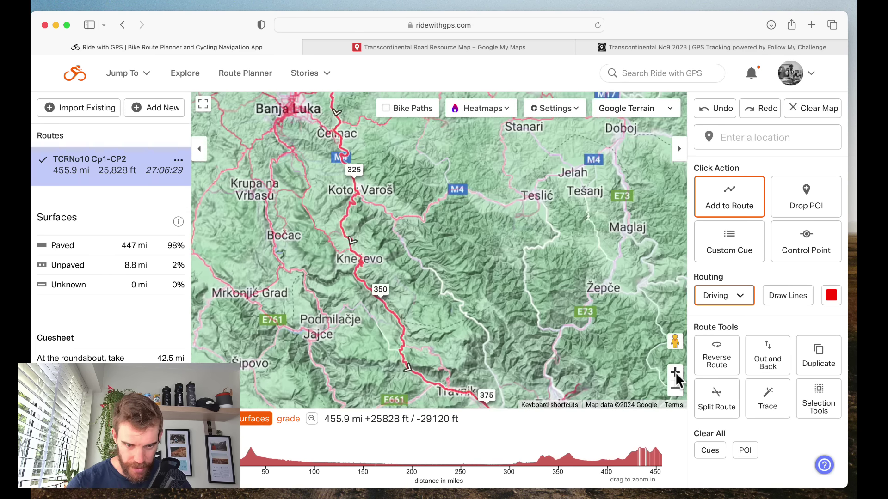
click(674, 372)
drag(300, 261, 501, 231)
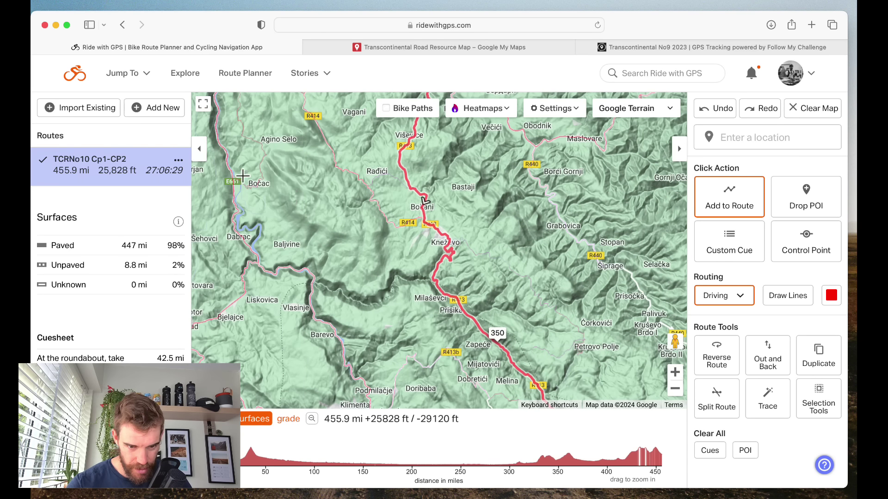
drag(212, 108, 313, 196)
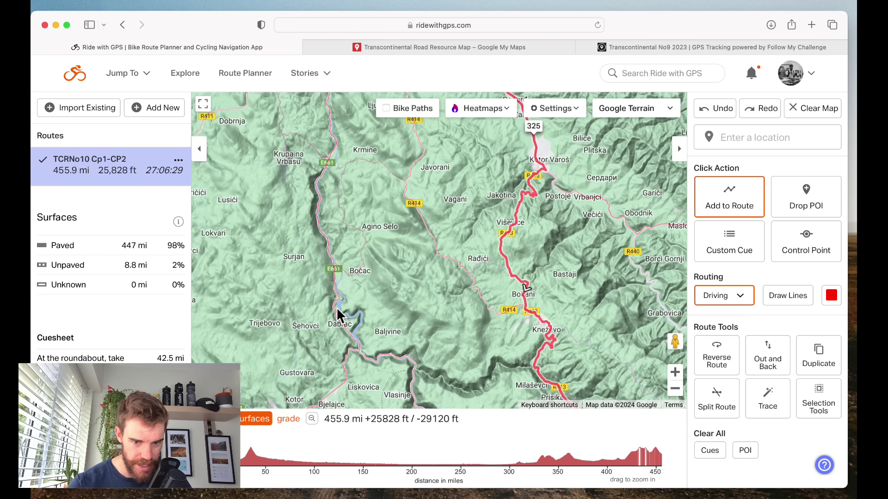
click(511, 48)
scroll(589, 311, up, 5)
scroll(524, 238, up, 3)
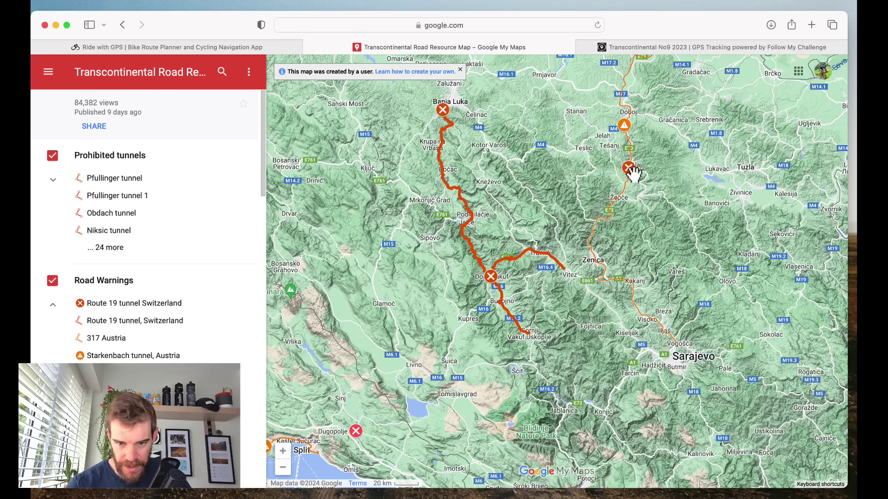
scroll(633, 232, up, 3)
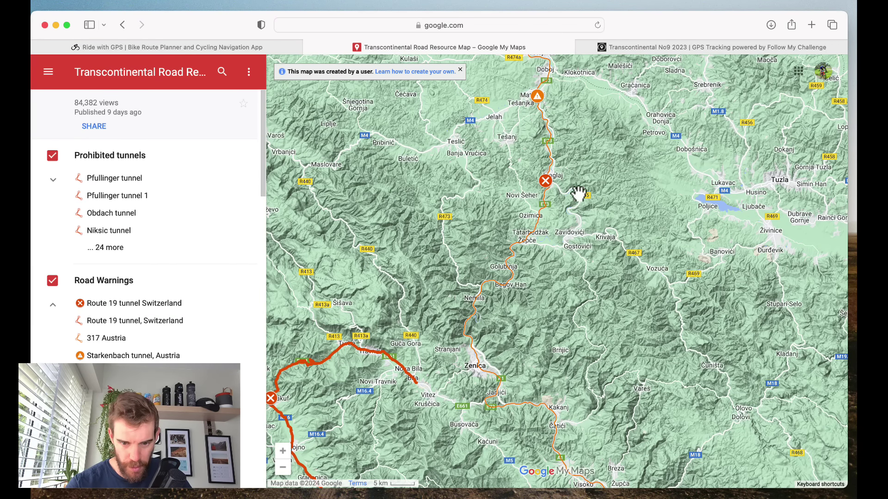
drag(558, 303, 648, 294)
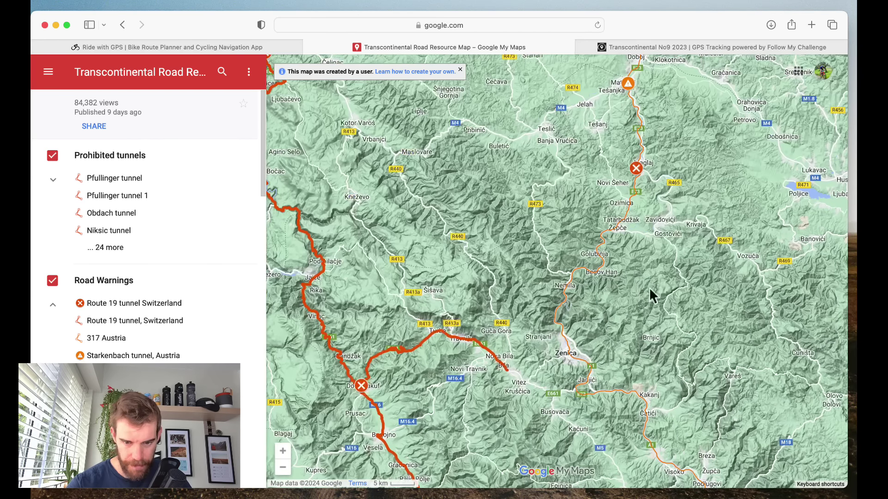
Switch back to the Ride with GPS planner and reroute the Banja Luka–Sarajevo section east through a via point between Tešanj and Zenica.
click(210, 47)
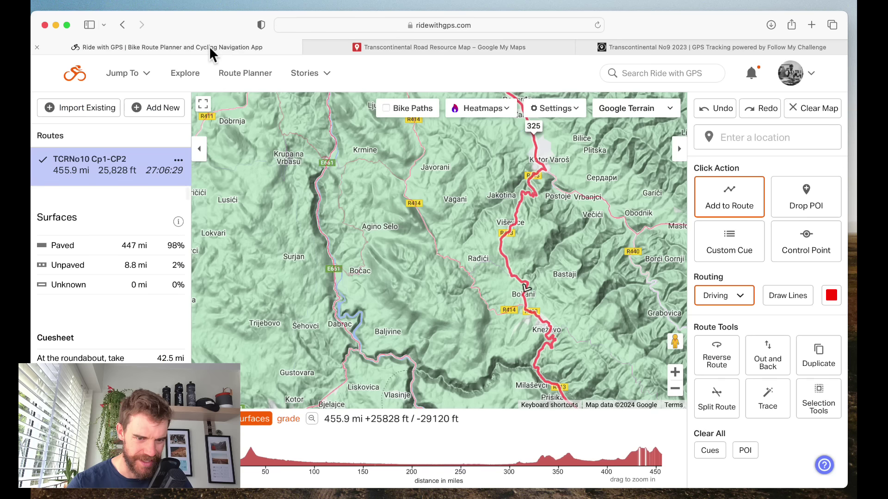
drag(431, 286, 426, 185)
drag(382, 219, 220, 342)
drag(652, 308, 321, 243)
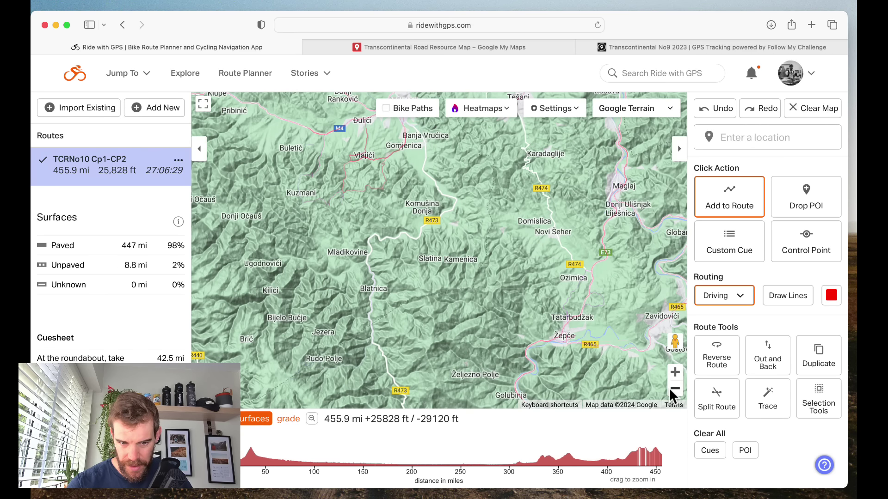
click(674, 388)
click(675, 388)
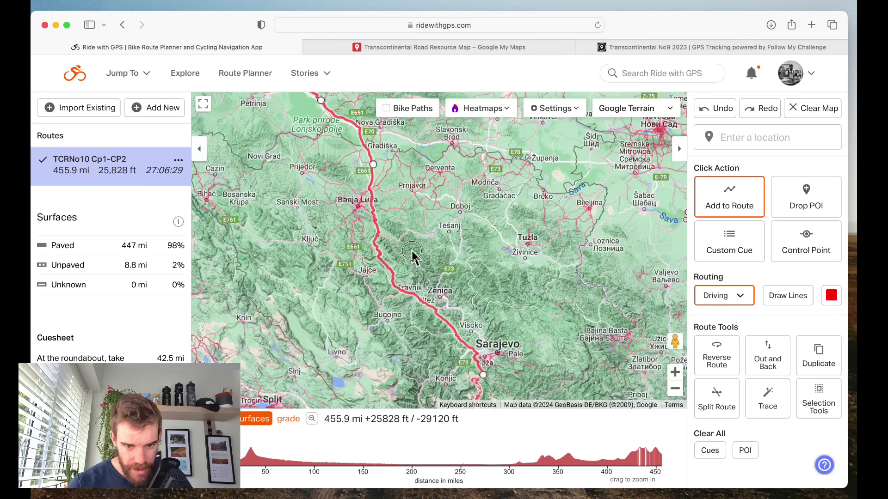
drag(409, 253, 455, 247)
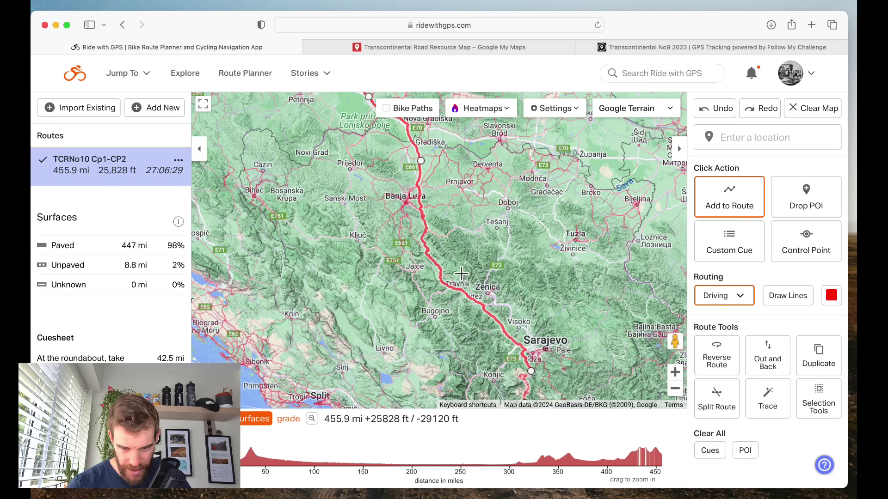
drag(432, 262, 531, 283)
drag(523, 278, 481, 250)
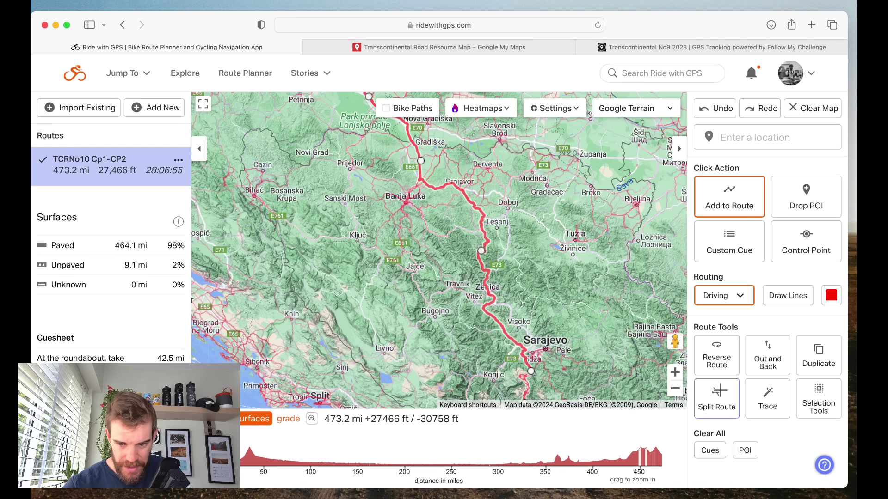
Move the via point west onto the R440, north of Guča Gora and Travnik.
click(673, 371)
click(673, 372)
drag(462, 292, 353, 206)
drag(501, 171, 407, 216)
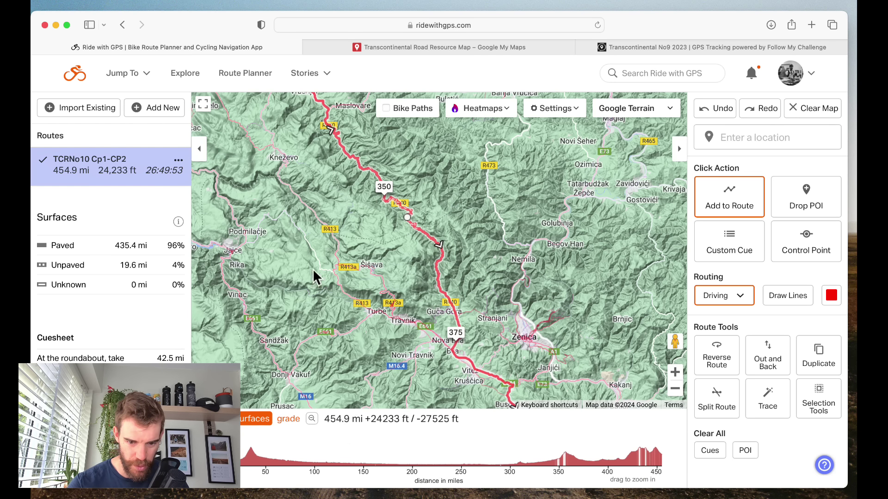
Review the R440 line south of Banja Luka and compare it with the road warnings map, checking where the warned road ends near Bila.
scroll(307, 266, up, 10)
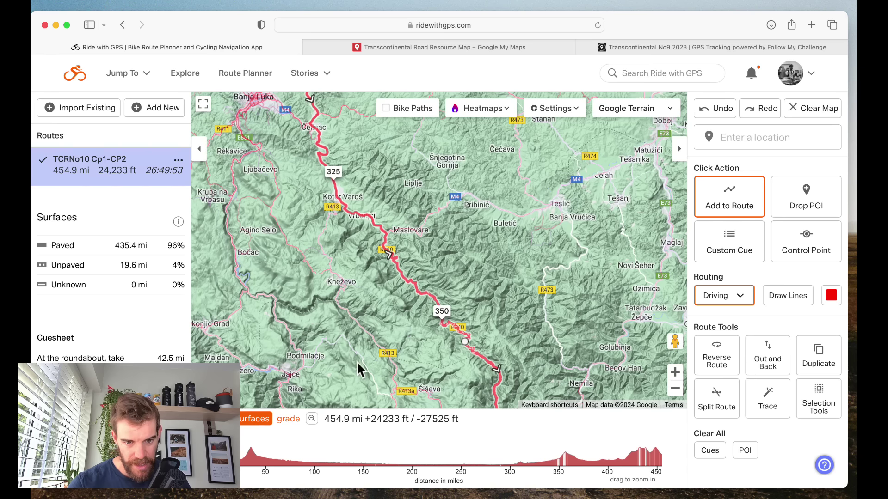
scroll(374, 293, up, 10)
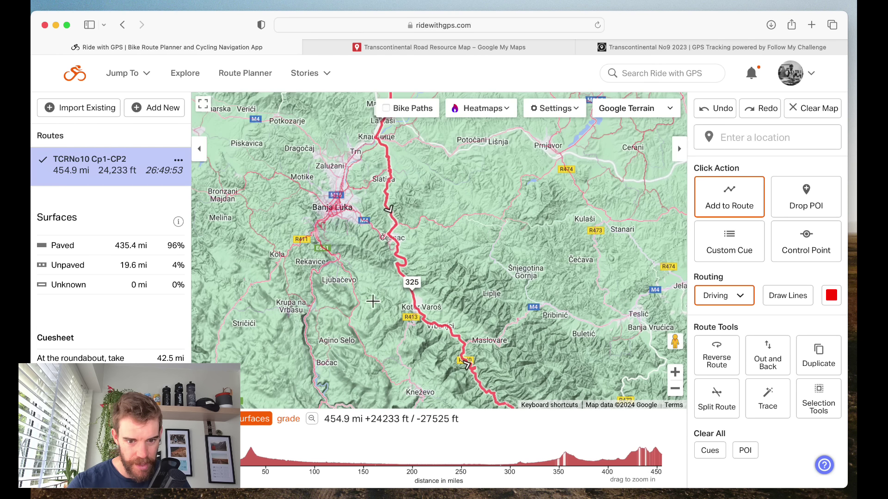
scroll(365, 290, down, 8)
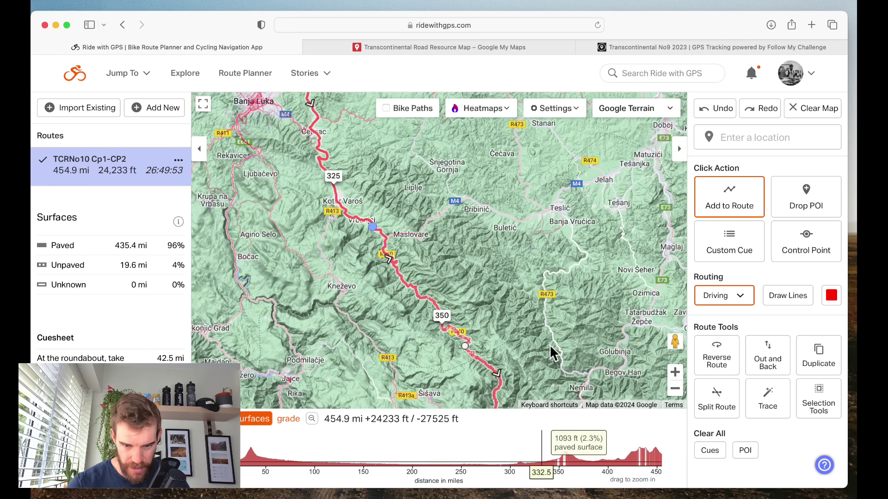
click(673, 371)
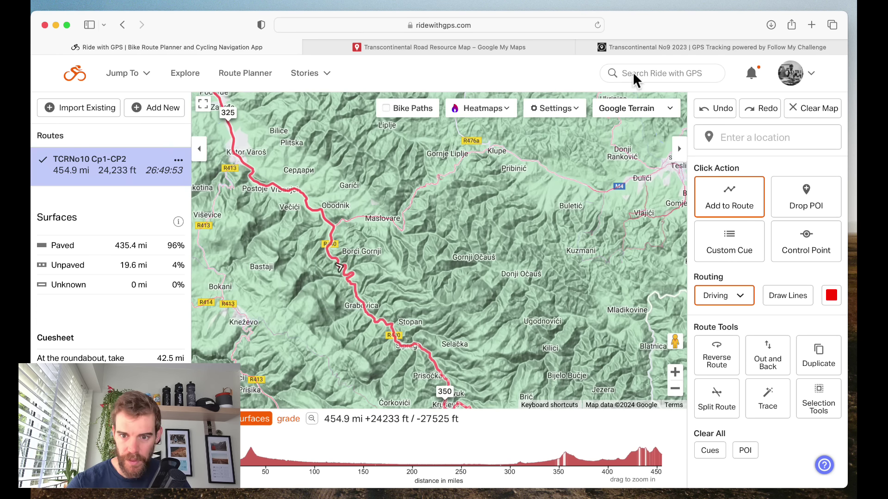
click(419, 46)
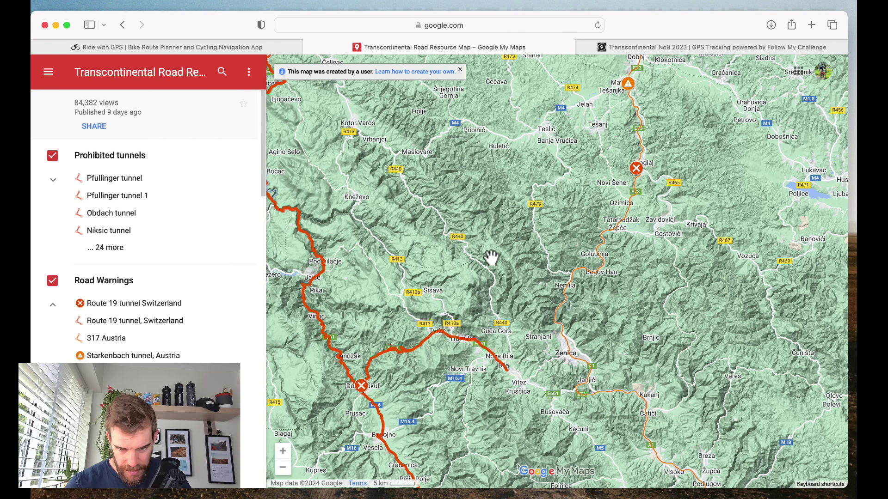
drag(393, 213, 350, 206)
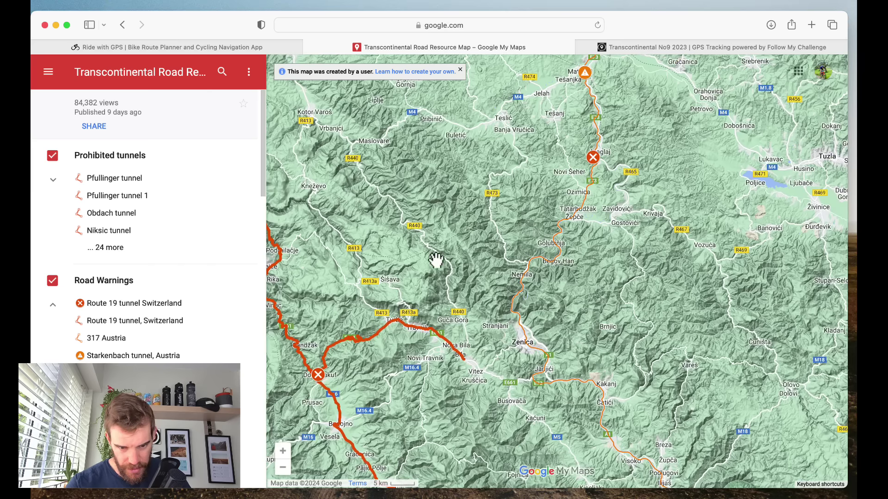
scroll(503, 374, up, 5)
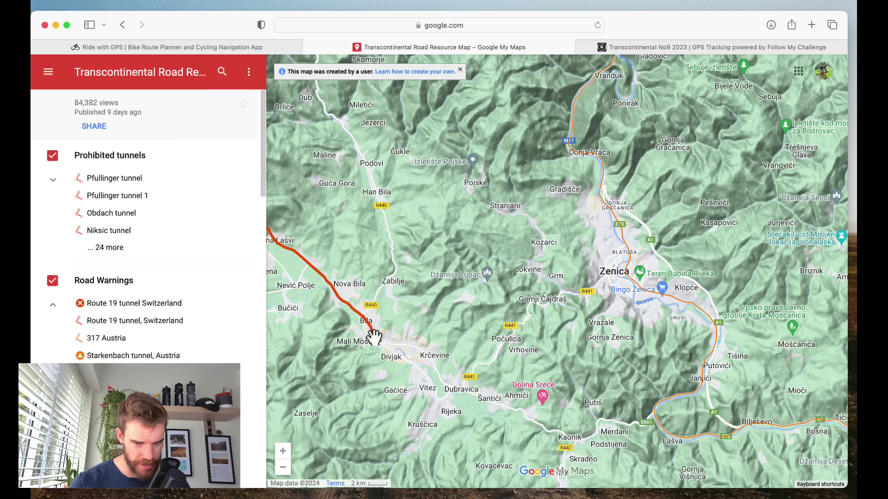
scroll(342, 353, up, 2)
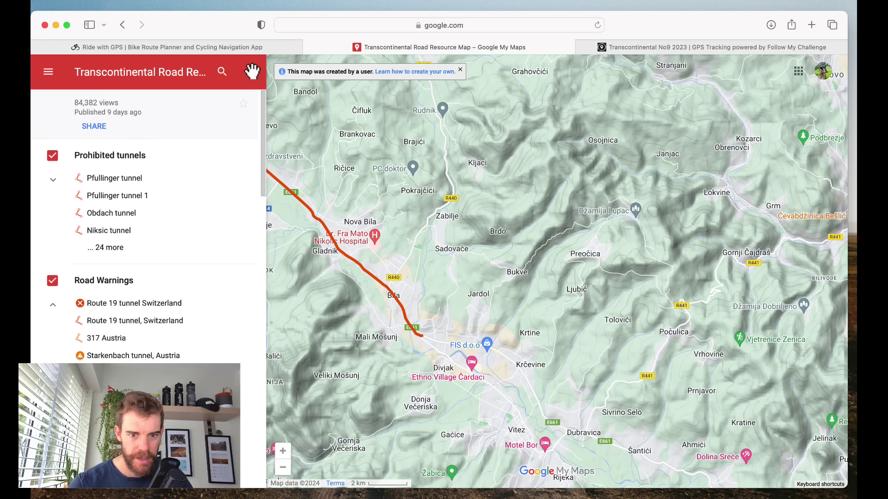
Return to the Ride with GPS planner and review the route from Banja Luka over the R440 to Kiseljak.
click(126, 48)
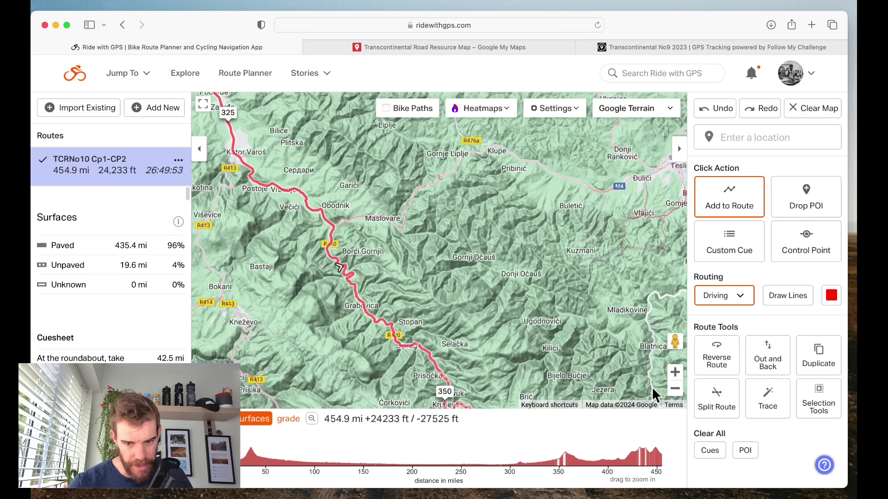
click(675, 389)
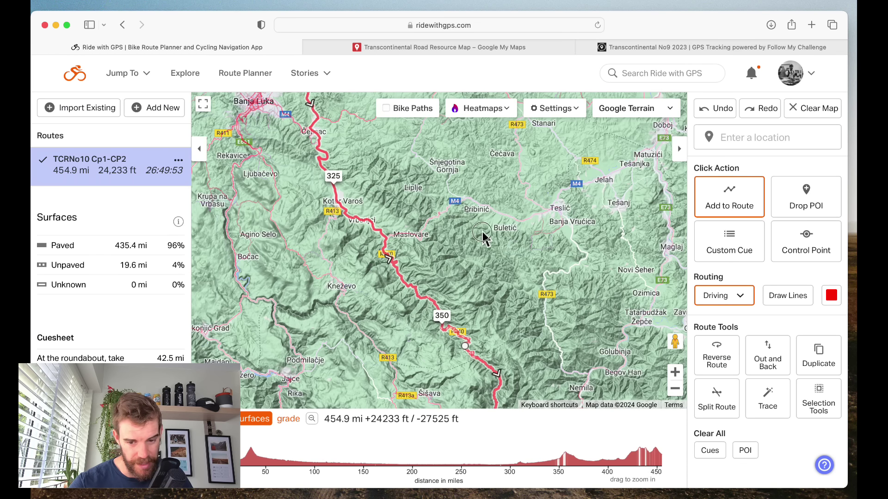
drag(481, 231, 567, 373)
drag(494, 291, 419, 146)
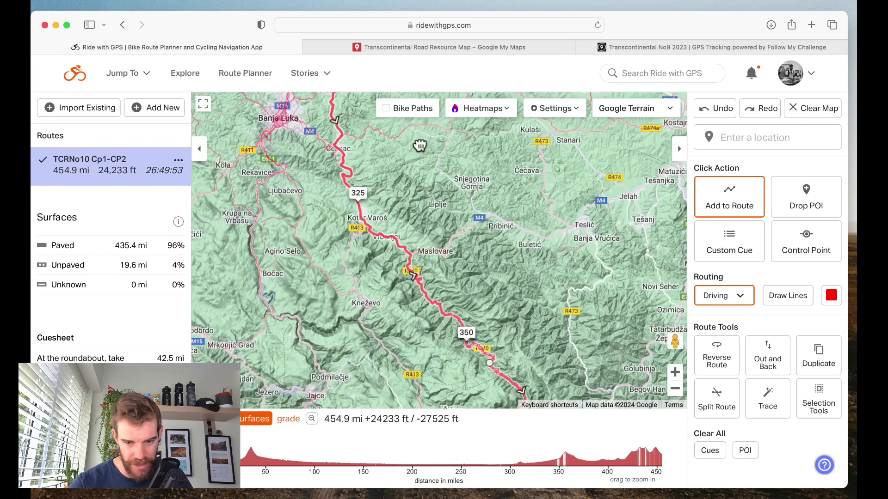
drag(465, 273, 376, 170)
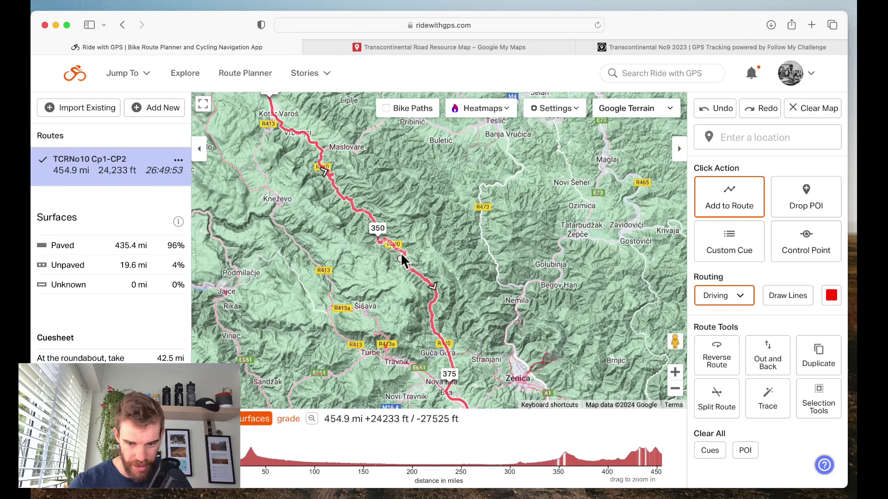
mouse_move(560, 451)
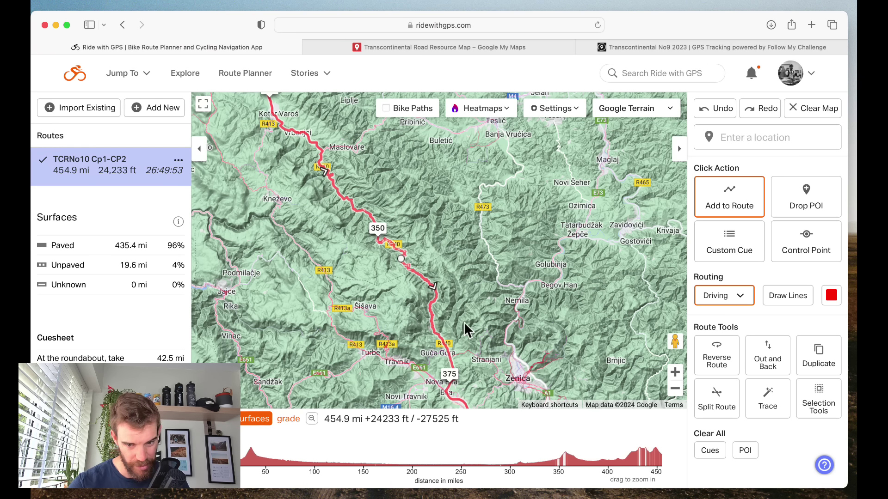
drag(482, 333, 428, 206)
drag(403, 344, 391, 295)
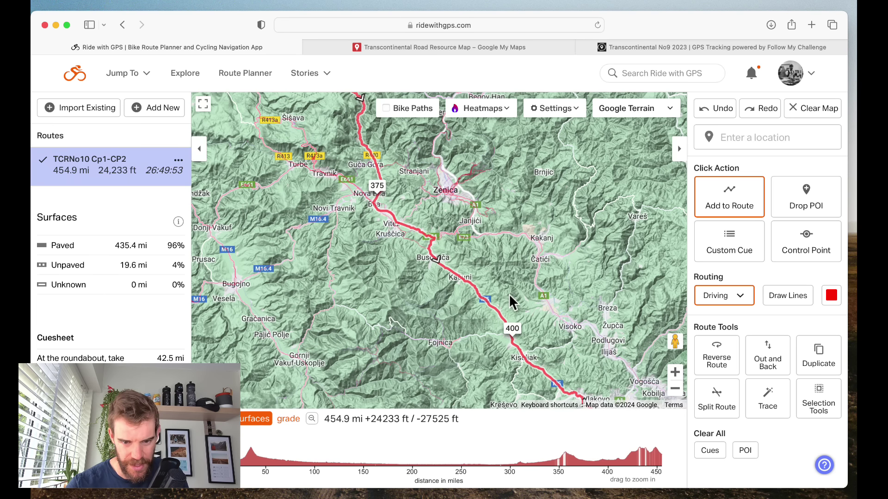
Reroute the line near Bila east through Sadovače, with a via point southwest of Jardol.
click(675, 372)
drag(373, 287, 414, 390)
click(675, 372)
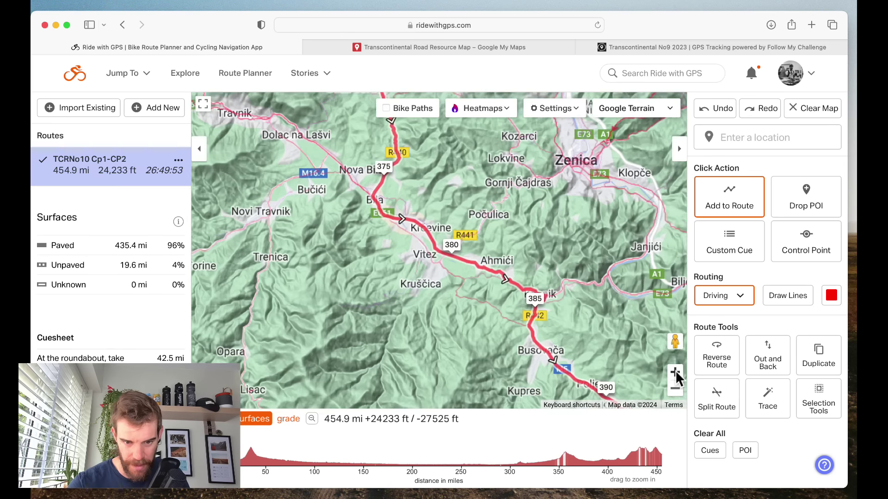
scroll(333, 272, up, 5)
drag(337, 300, 337, 351)
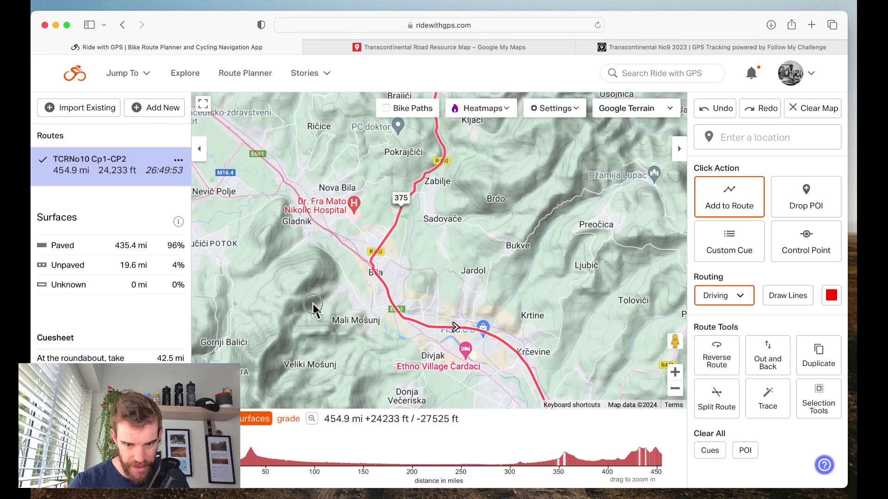
drag(313, 305, 277, 272)
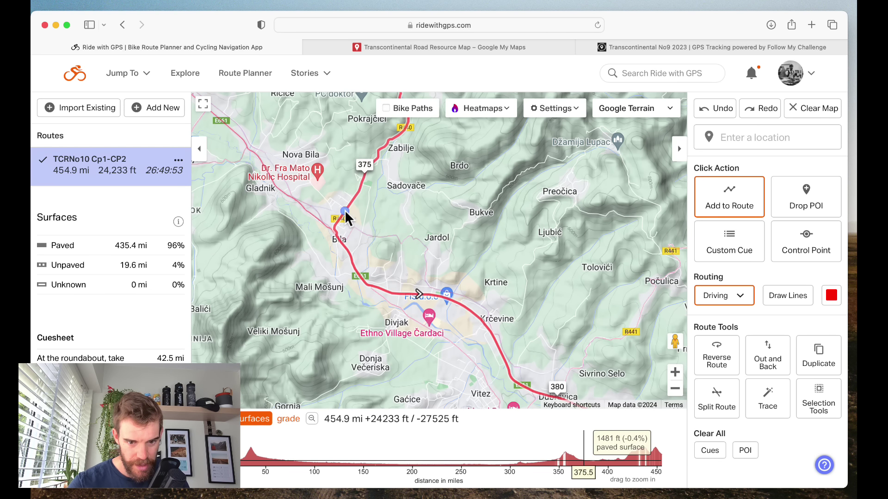
drag(345, 211, 402, 253)
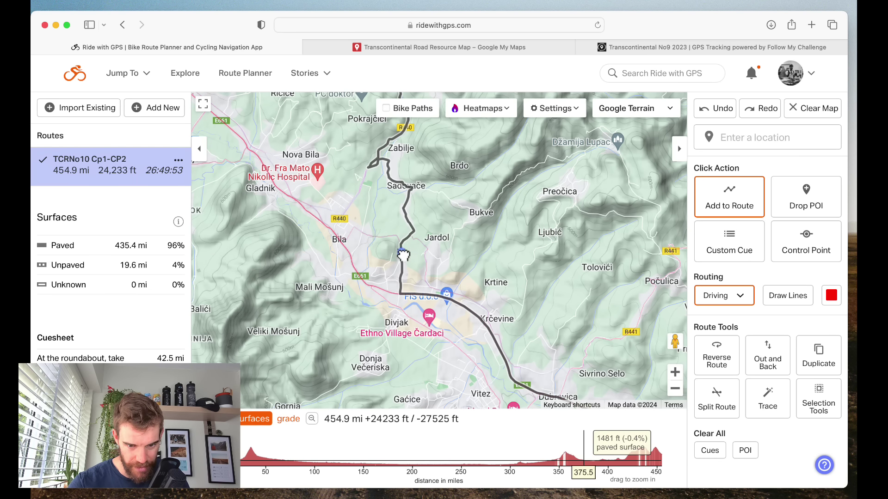
Compare the new Bila bypass and the onward route past Vitez to Kaonik with the road warnings map.
click(550, 48)
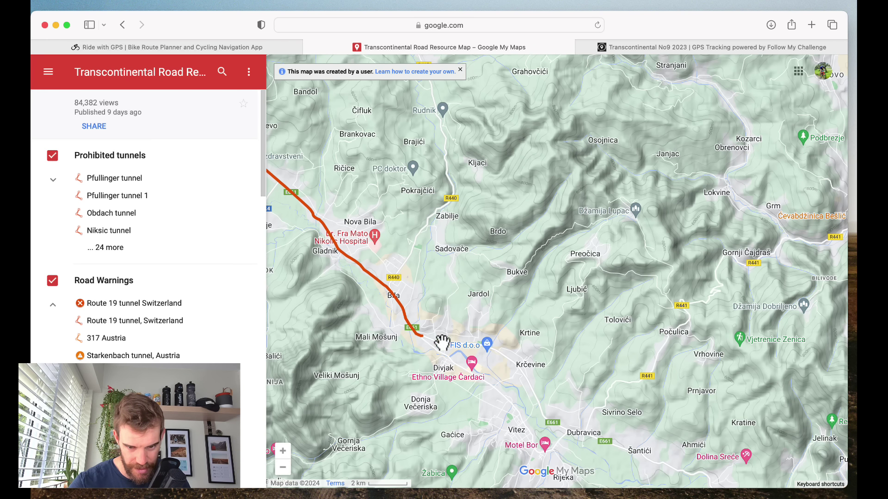
click(217, 47)
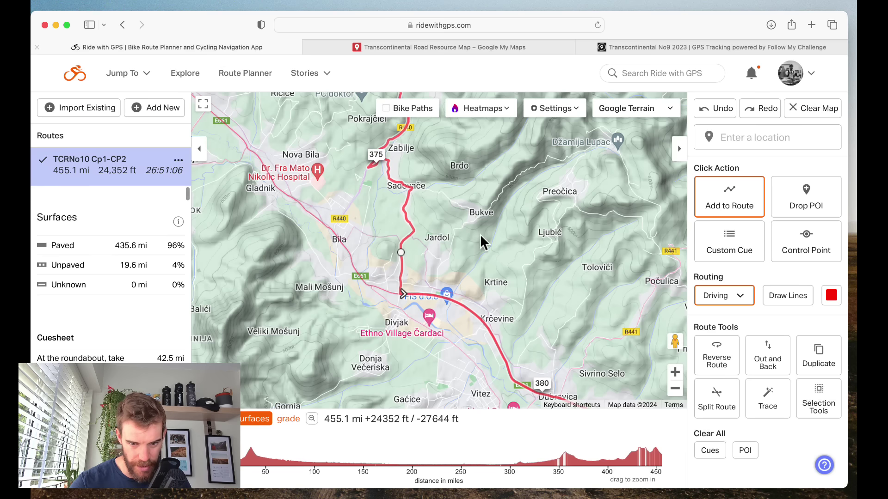
drag(512, 247, 380, 129)
drag(465, 341, 389, 248)
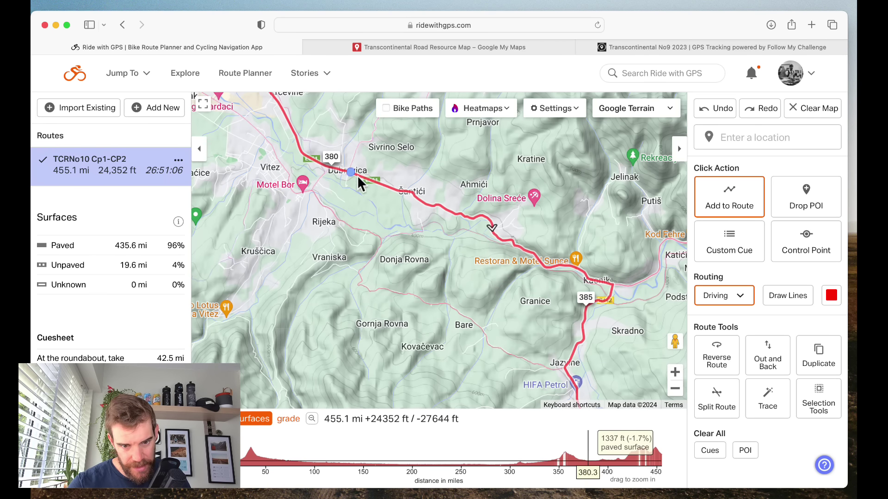
drag(430, 228, 496, 298)
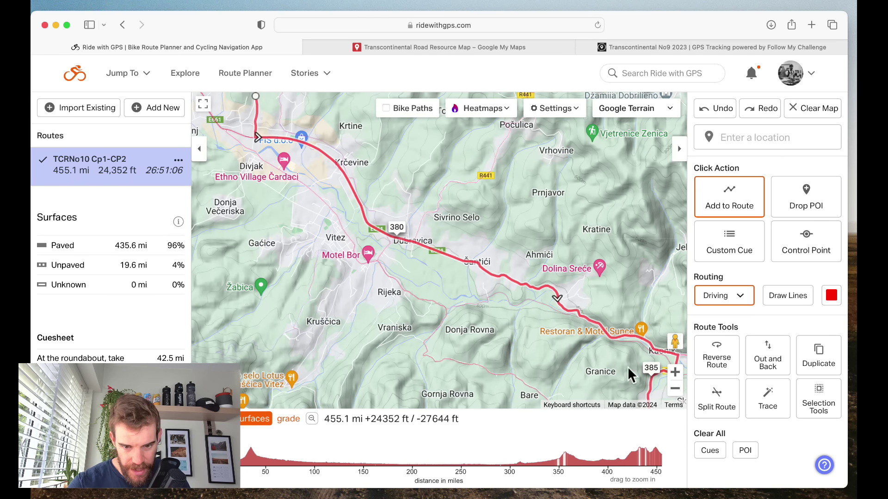
click(414, 48)
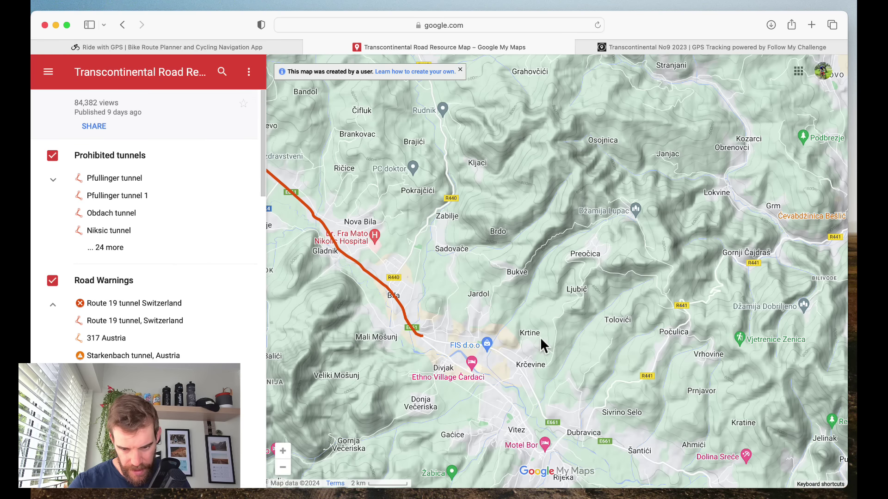
Check the warnings map onward to Kaonik, switch back to the Ride with GPS planner and open Street View on the route near Ahmići.
drag(540, 337, 408, 204)
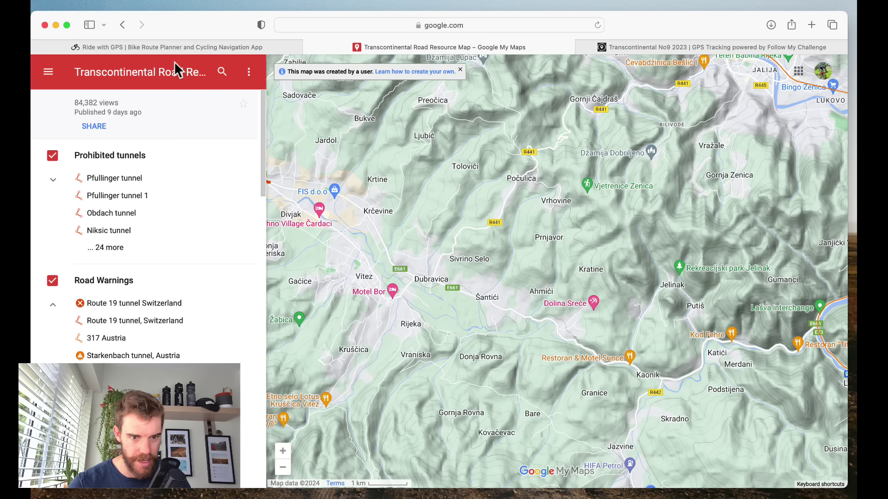
click(180, 48)
click(675, 372)
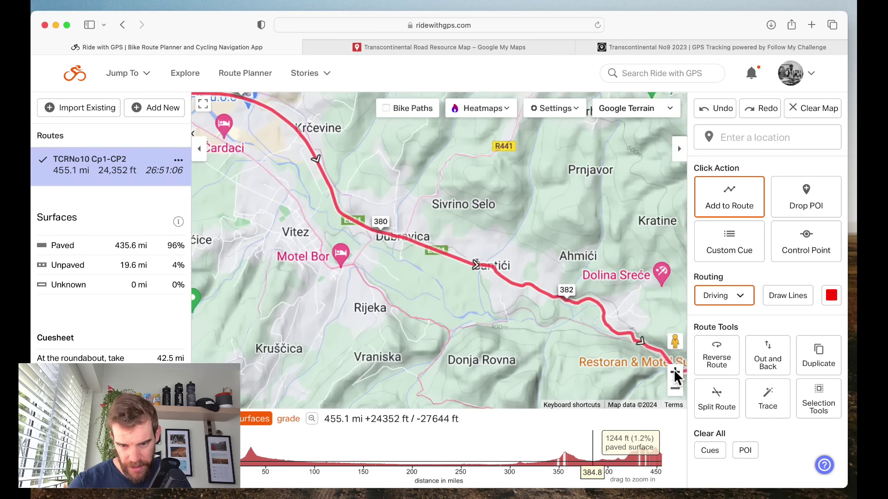
drag(660, 364, 432, 238)
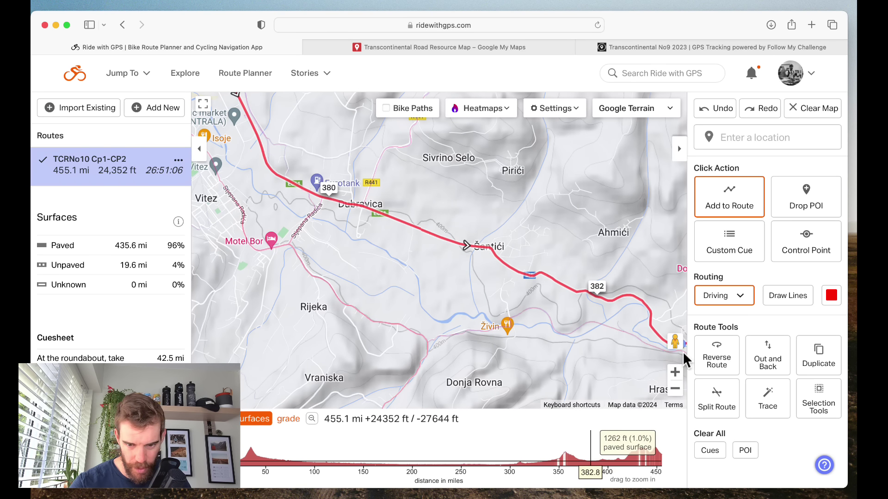
drag(675, 341, 534, 268)
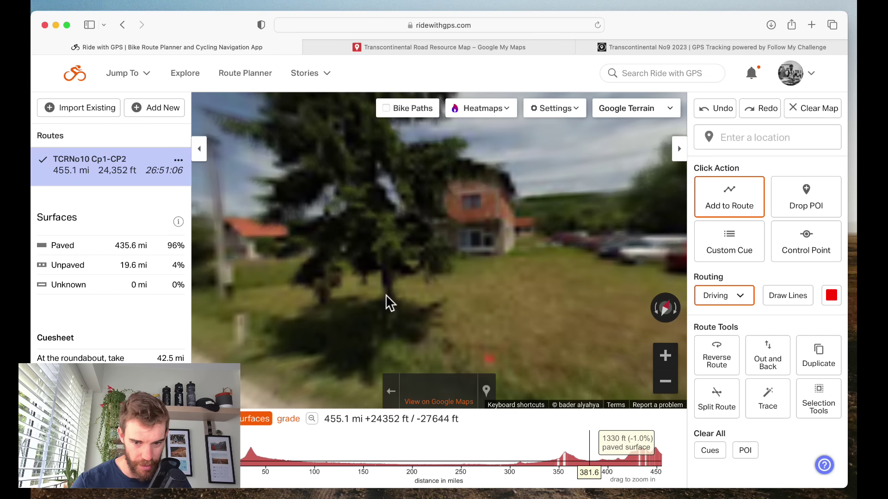
Look around the main road near Ahmići in Street View in both directions, and return to the map.
drag(386, 295, 581, 290)
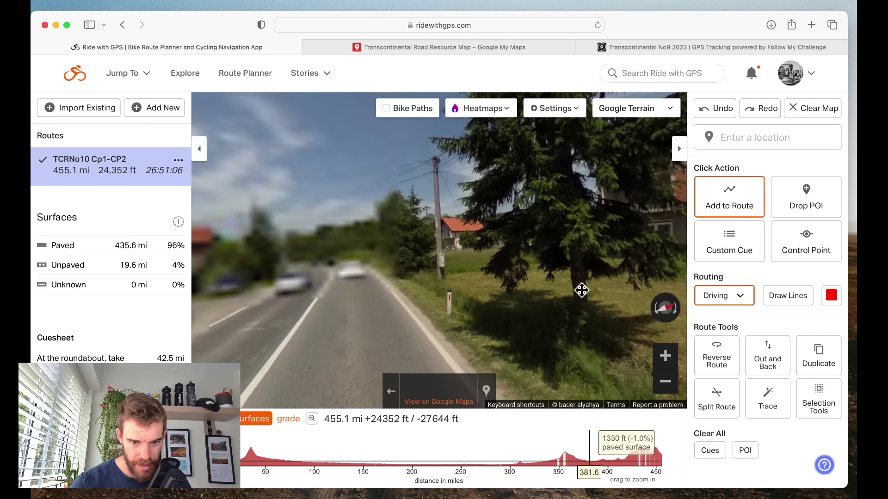
drag(308, 301, 574, 291)
drag(259, 301, 590, 272)
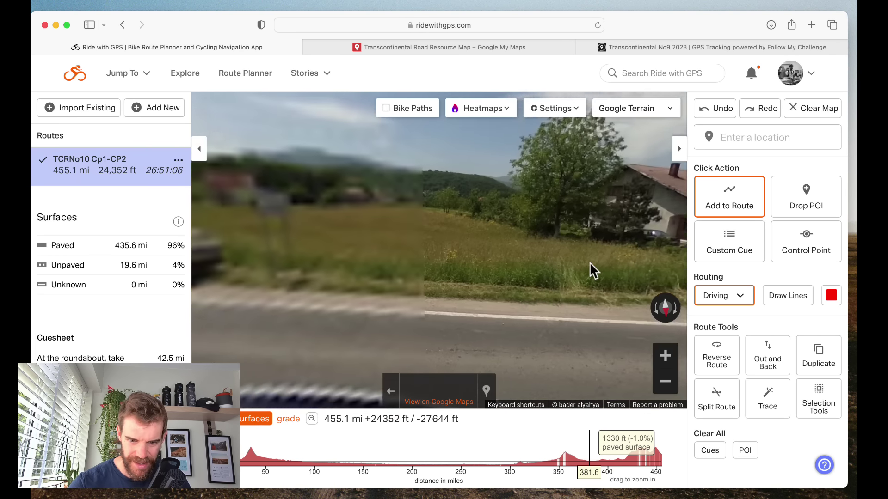
drag(351, 268, 531, 245)
drag(373, 238, 481, 296)
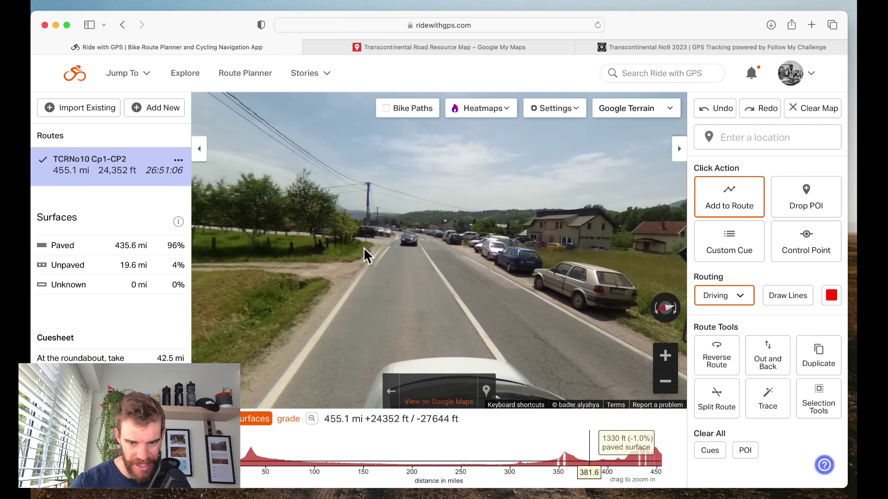
drag(342, 248, 528, 219)
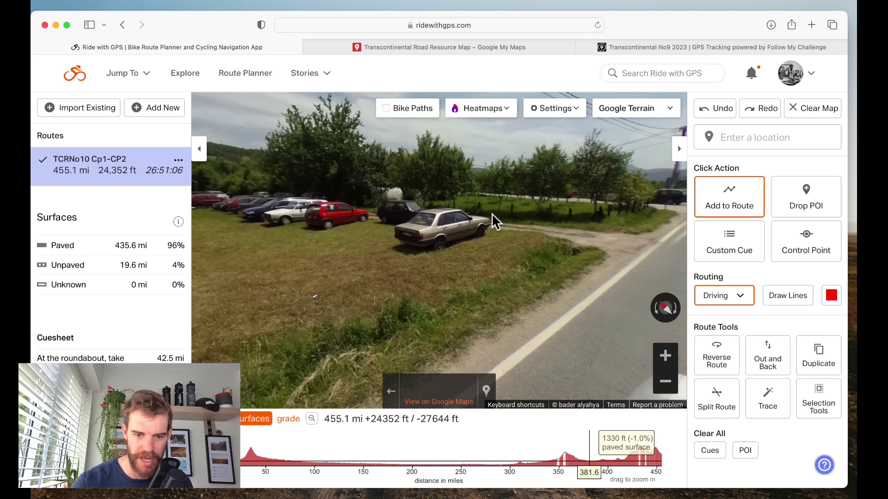
drag(457, 225, 643, 204)
drag(366, 236, 431, 362)
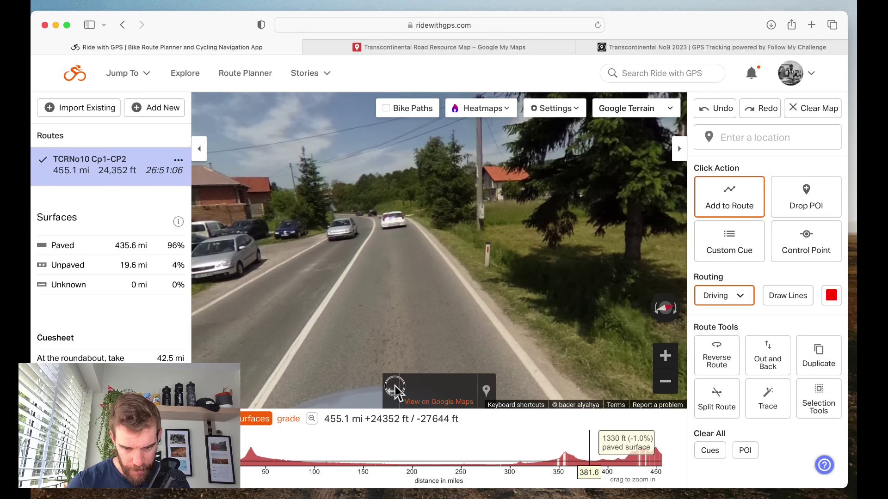
click(392, 390)
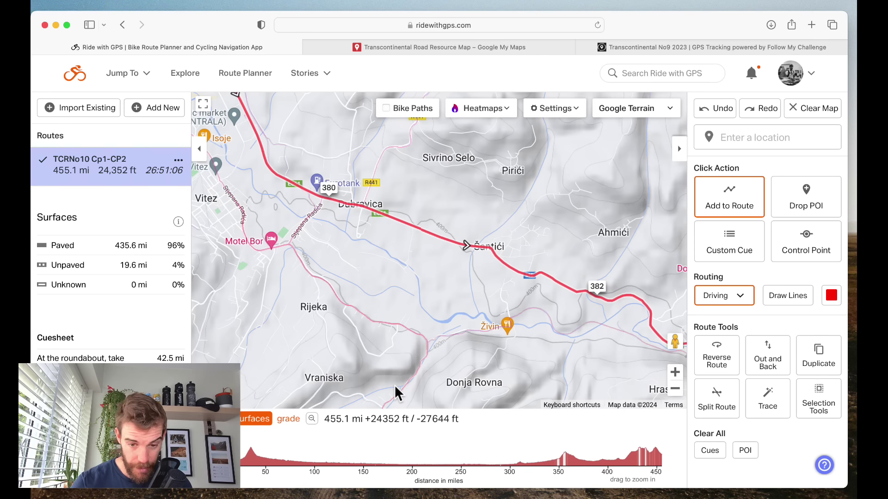
Try rerouting the line between Vitez and Busovača south through Rijeka and past Kovačevac, and undo the reroute.
click(675, 388)
click(674, 388)
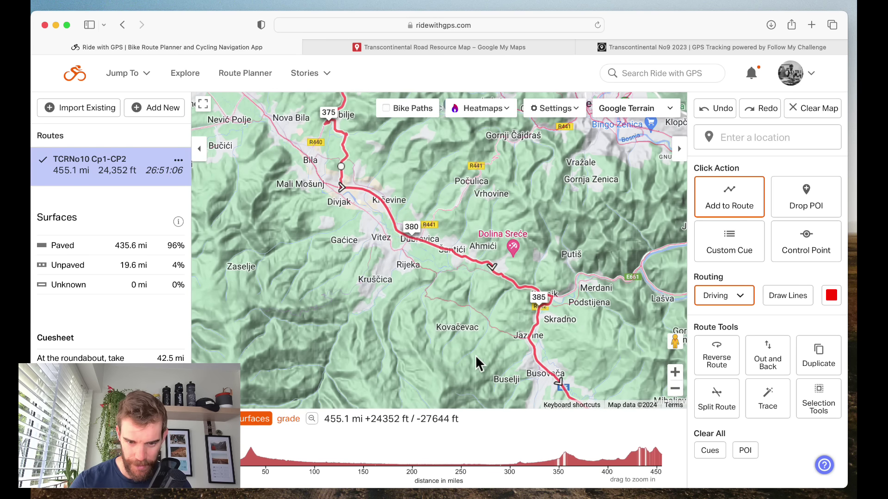
drag(406, 358, 330, 250)
drag(339, 301, 453, 347)
drag(337, 208, 410, 323)
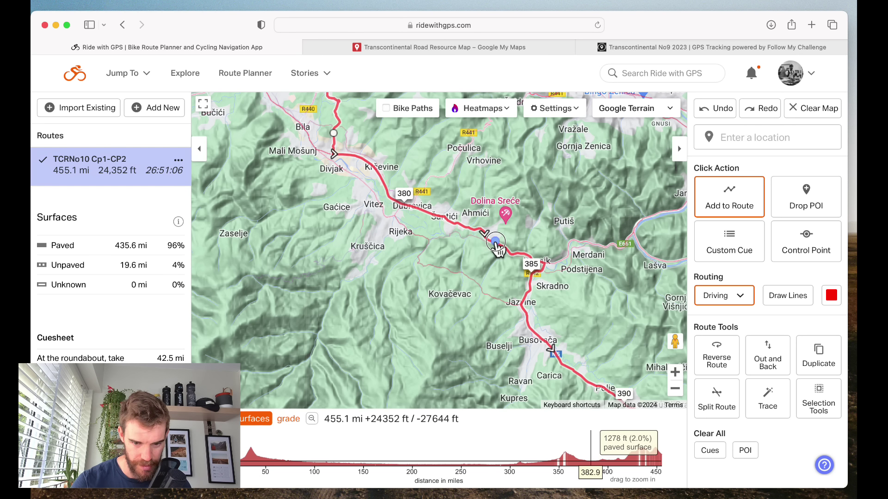
drag(495, 244, 468, 277)
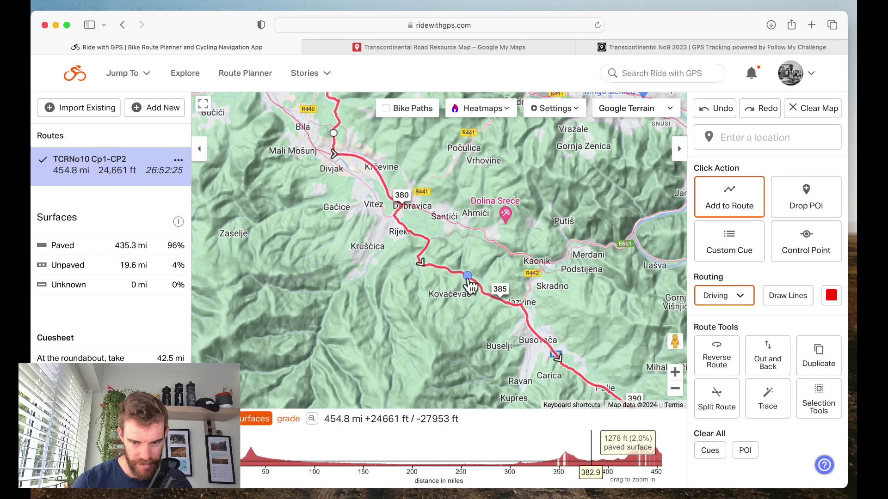
click(717, 109)
Follow the route from Busovača past Hadžići to Bjelašnica and back up to the stretch around Rakovica.
drag(570, 327, 323, 180)
drag(486, 348, 333, 185)
drag(504, 386, 319, 208)
drag(407, 277, 243, 152)
drag(356, 363, 349, 284)
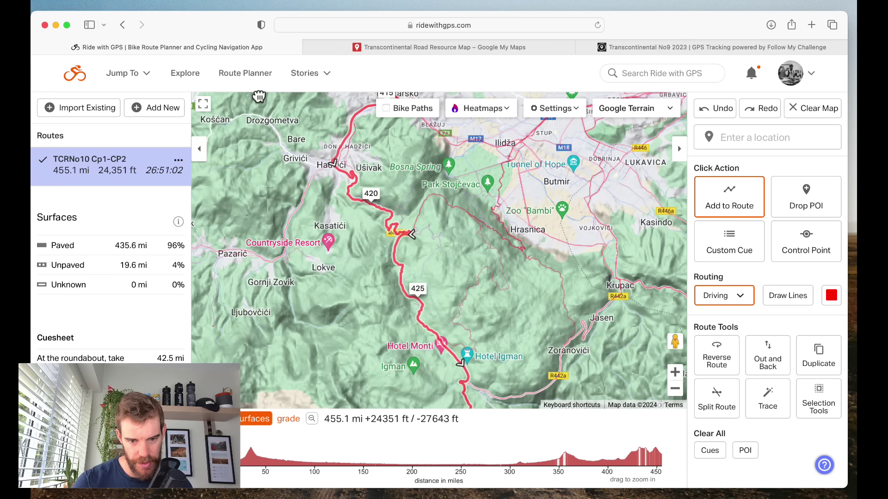
drag(356, 321, 314, 217)
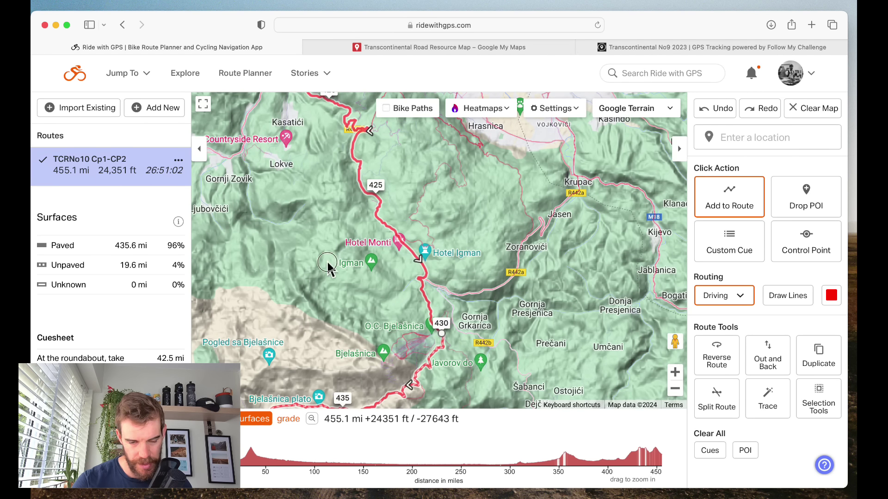
drag(327, 266, 388, 402)
drag(545, 270, 543, 402)
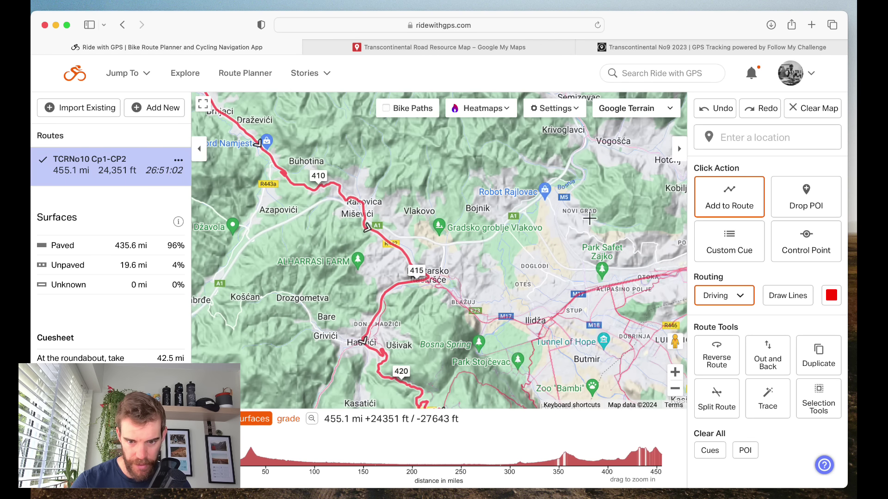
Examine the Transcontinental road resource map for warned roads from Vitez past Kiseljak to Hadžići and the Sarajevo area.
click(487, 46)
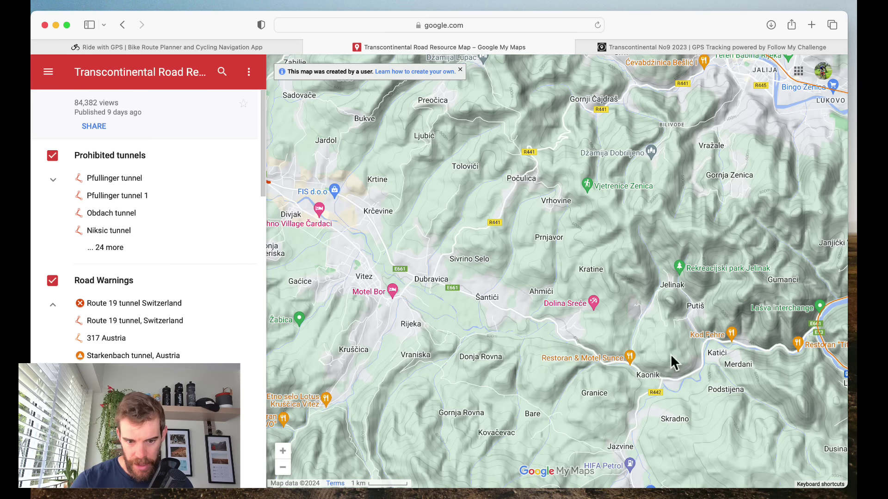
click(282, 467)
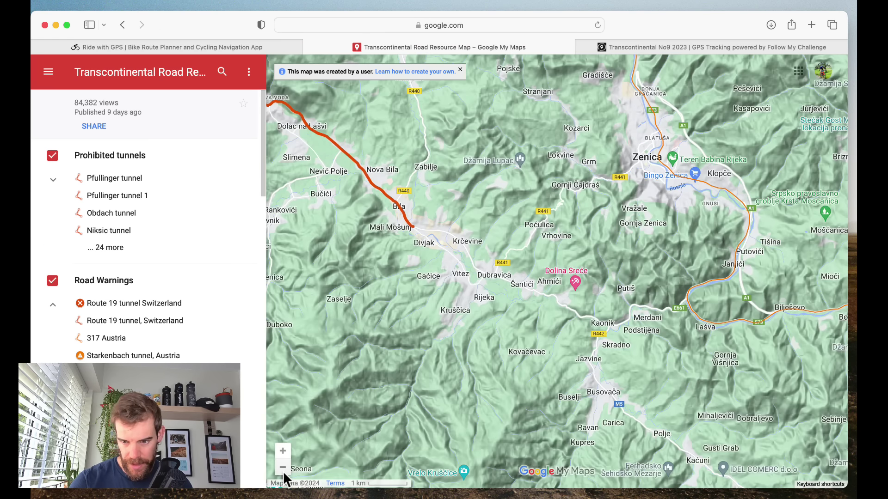
drag(505, 314, 499, 188)
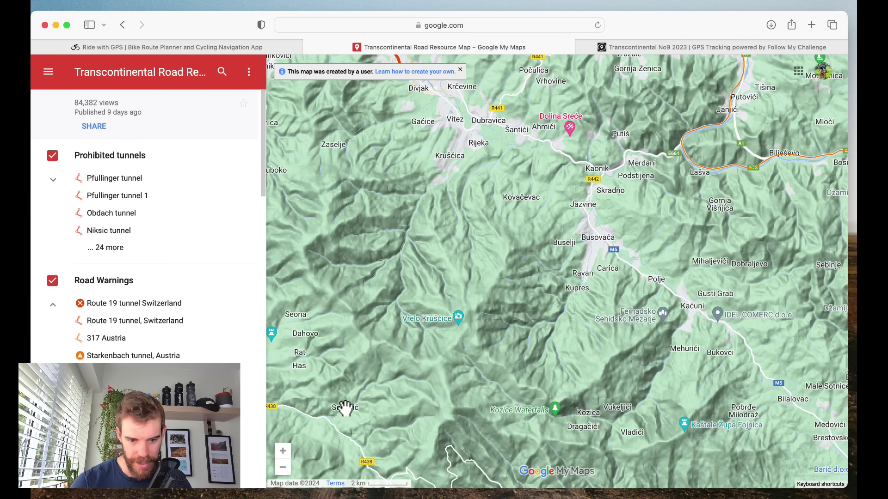
click(282, 468)
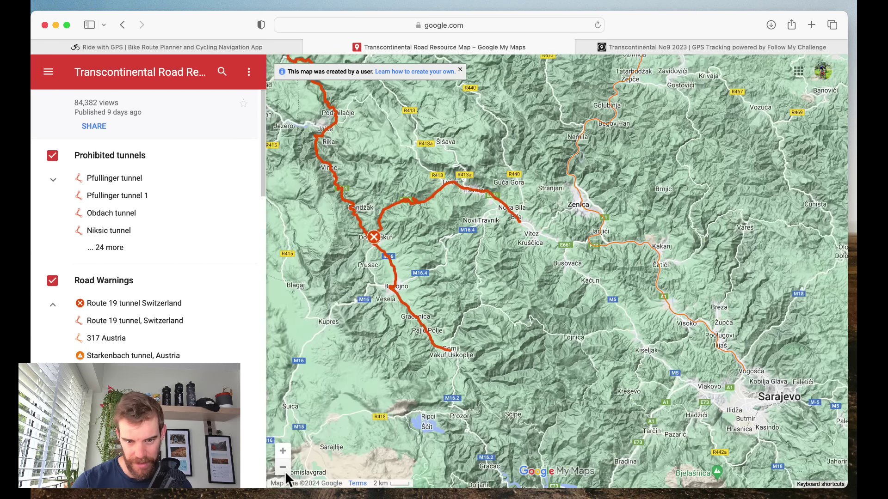
drag(577, 329, 476, 292)
scroll(476, 293, up, 3)
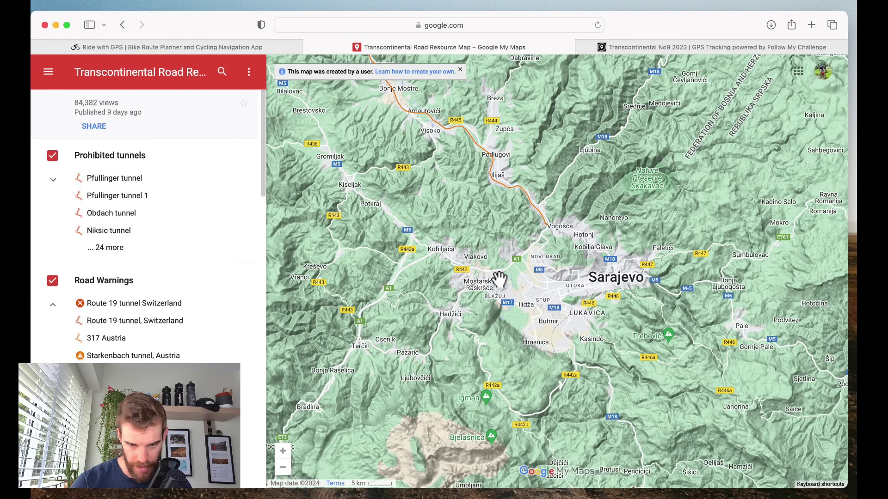
Return to the Ride with GPS planner and review the line from Hadžići over Igman and Bjelašnica to Luka.
click(171, 48)
drag(518, 350, 495, 228)
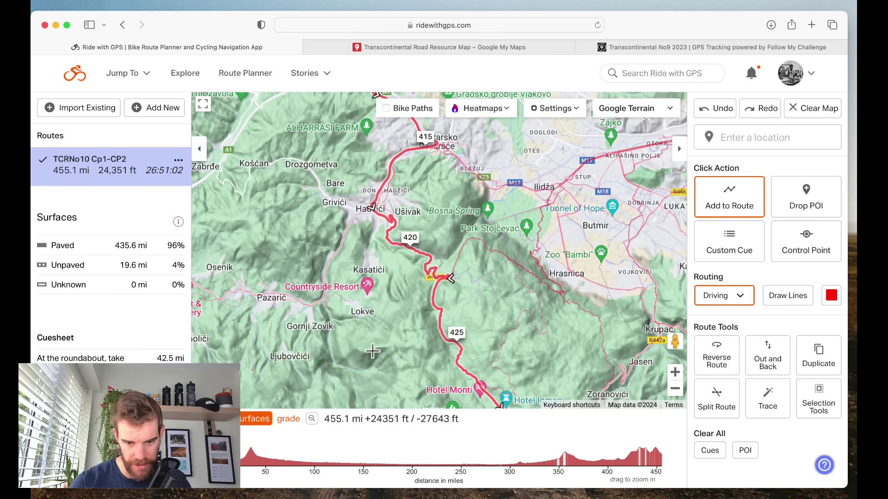
drag(372, 352, 310, 222)
drag(370, 308, 369, 203)
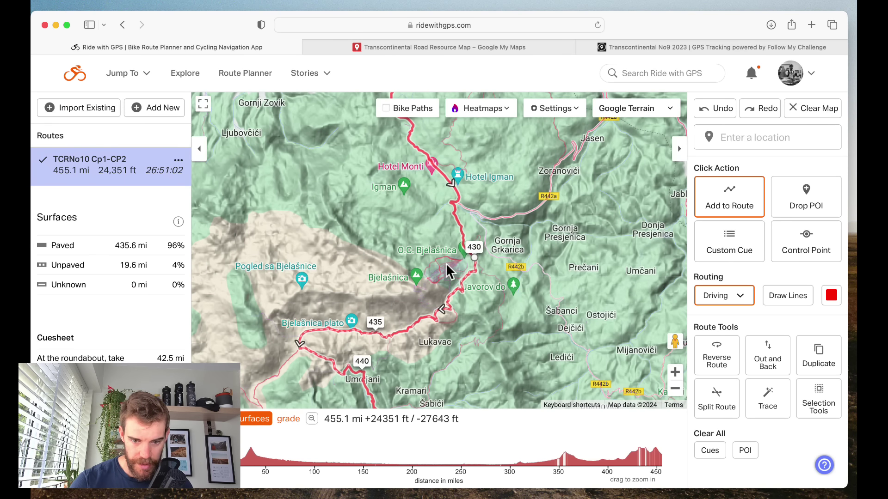
drag(303, 280, 326, 104)
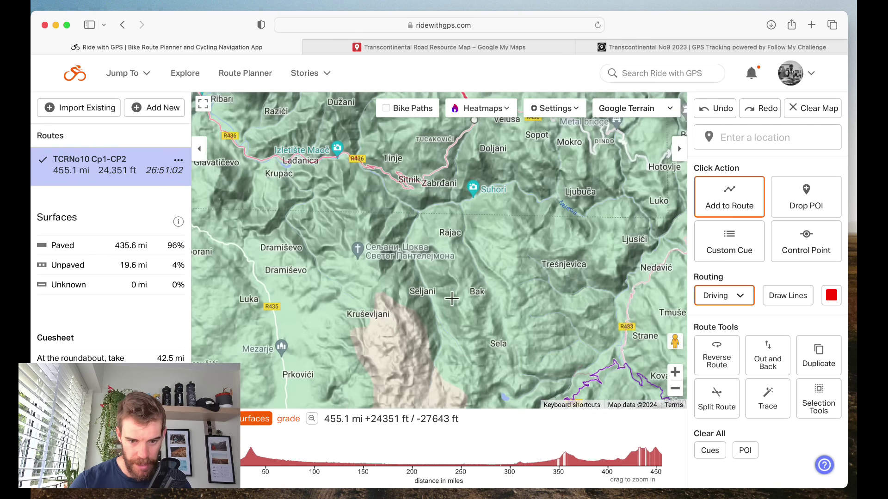
drag(380, 202, 349, 397)
drag(345, 262, 296, 376)
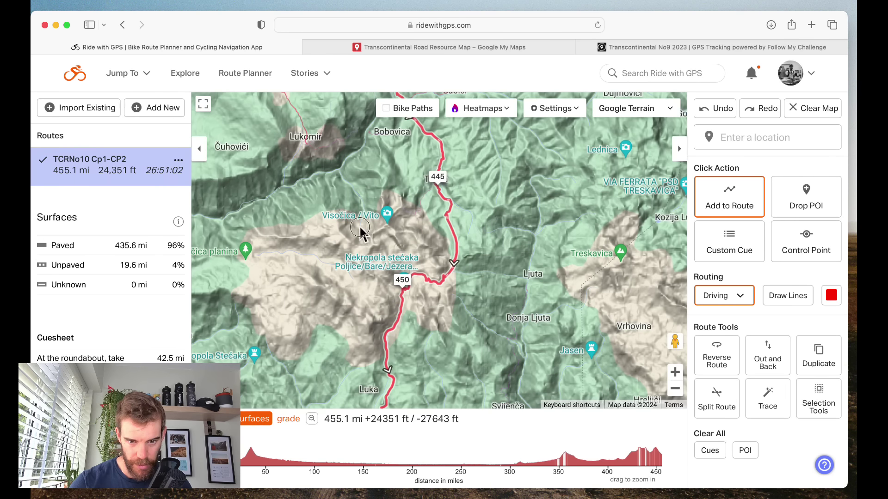
drag(362, 232, 308, 339)
Change the base map to Google Map and examine the route around Umoljani and Rakitnica Canyon up close.
click(660, 112)
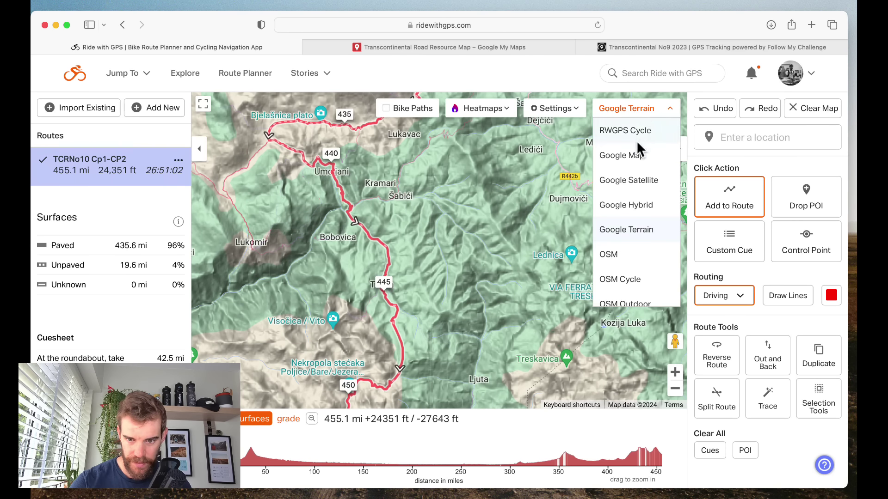
click(636, 154)
mouse_move(447, 266)
mouse_down()
mouse_move(470, 359)
mouse_move(440, 256)
mouse_up()
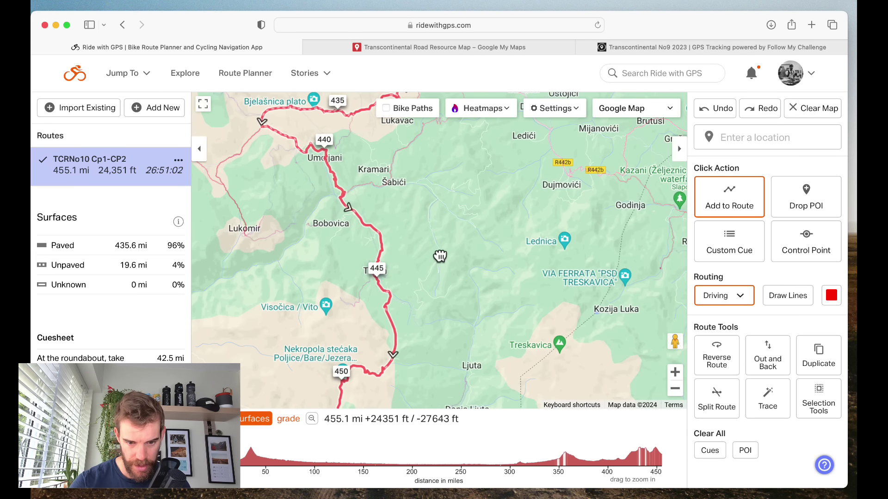
click(675, 372)
drag(386, 194, 442, 352)
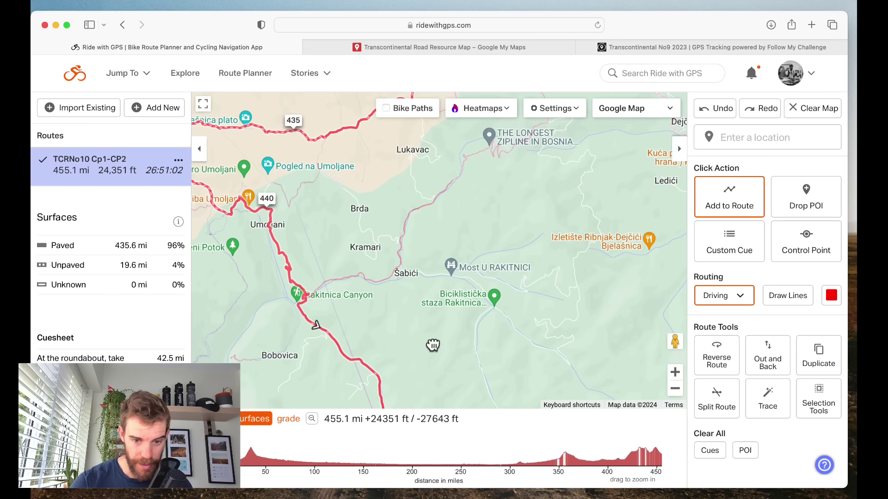
drag(307, 246, 374, 341)
mouse_move(457, 274)
mouse_down()
mouse_move(432, 432)
mouse_move(398, 484)
mouse_move(448, 267)
mouse_move(470, 238)
mouse_up()
drag(397, 277, 429, 254)
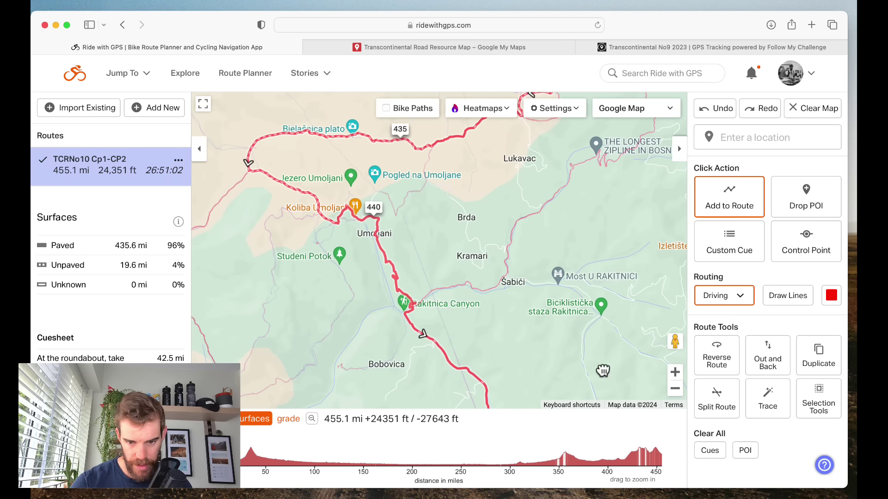
click(676, 373)
drag(401, 224, 466, 258)
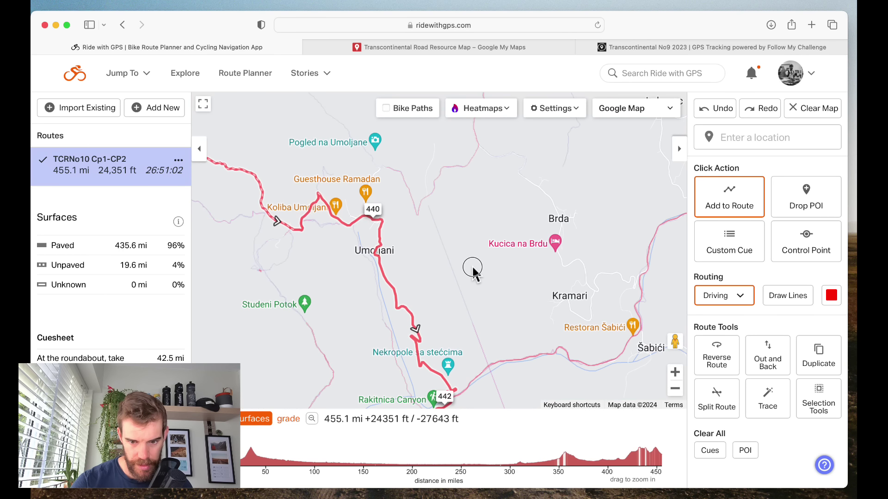
drag(479, 292, 505, 273)
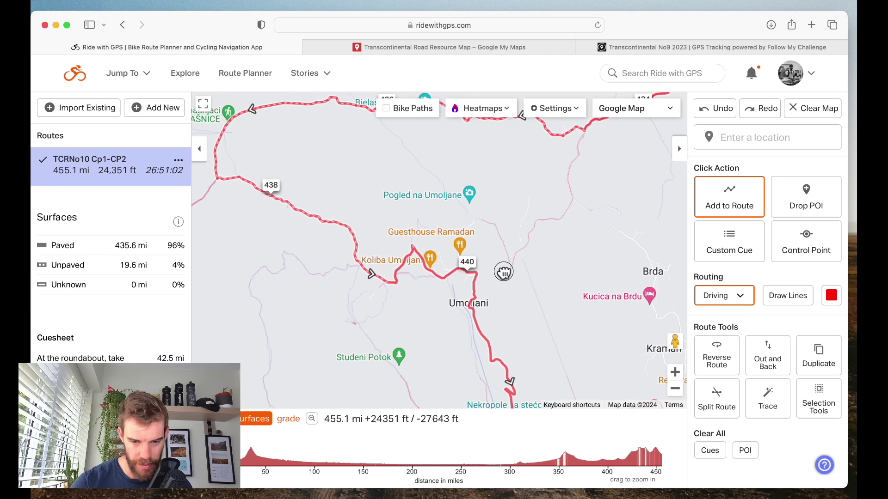
Add a generic point of interest named CP2 at Guesthouse Ramadan in Umoljani and save it.
click(780, 212)
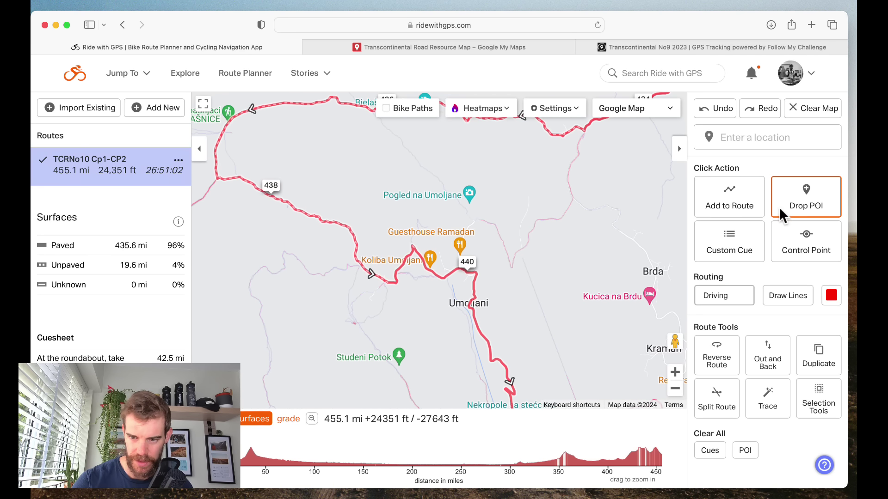
click(459, 247)
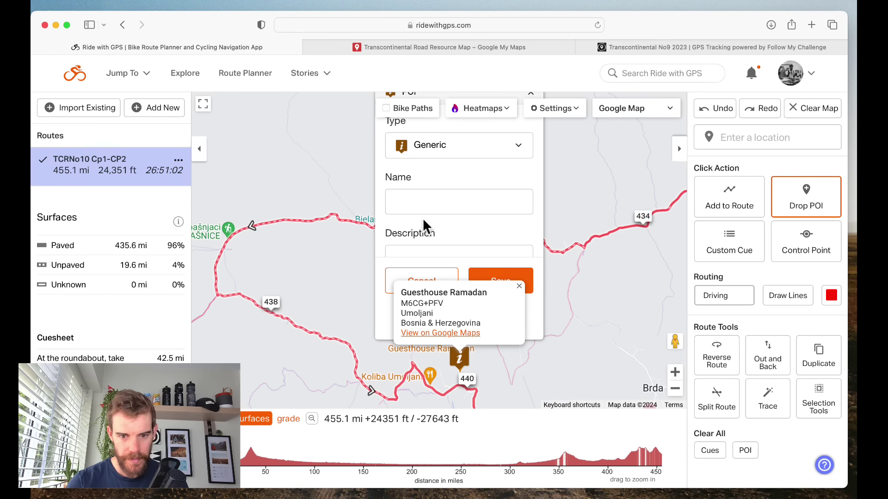
text(C)
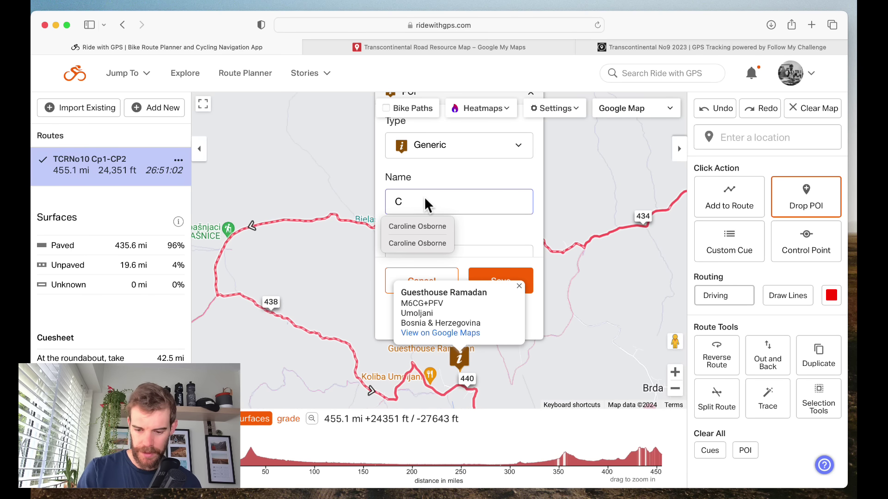
text(P2)
click(503, 273)
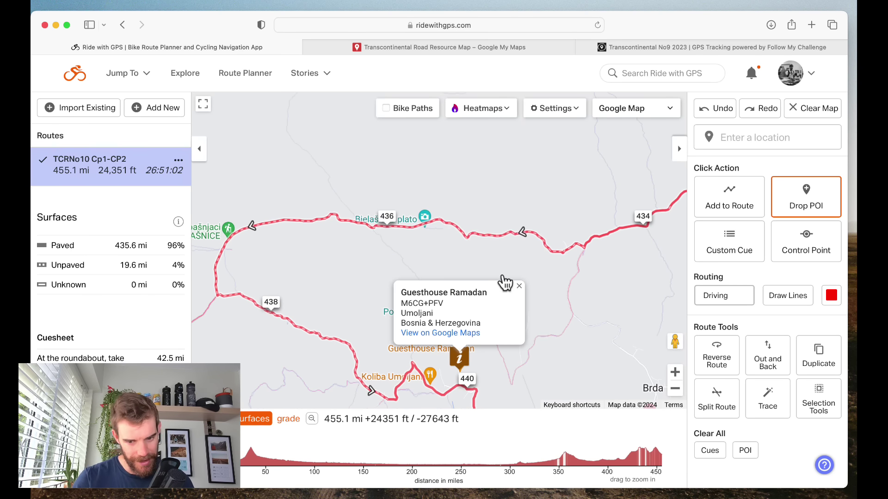
Close the guesthouse details and review the CP1–CP2 line from Umoljani back through Banja Luka, Zagreb and Ljubljana.
click(518, 286)
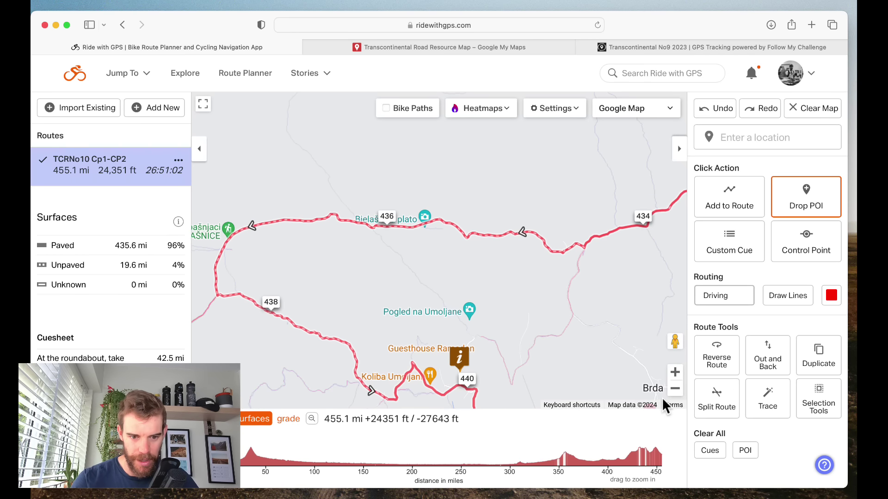
click(675, 388)
click(675, 388)
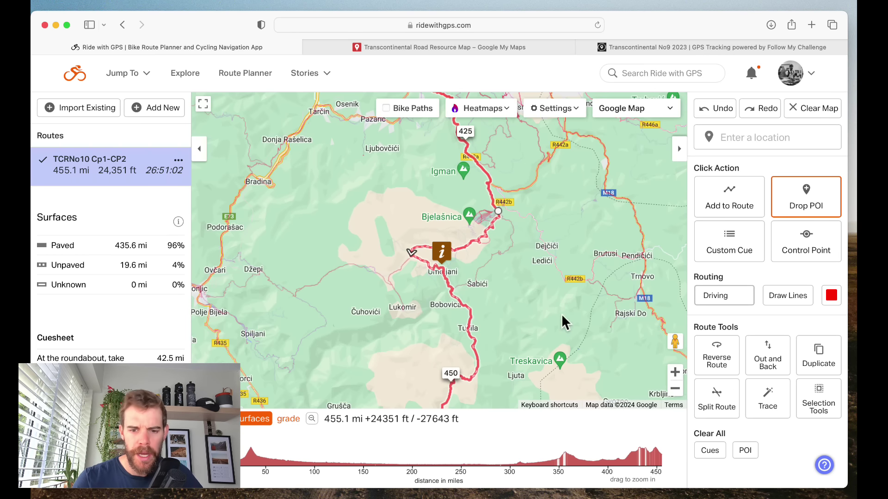
click(675, 388)
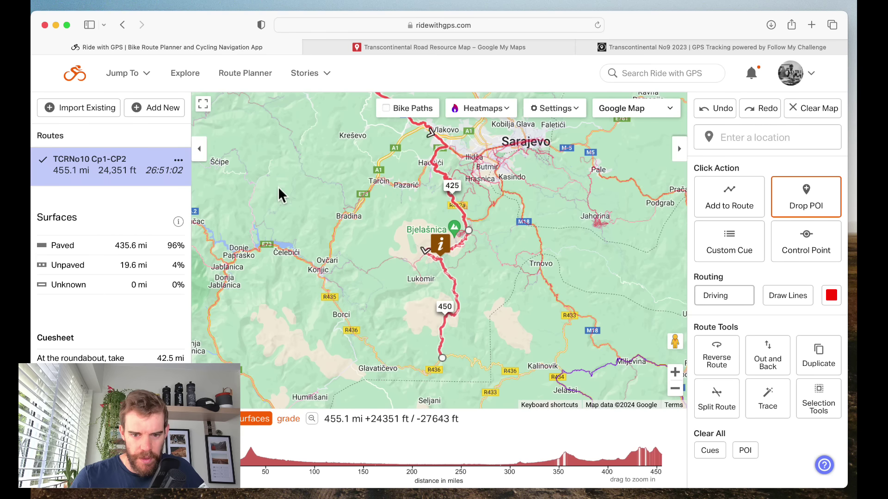
mouse_move(280, 192)
mouse_down()
mouse_move(371, 331)
mouse_move(440, 395)
mouse_up()
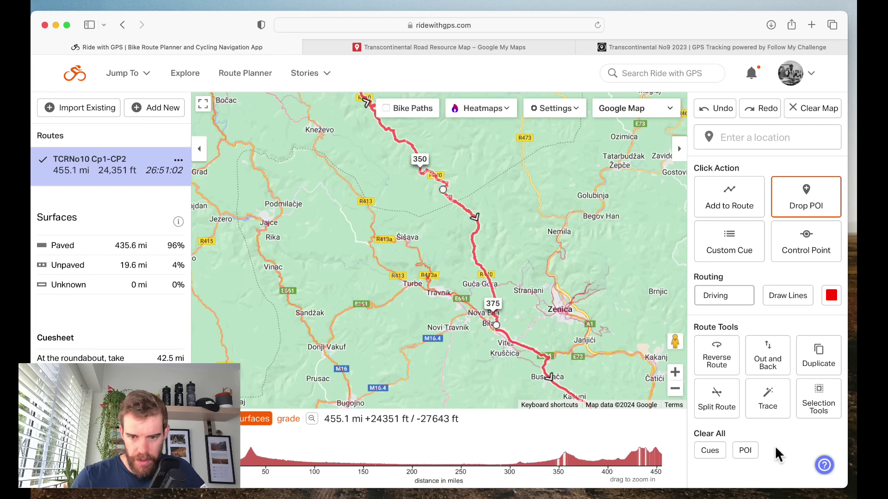
click(675, 388)
click(675, 388)
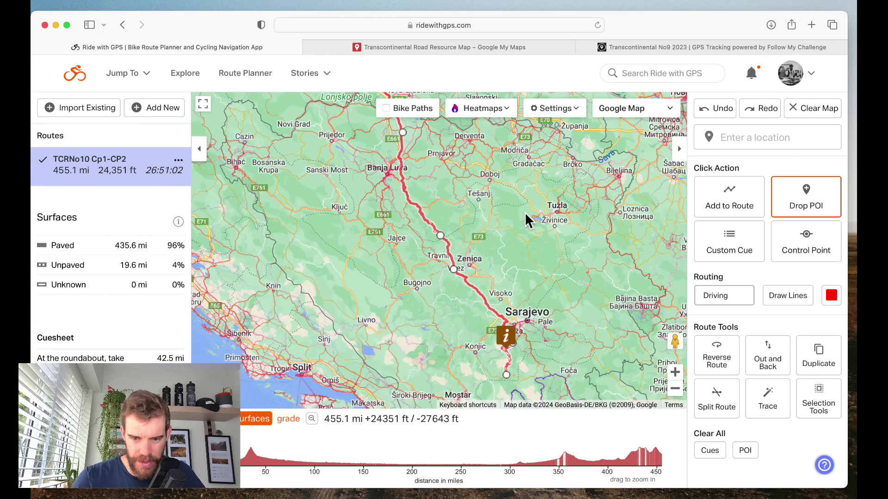
drag(526, 212, 618, 404)
drag(525, 238, 614, 234)
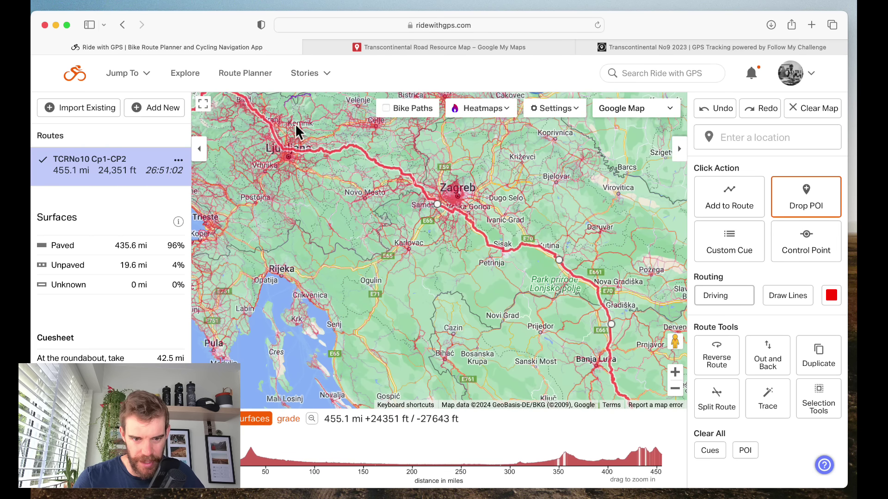
drag(311, 254, 432, 261)
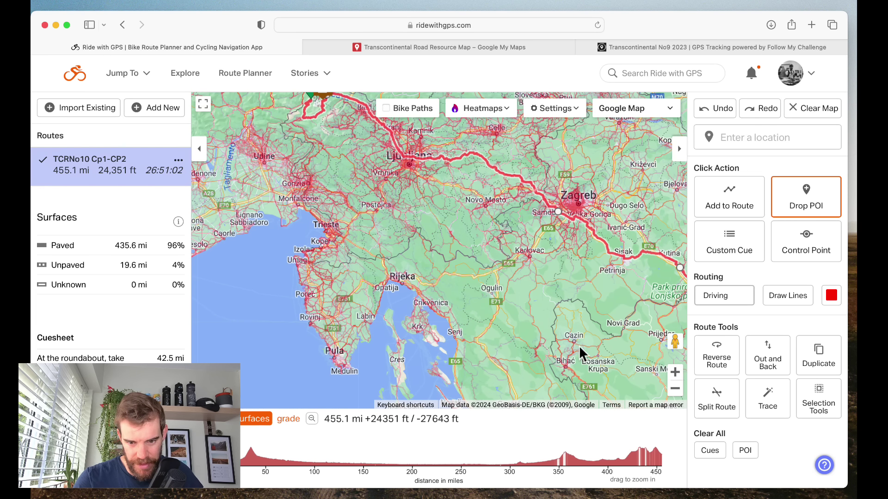
Change the base map to Google Terrain and examine the line from CP1 down to Ljubljana.
click(671, 109)
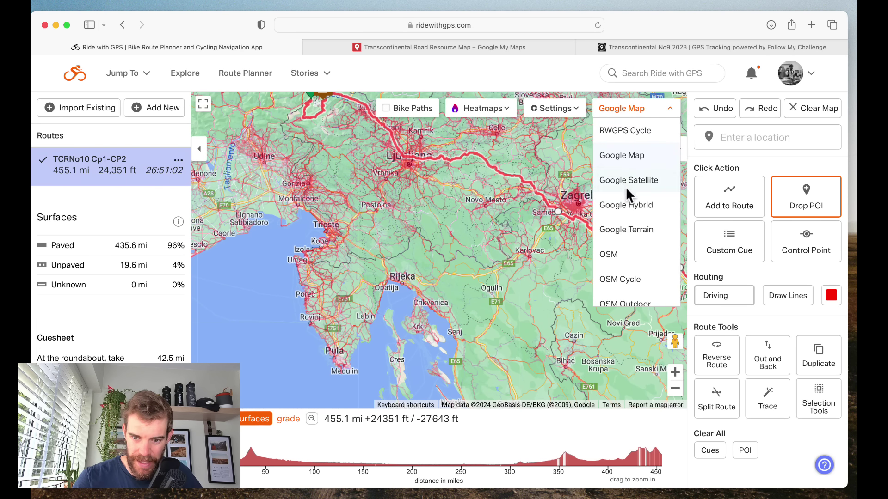
click(636, 226)
drag(490, 329, 417, 405)
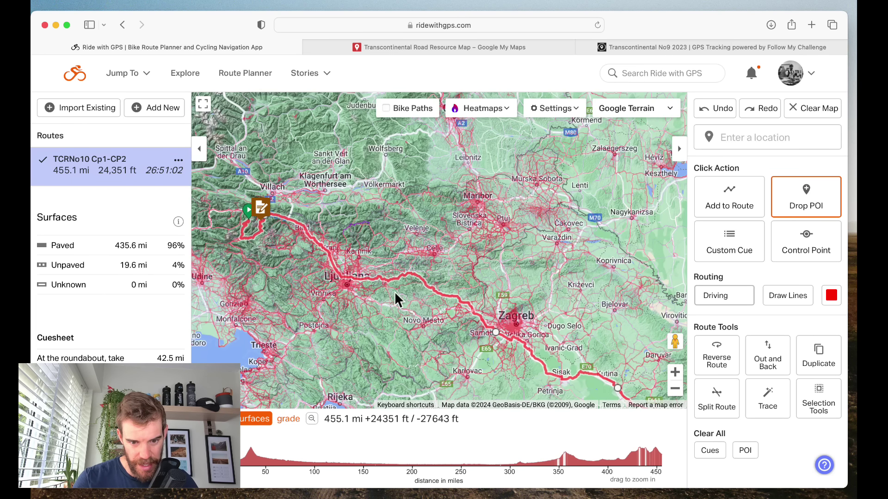
drag(378, 354, 459, 346)
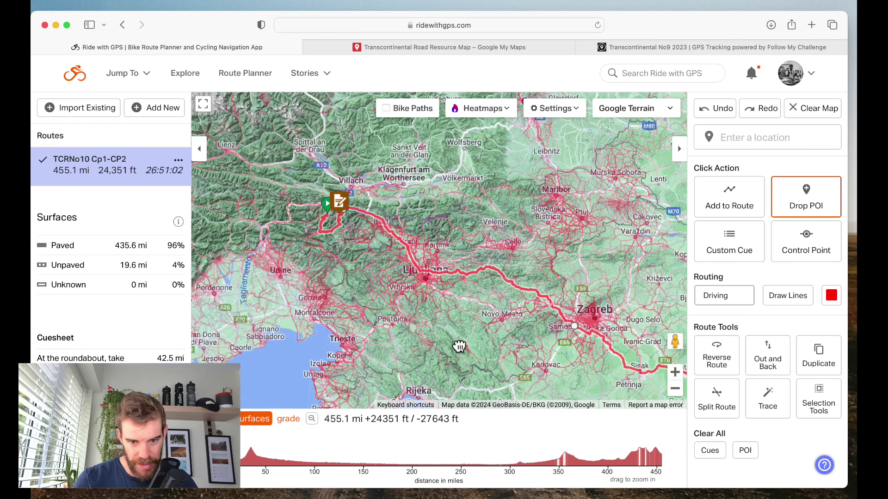
click(675, 372)
click(675, 372)
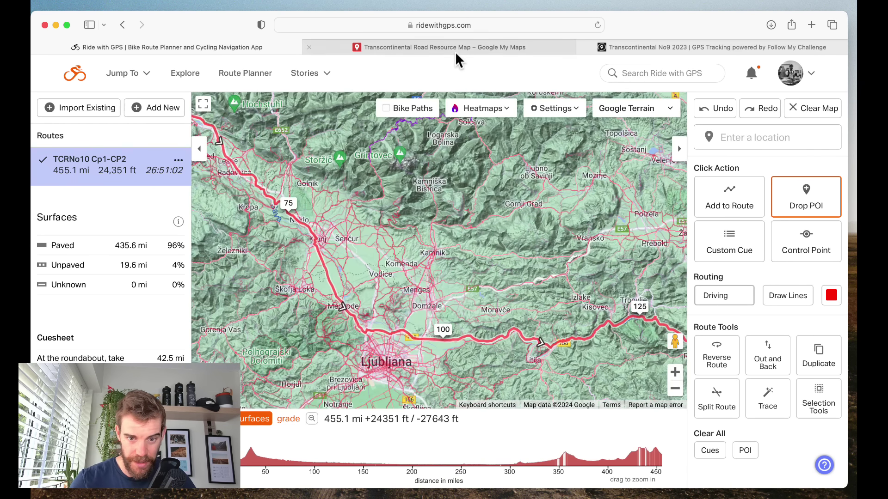
Examine the Transcontinental road resource map for warned roads between Ljubljana, Zagreb and Banja Luka.
click(458, 48)
drag(565, 236, 740, 359)
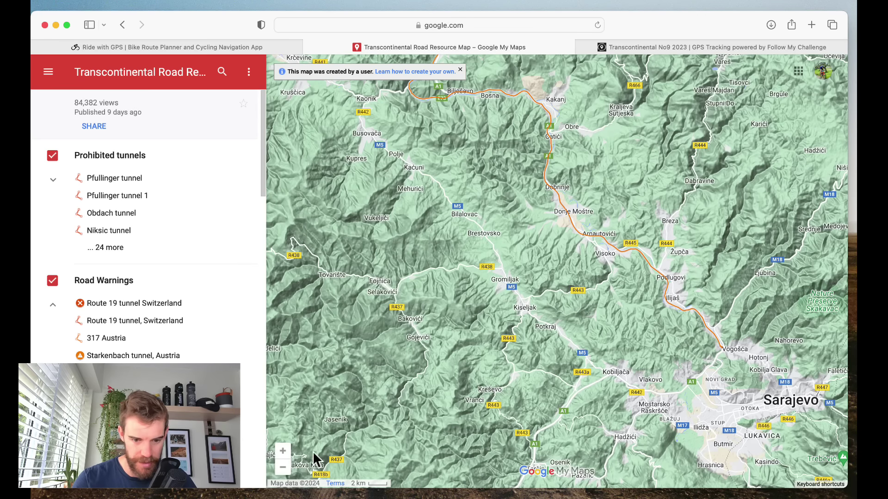
click(283, 467)
click(282, 467)
click(282, 467)
drag(329, 221, 444, 350)
drag(476, 203, 577, 307)
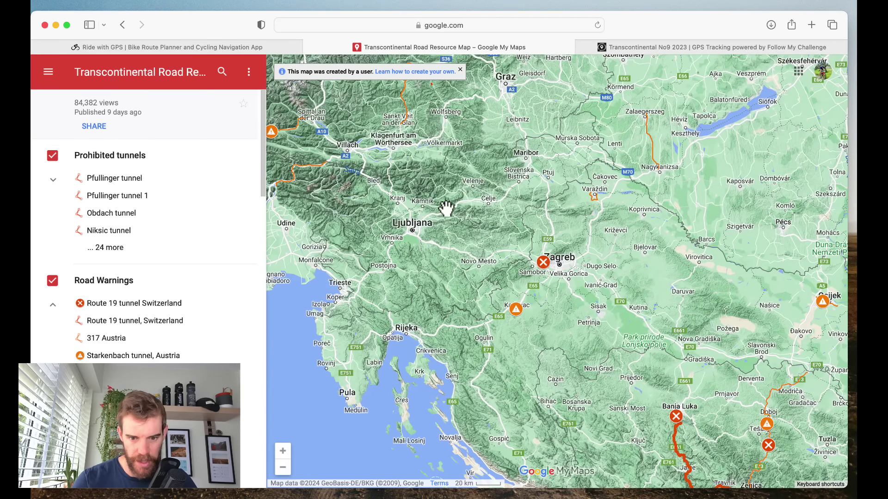
Return to the Ride with GPS planner and examine the terrain south of Ljubljana through Ribnica and Kočevje.
click(204, 46)
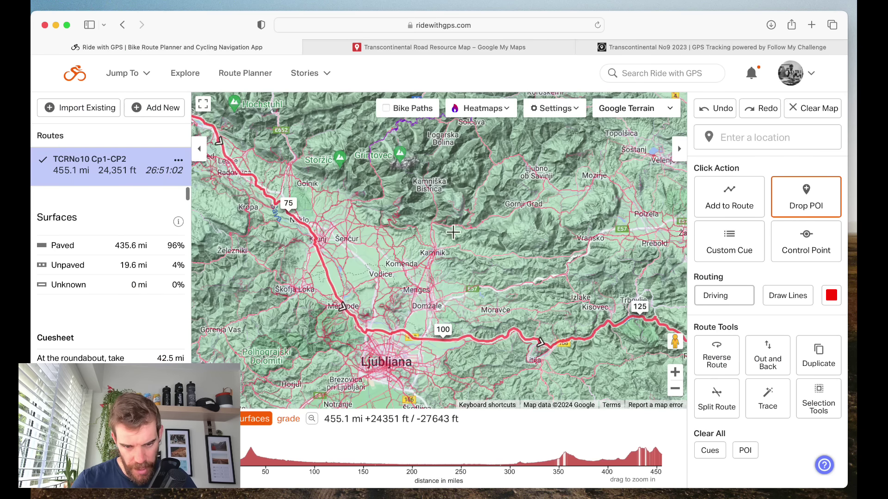
drag(375, 245, 351, 145)
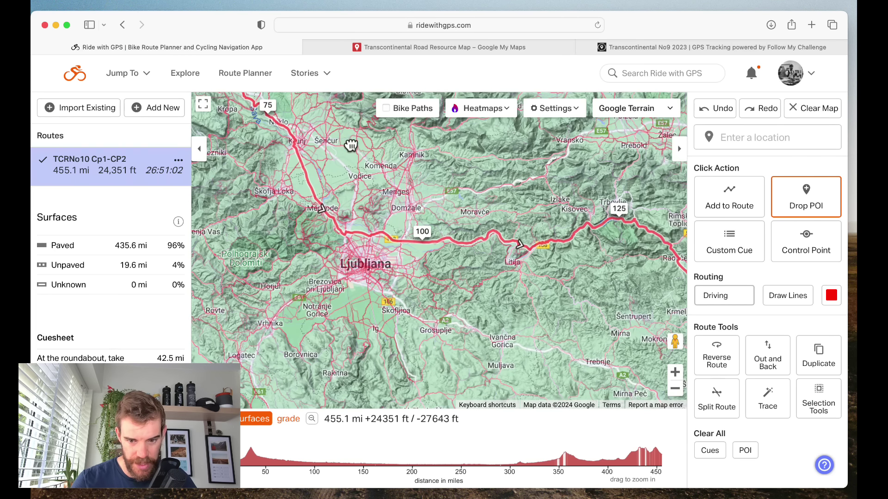
drag(433, 305, 413, 198)
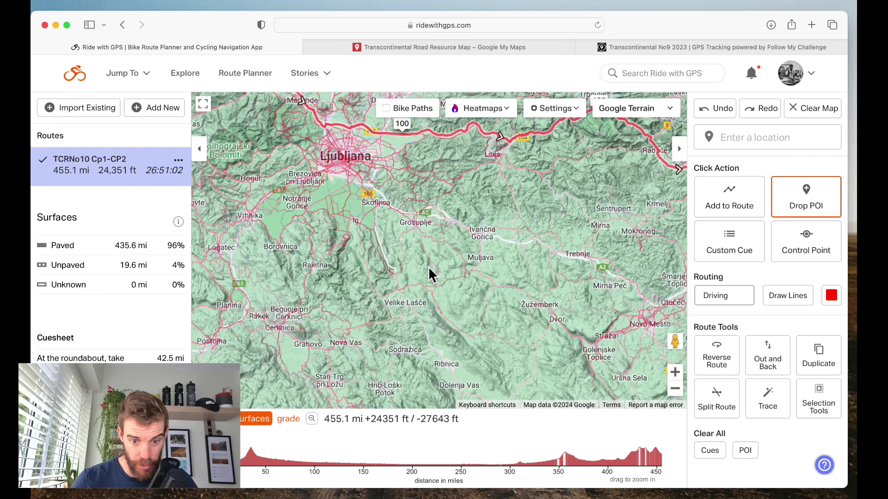
drag(489, 322, 461, 208)
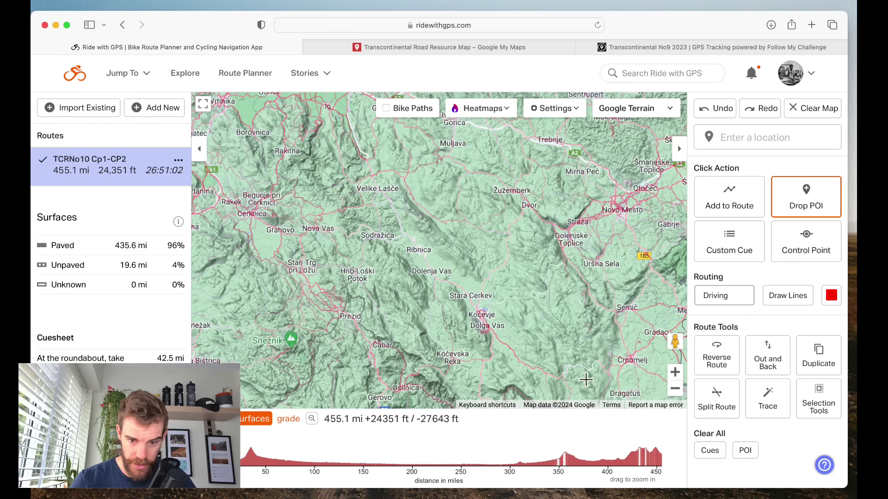
click(674, 389)
click(674, 389)
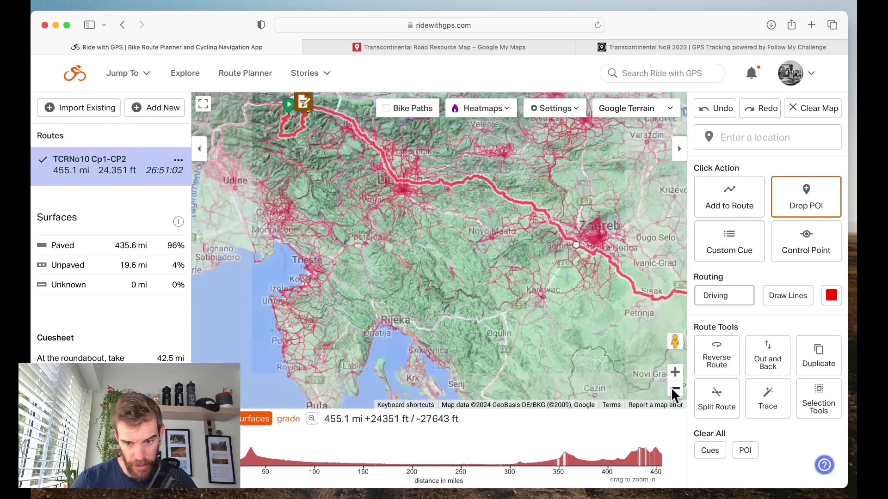
Try rerouting the line south of Ljubljana through the hills toward Karlovac instead of Zagreb, then undo the reroute.
drag(560, 250, 452, 276)
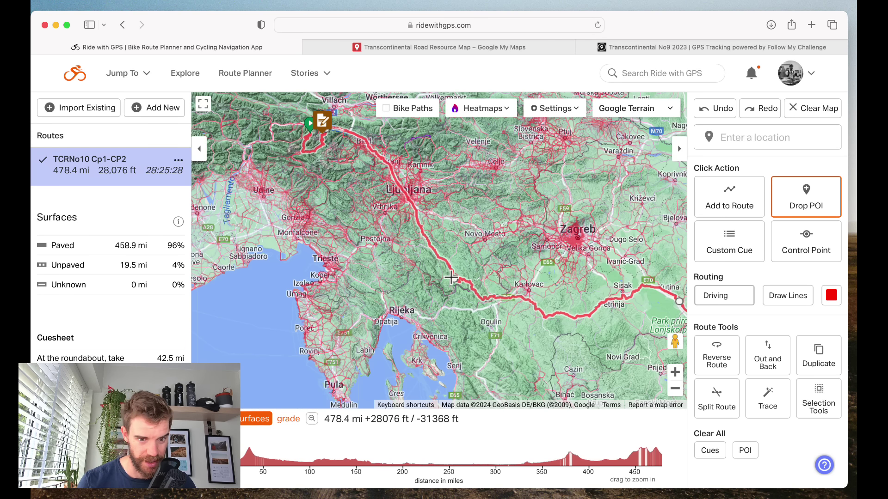
drag(451, 277, 454, 278)
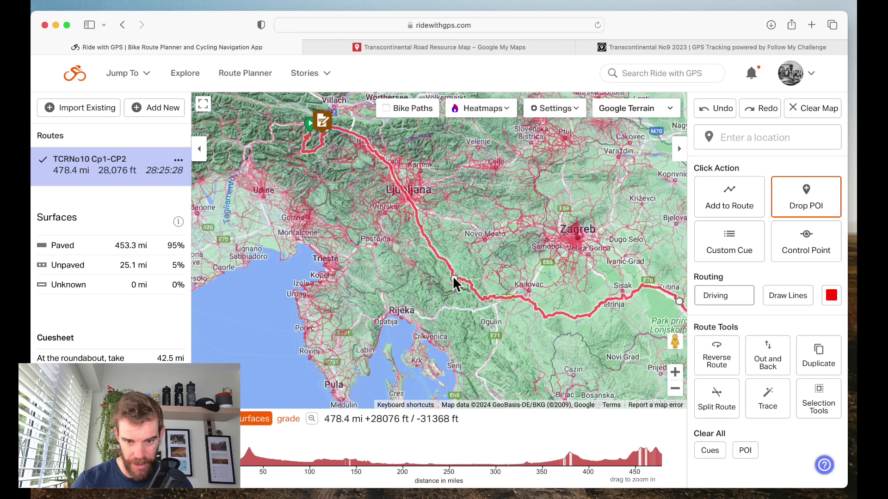
drag(454, 279, 494, 259)
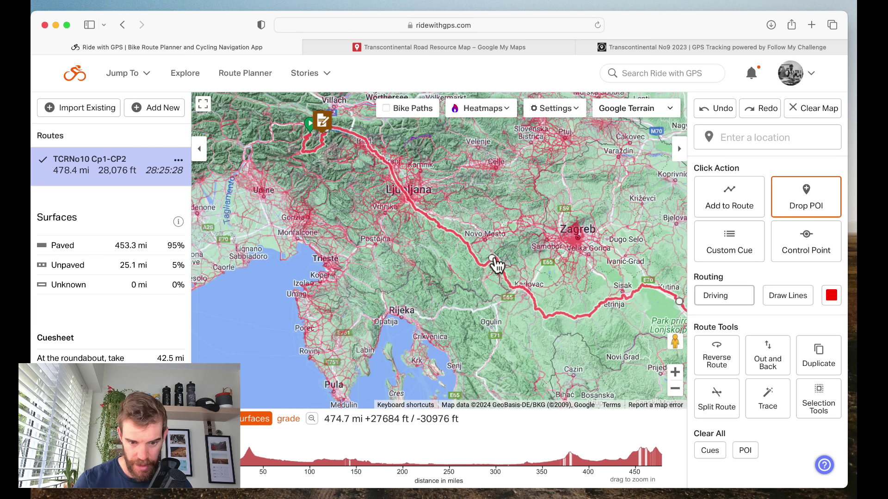
click(716, 106)
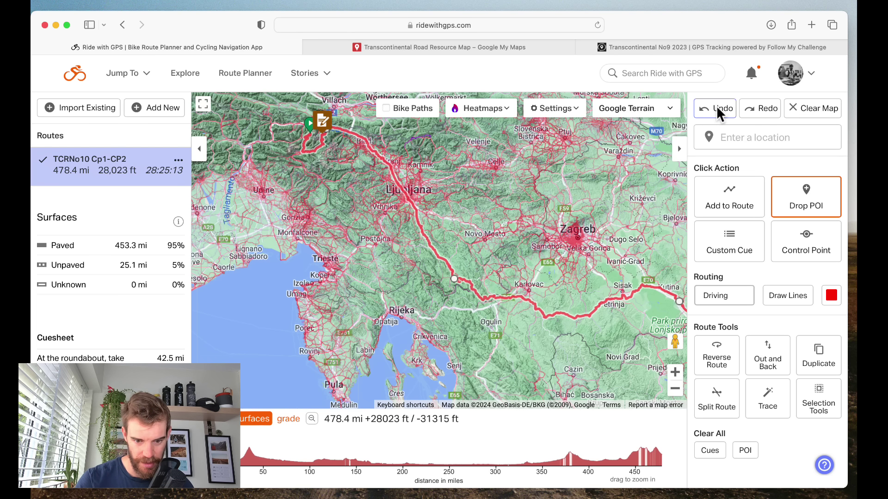
click(716, 105)
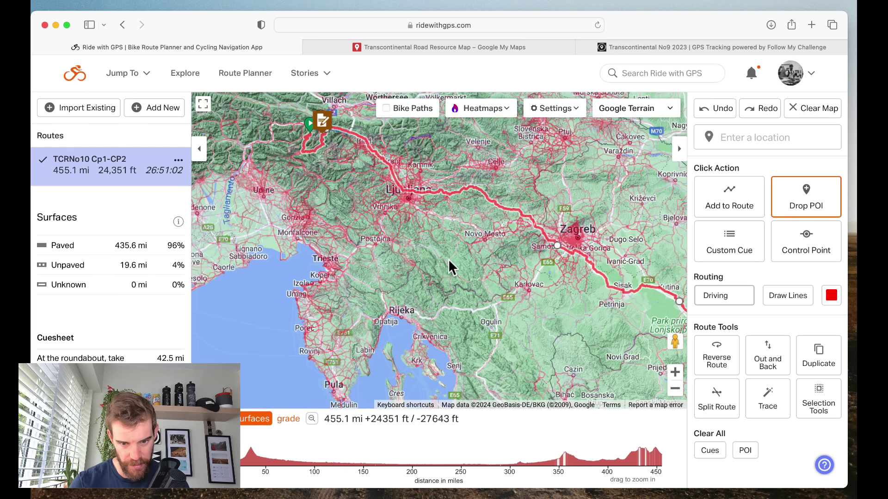
Change the base map back to Google Map and bring the start of the route around Mangart and Kranjska Gora into view.
drag(428, 261, 450, 311)
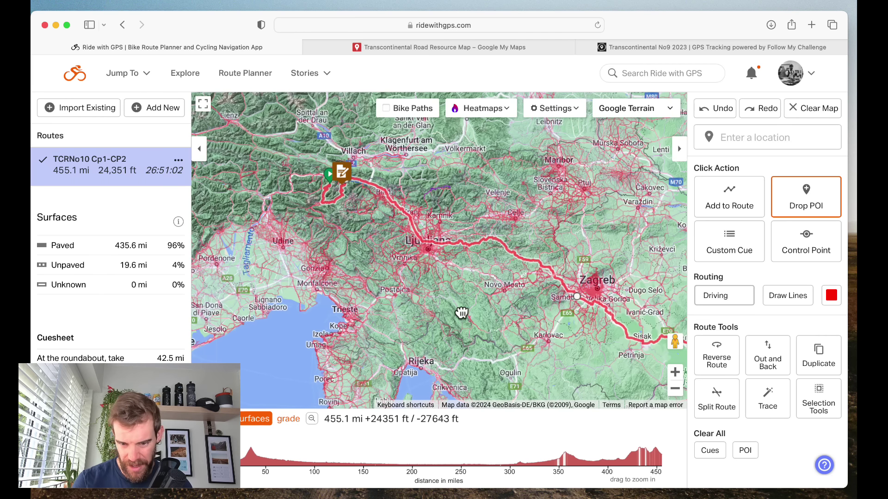
click(675, 372)
click(675, 372)
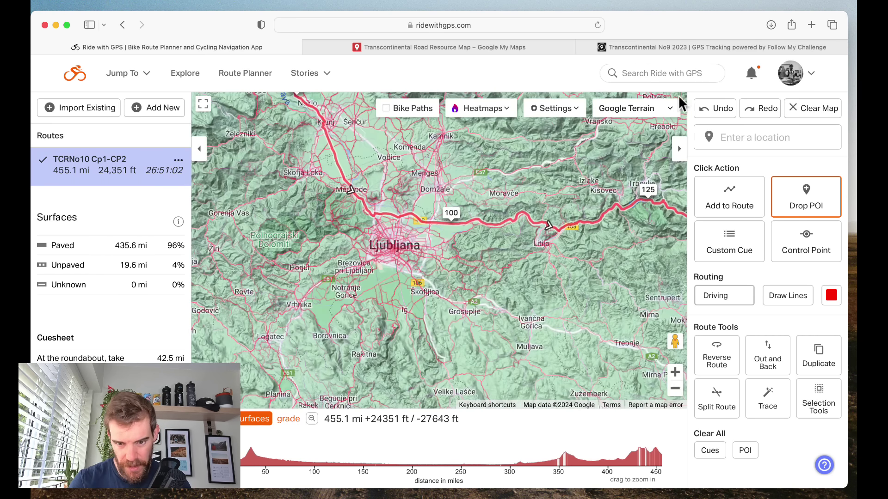
click(669, 108)
click(640, 155)
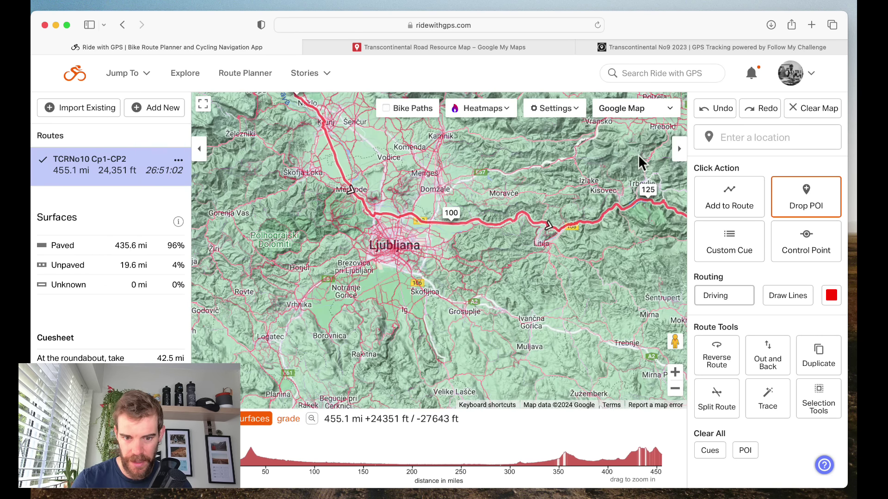
drag(301, 228, 396, 362)
drag(290, 257, 431, 339)
drag(347, 263, 408, 321)
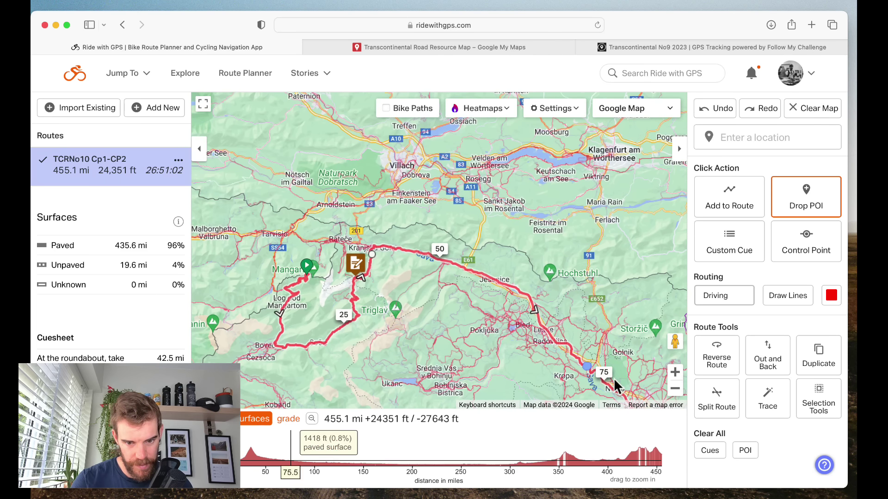
Examine the route from Mojstrana past Jesenice to Žirovnica, checking a spot in Street View.
click(675, 372)
click(675, 372)
drag(457, 359, 387, 262)
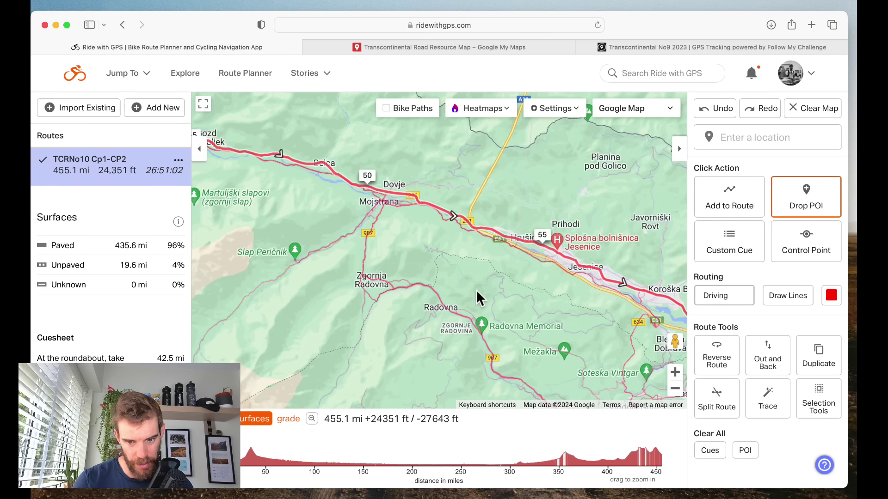
drag(482, 295, 380, 255)
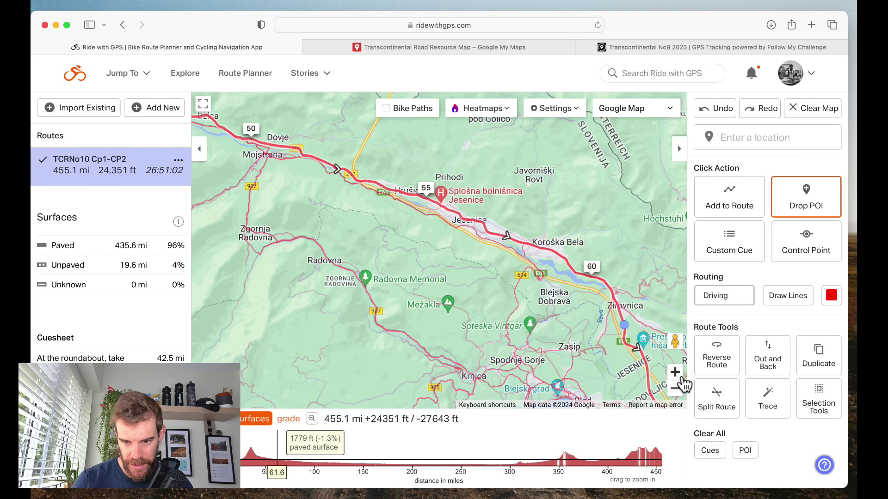
drag(675, 342, 372, 389)
click(388, 391)
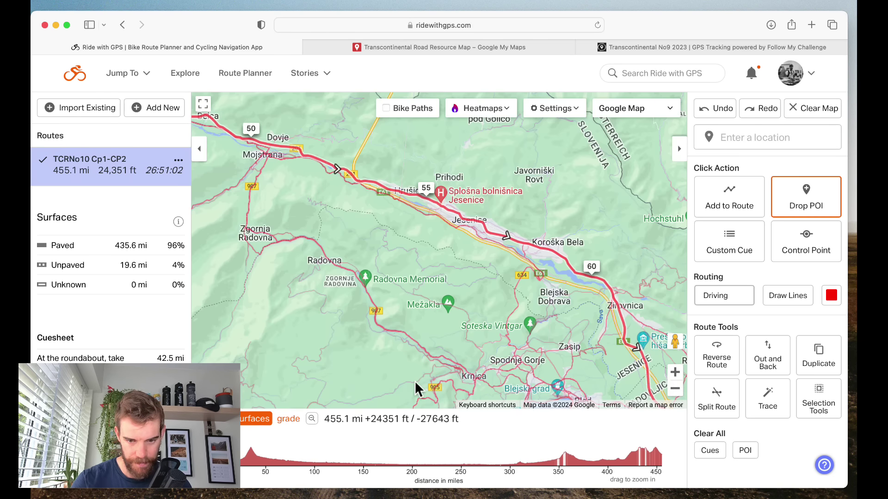
Inspect the Javornik–Žirovnica road at Potoki in Street View, look around it, and return to the map.
click(674, 372)
scroll(407, 301, up, 2)
drag(454, 332, 385, 286)
drag(675, 341, 426, 241)
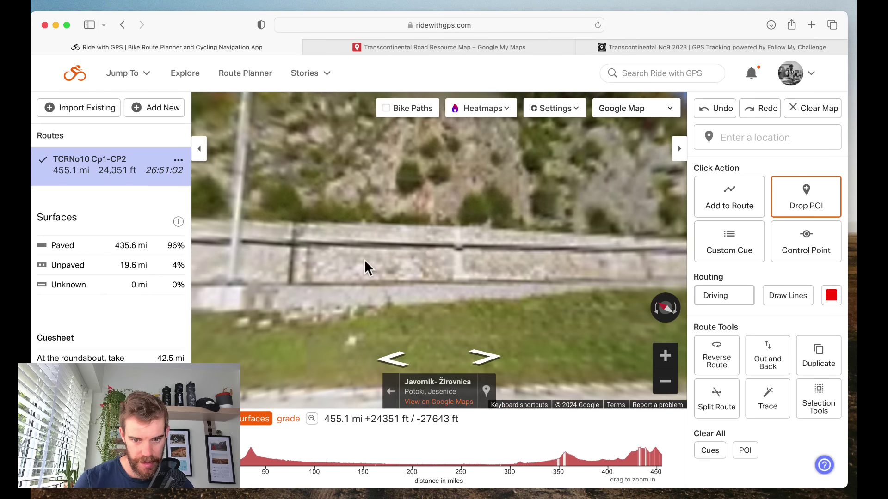
drag(326, 245, 489, 245)
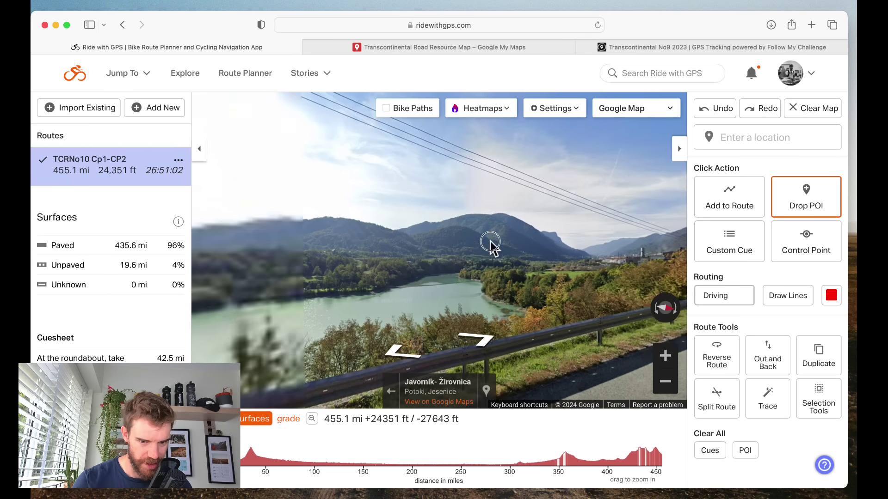
drag(374, 253, 512, 238)
click(391, 391)
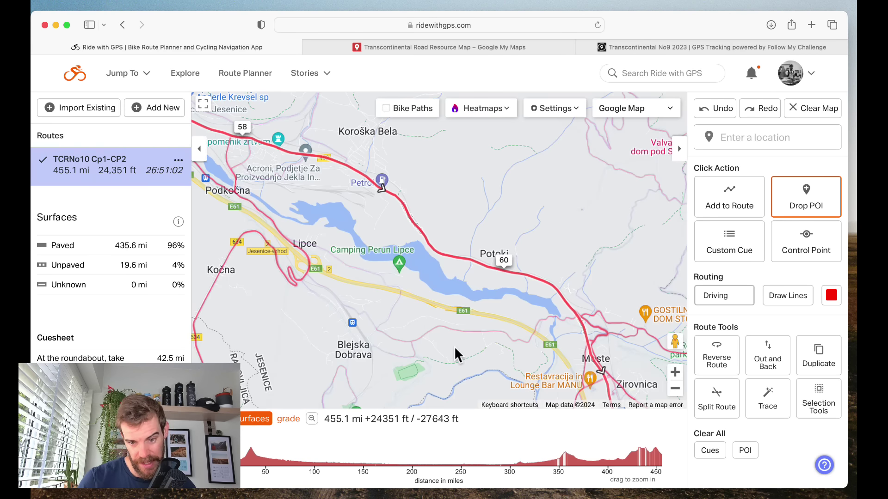
Follow the route up close from Žirovnica past Lesce to Radovljica, examining the roads beside the E61 motorway.
scroll(356, 224, up, 2)
scroll(325, 171, up, 3)
drag(324, 169, 311, 146)
drag(368, 281, 280, 112)
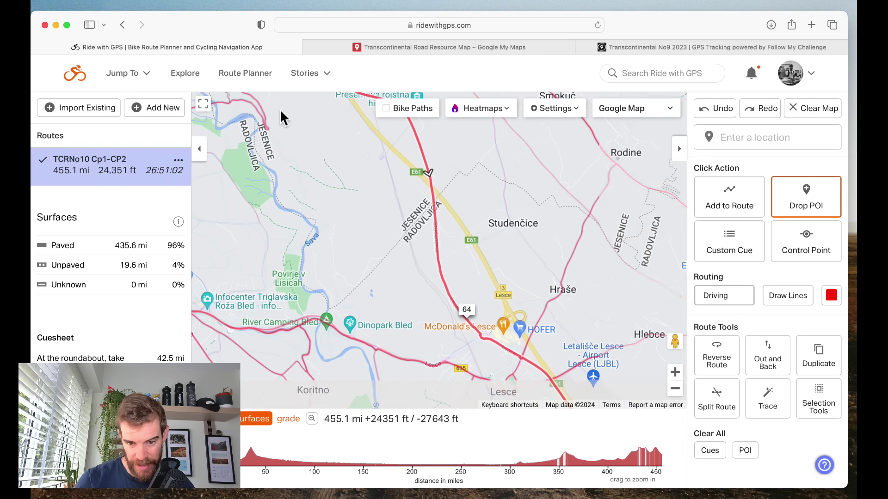
drag(333, 185, 270, 67)
drag(354, 204, 291, 152)
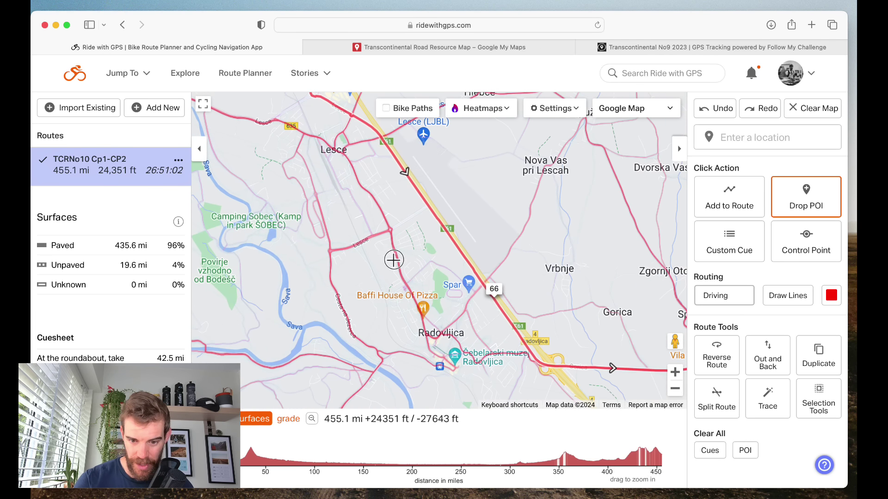
Inspect the Lesce–Podtabor road beside the E61 near Radovljica in Street View, look around it, and return to the map.
mouse_move(391, 258)
mouse_down()
mouse_move(320, 194)
mouse_move(481, 297)
mouse_up()
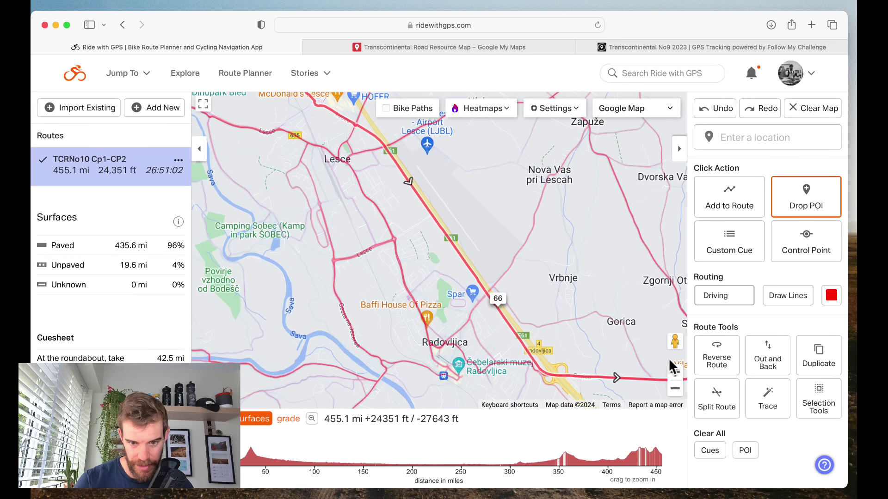
click(676, 373)
click(676, 373)
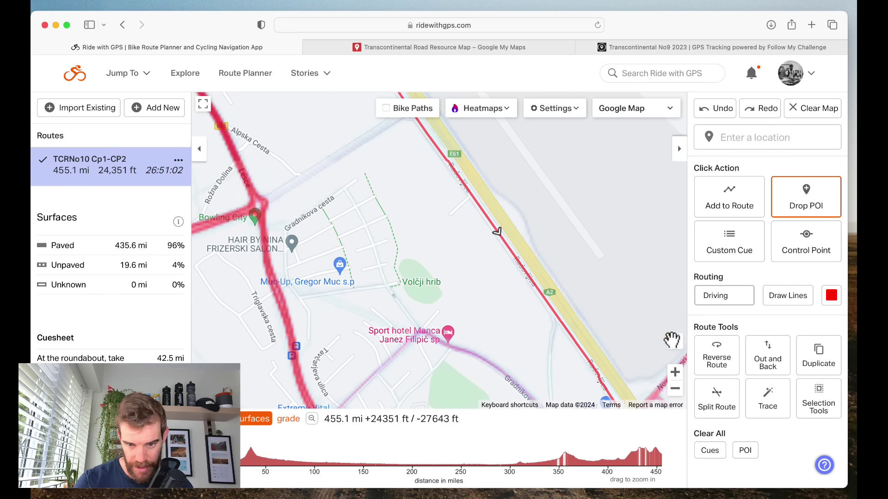
drag(671, 340, 357, 209)
click(522, 286)
drag(294, 221, 436, 278)
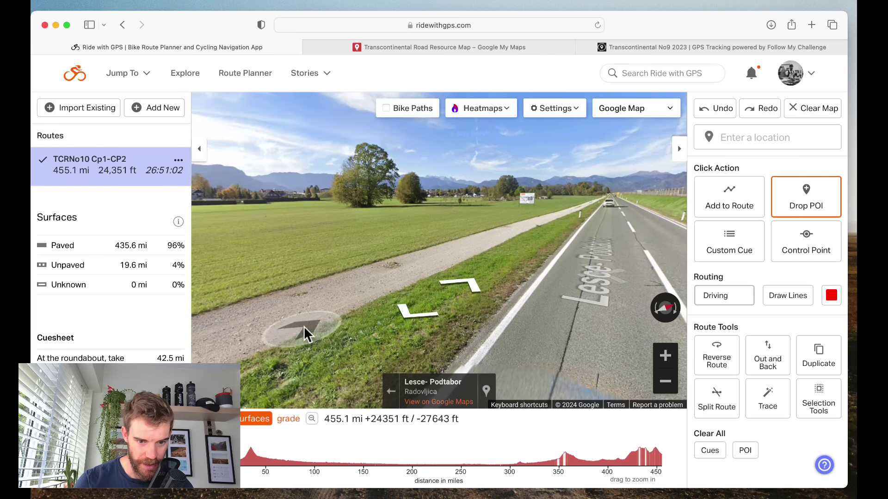
drag(307, 333, 504, 288)
drag(230, 223, 376, 418)
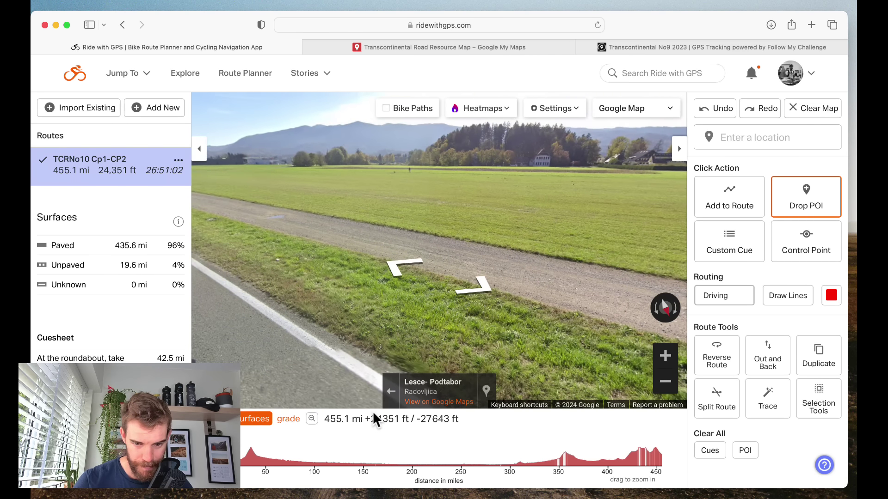
click(389, 394)
Follow the route from Radovljica past Podnart and Naklo into Kranj, examining the roads it uses.
click(675, 388)
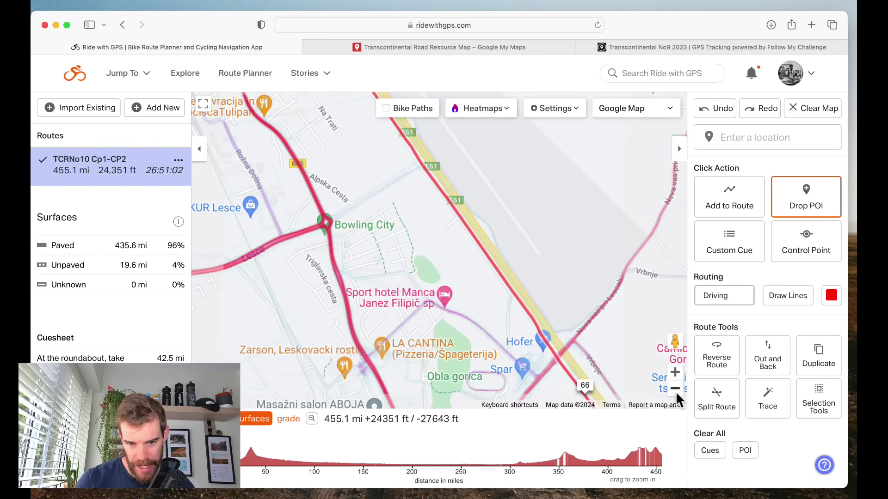
click(674, 389)
drag(473, 339, 300, 230)
drag(604, 326, 451, 151)
drag(401, 314, 350, 193)
drag(457, 295, 324, 199)
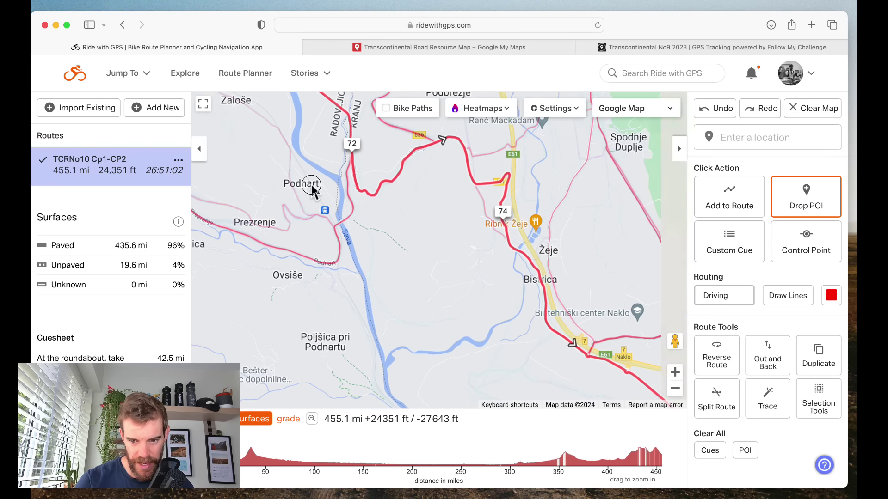
drag(424, 283, 311, 222)
drag(345, 252, 213, 162)
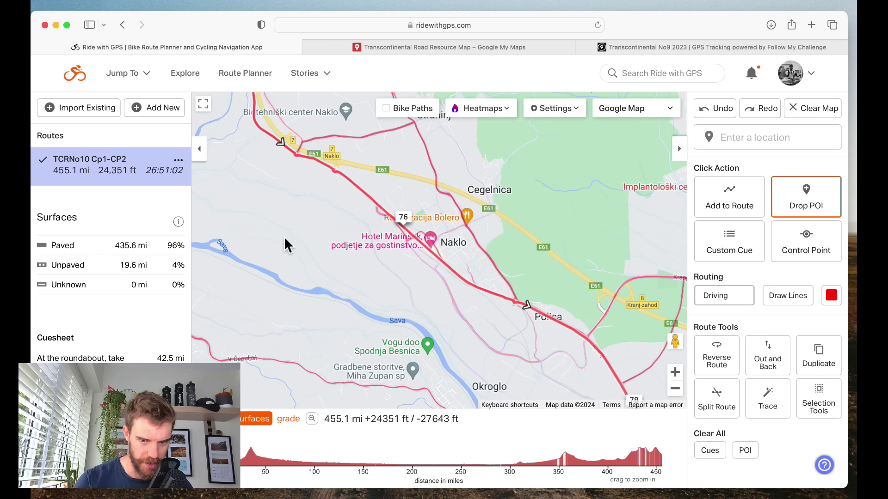
drag(284, 236, 199, 217)
drag(327, 331, 253, 212)
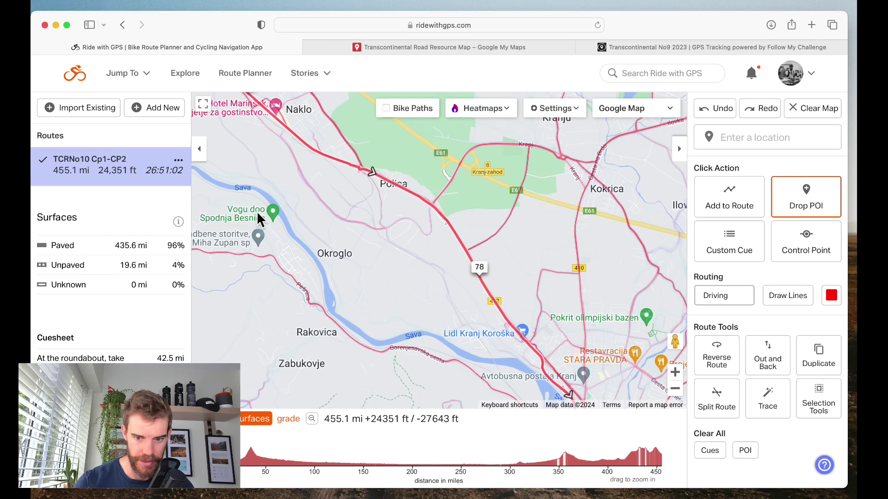
drag(363, 268, 248, 172)
drag(346, 270, 307, 149)
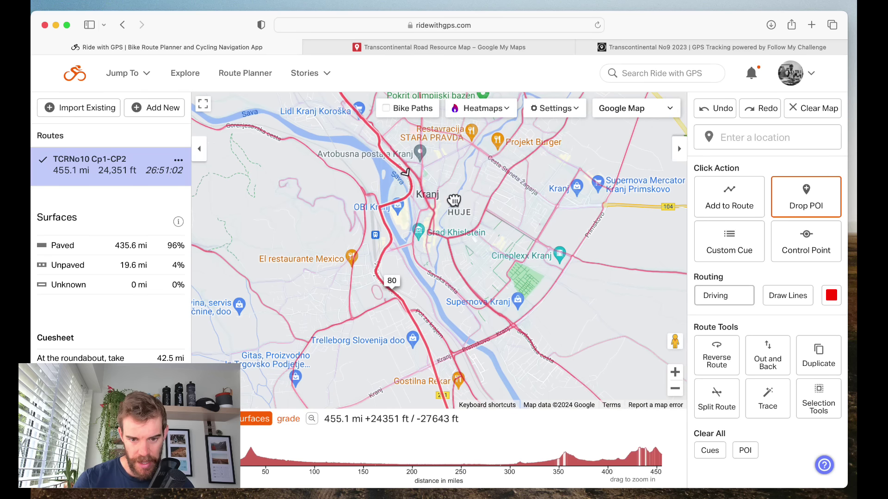
Review the wider route from Kranj past Ljubljana, Litija and Krško to Zagreb against the heatmap.
click(675, 388)
click(675, 388)
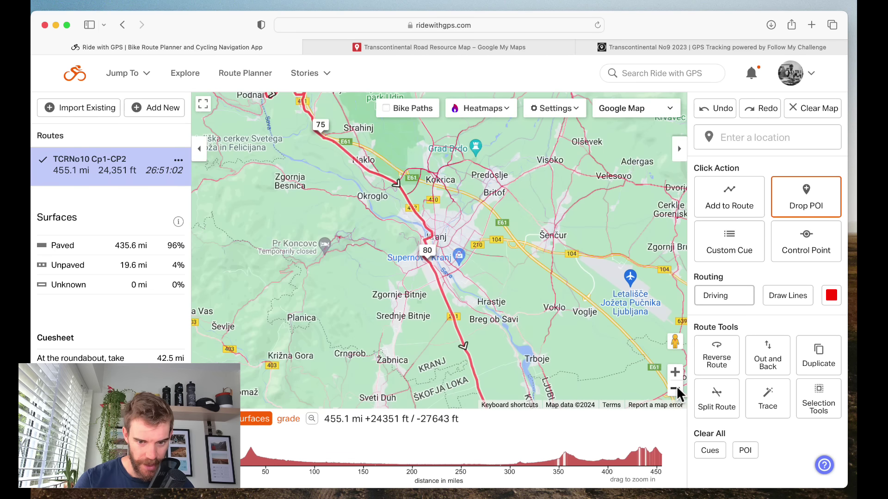
click(675, 389)
click(675, 388)
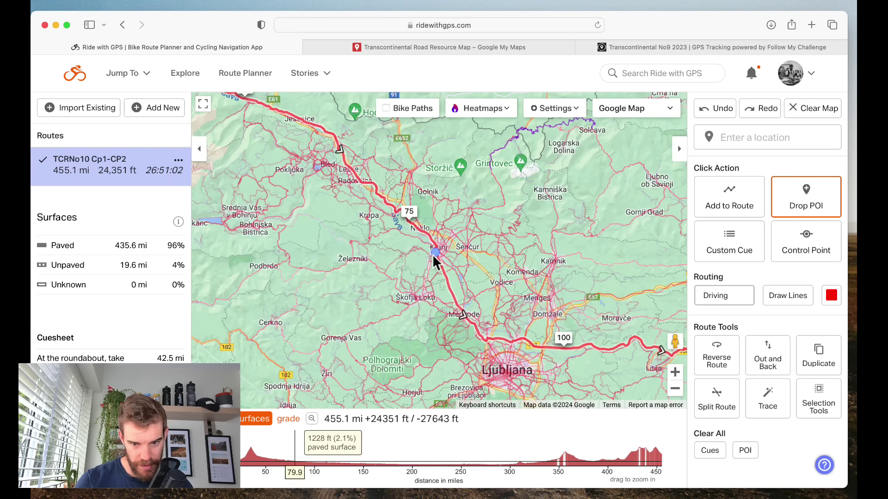
drag(418, 334, 321, 236)
drag(424, 305, 278, 242)
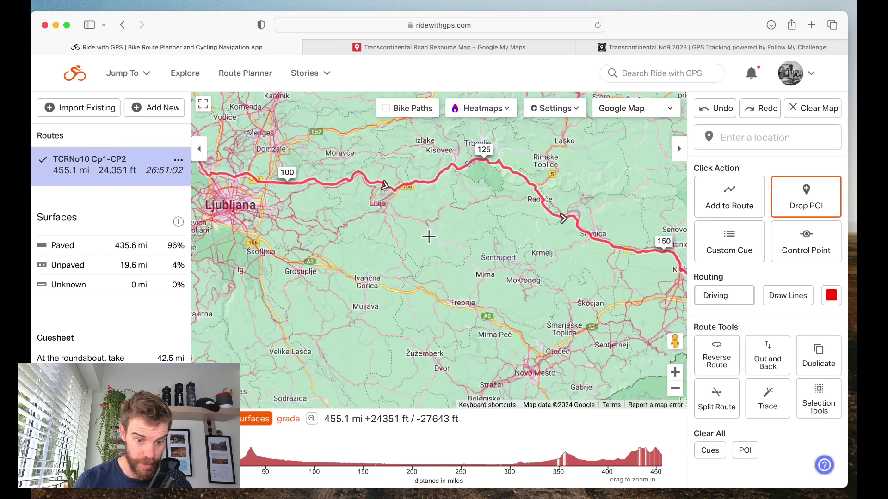
drag(504, 294, 271, 222)
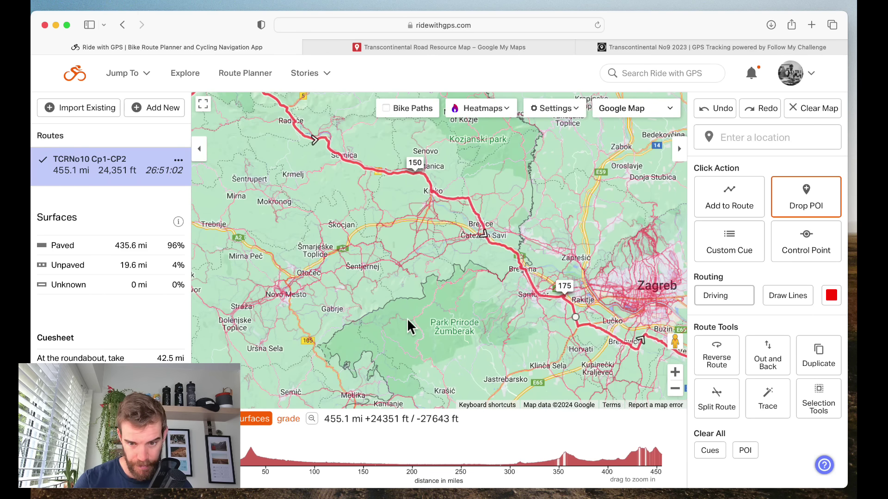
drag(494, 356, 336, 269)
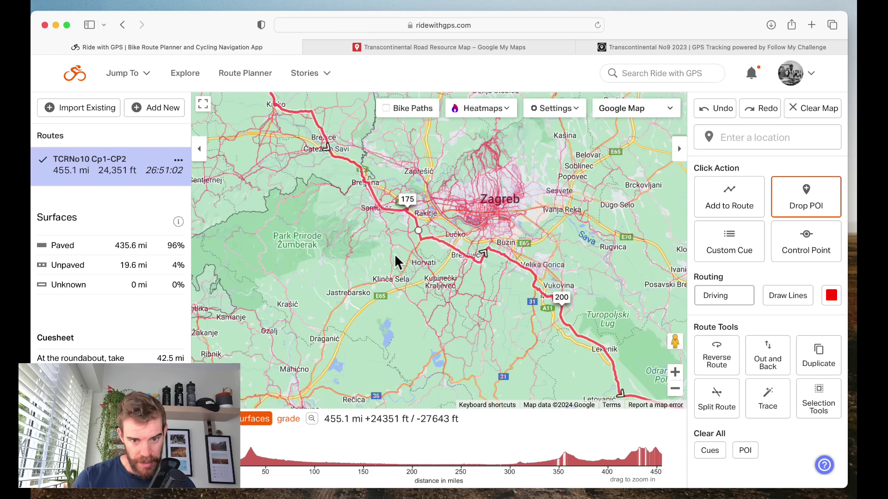
Follow the route from Zagreb past Sisak and Novska to the Bosnian border at Gradiška.
drag(486, 334, 397, 342)
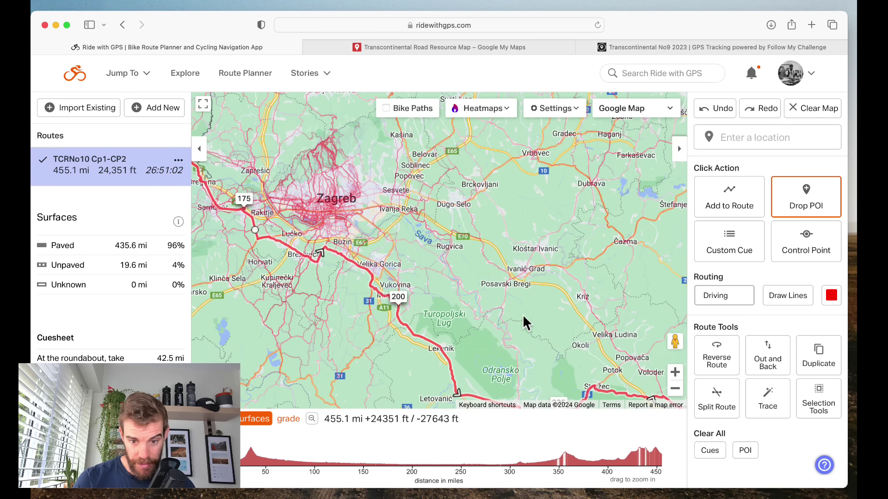
drag(461, 236, 440, 109)
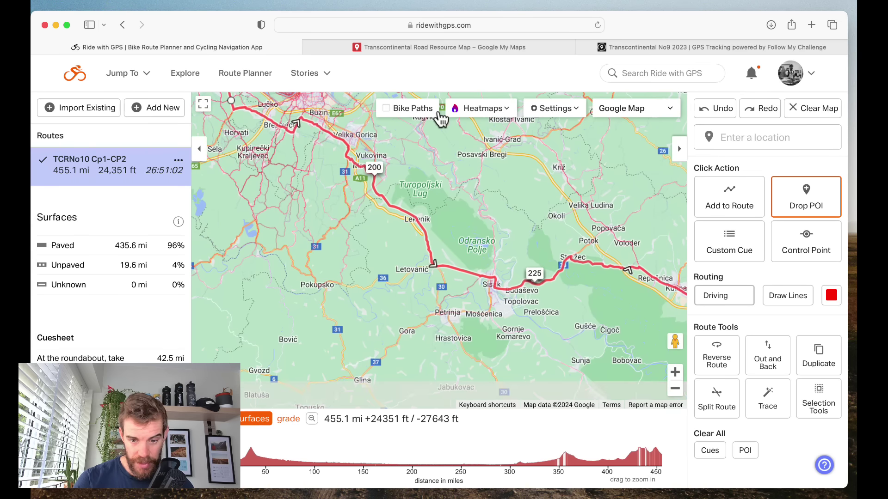
drag(362, 317, 262, 254)
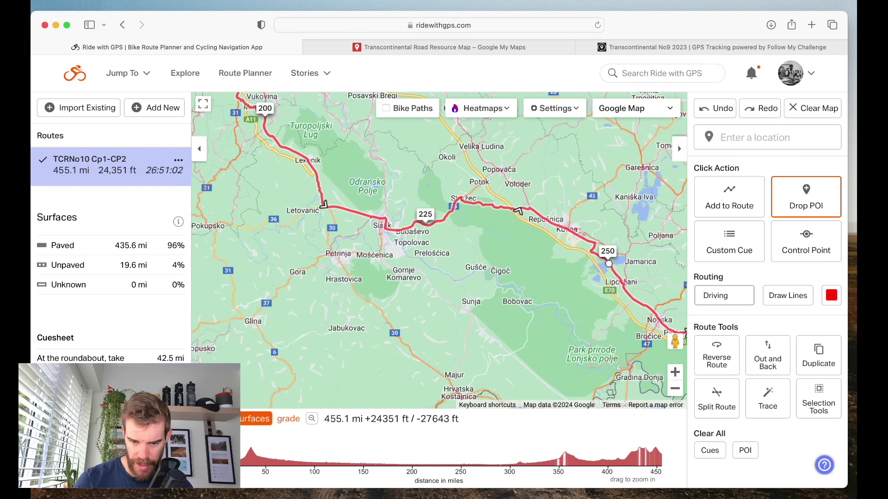
key(super+Tab)
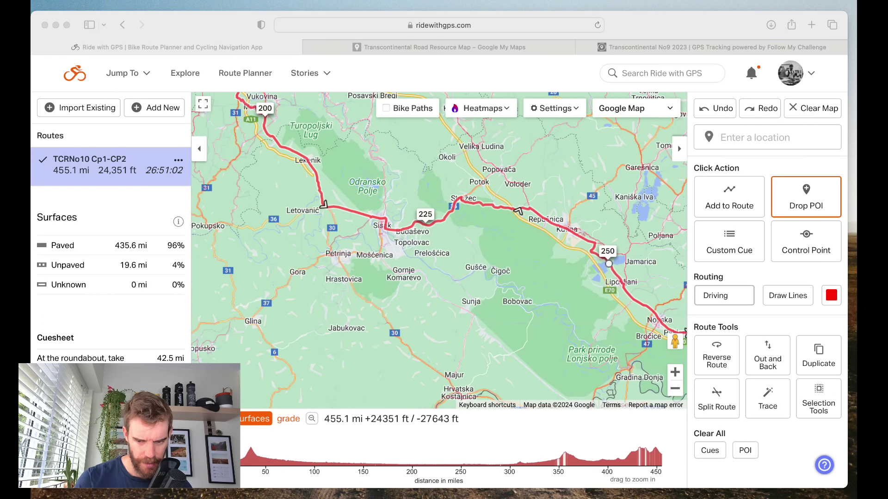
click(545, 143)
drag(573, 293, 323, 186)
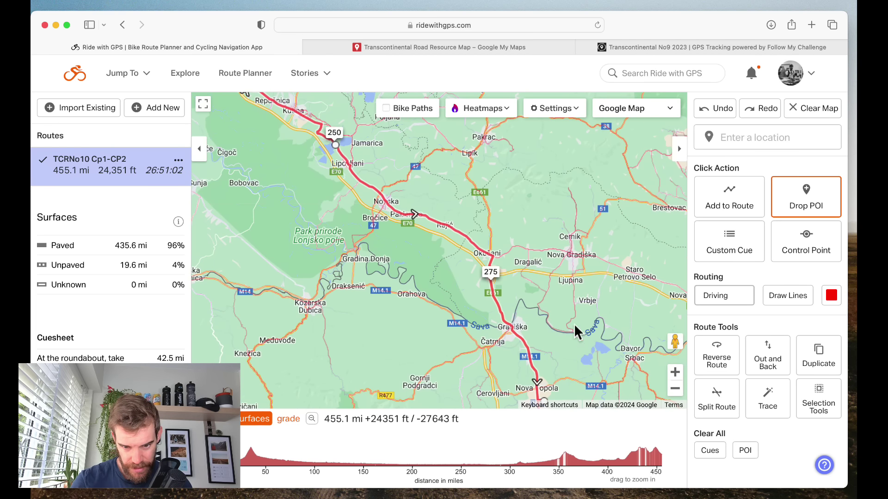
drag(573, 323, 545, 292)
Inspect the E661 at Gornji Varoš, north of Gradiška, in Street View, look along the road, and return to the map.
click(676, 374)
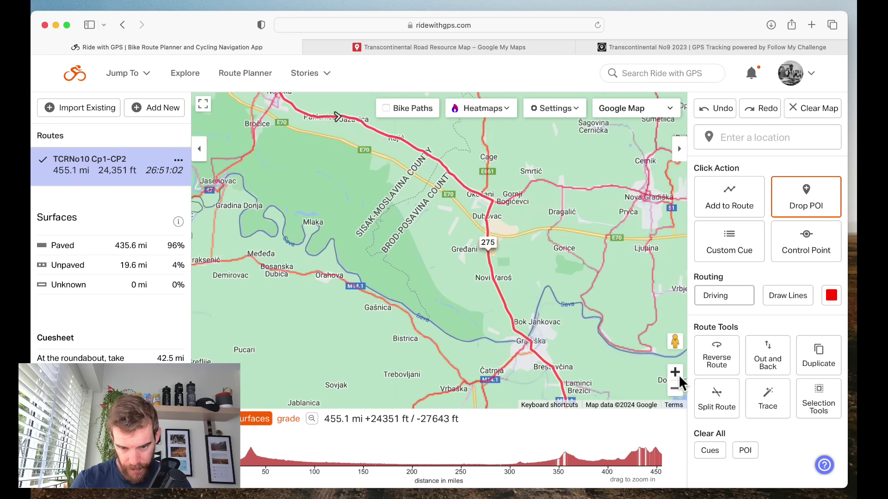
click(676, 373)
drag(602, 314, 528, 276)
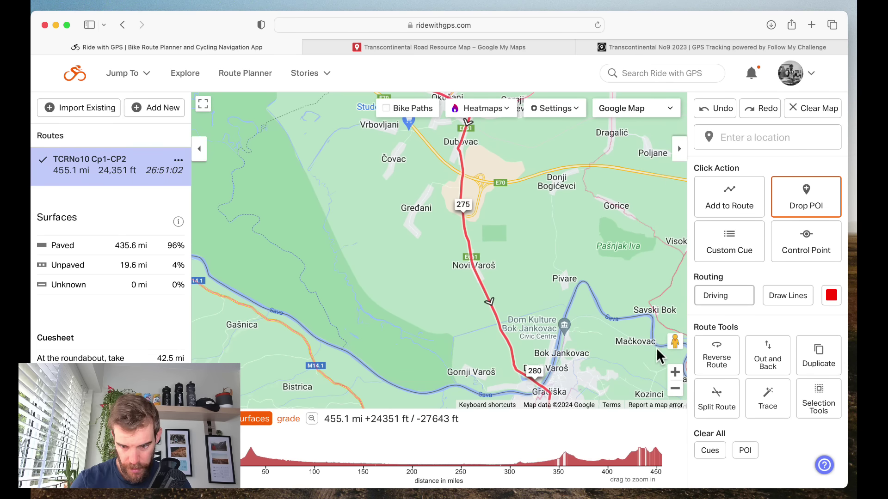
drag(672, 340, 469, 284)
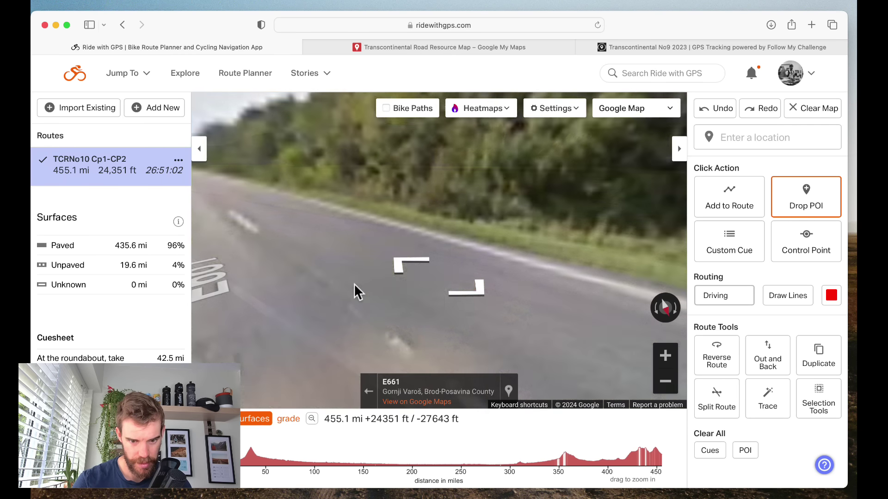
drag(334, 295, 546, 326)
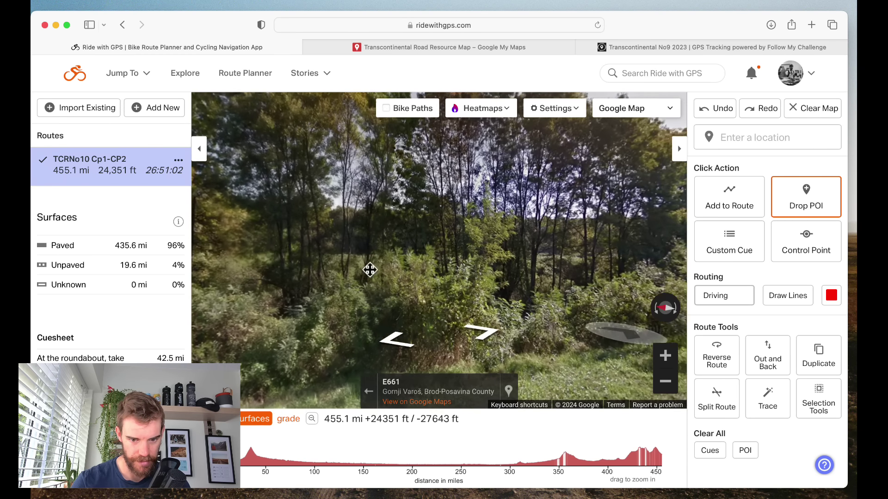
drag(368, 268, 614, 293)
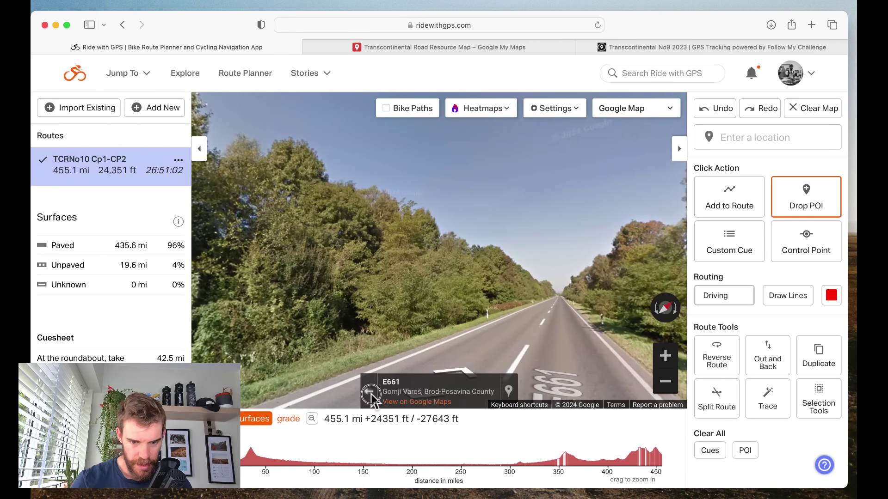
click(368, 392)
Follow the route through Bosnia from Gradiška past Aleksandrovac, Slatina and Kotor Varoš to the hills beyond Kruševo Brdo.
drag(415, 320, 356, 143)
drag(400, 284, 354, 124)
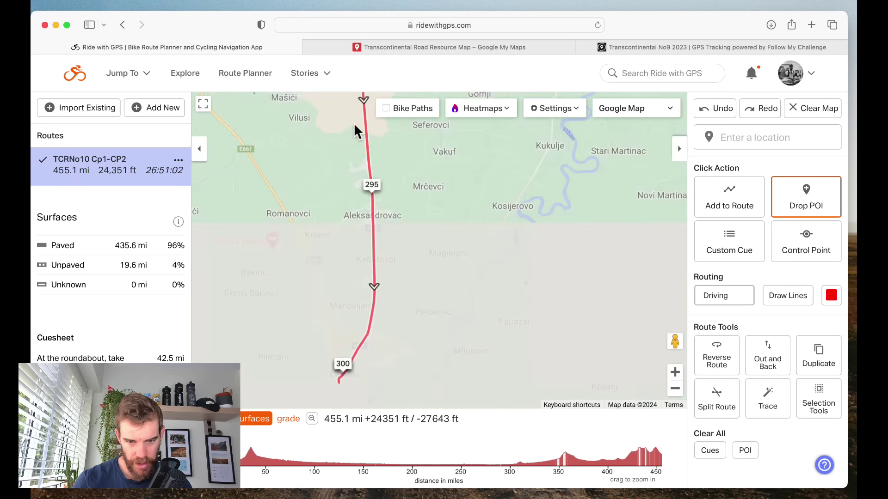
drag(425, 290, 519, 214)
drag(507, 362, 523, 202)
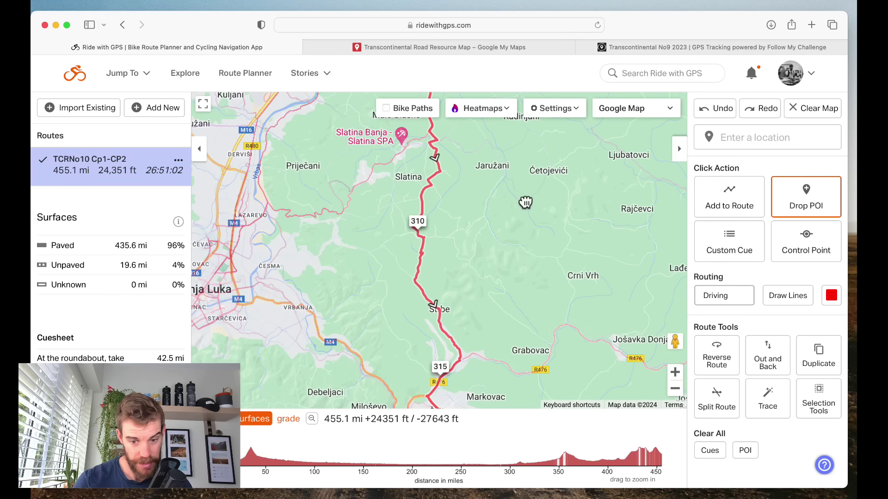
drag(532, 365, 555, 203)
drag(581, 379, 512, 226)
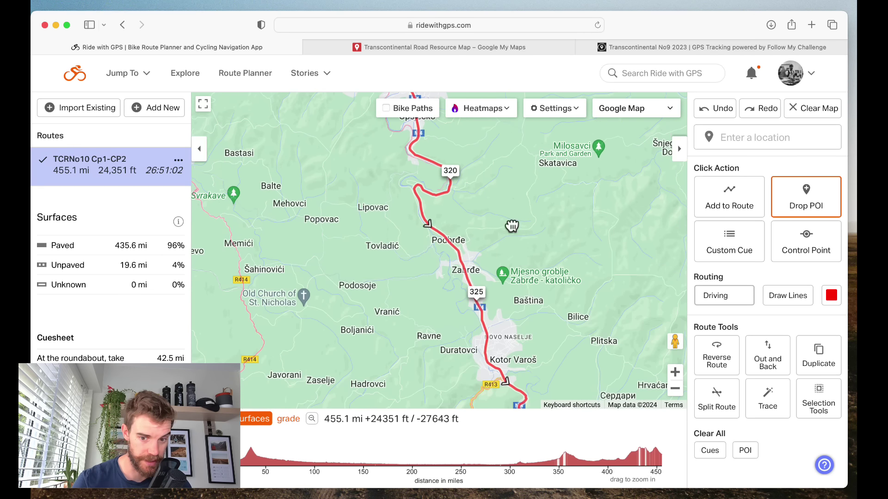
drag(557, 363, 449, 178)
drag(448, 363, 340, 224)
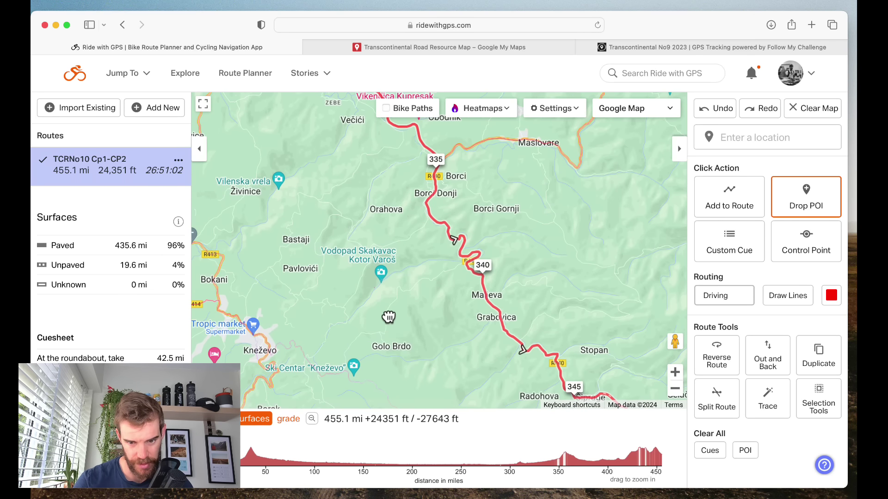
drag(391, 325, 298, 209)
drag(296, 356, 287, 192)
drag(353, 254, 254, 148)
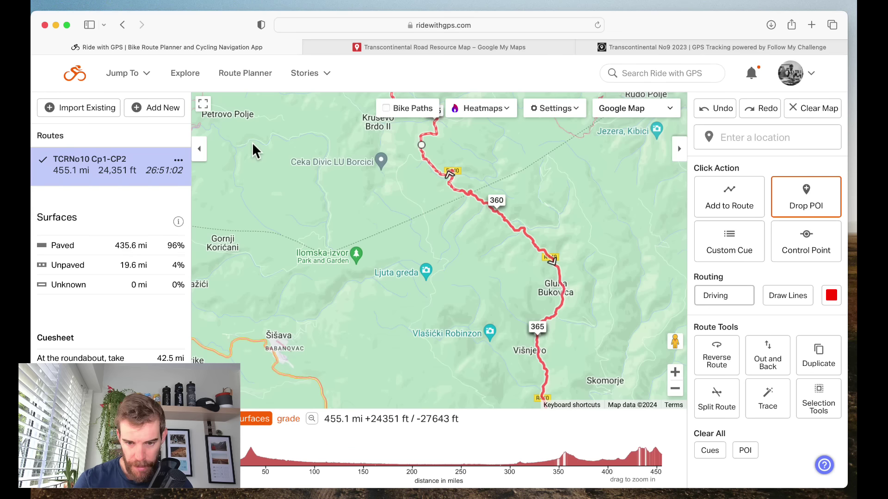
Follow the route from Višnjevo past Vitez, Busovača and Kiseljak to Hadžići, west of Sarajevo.
drag(398, 384, 303, 104)
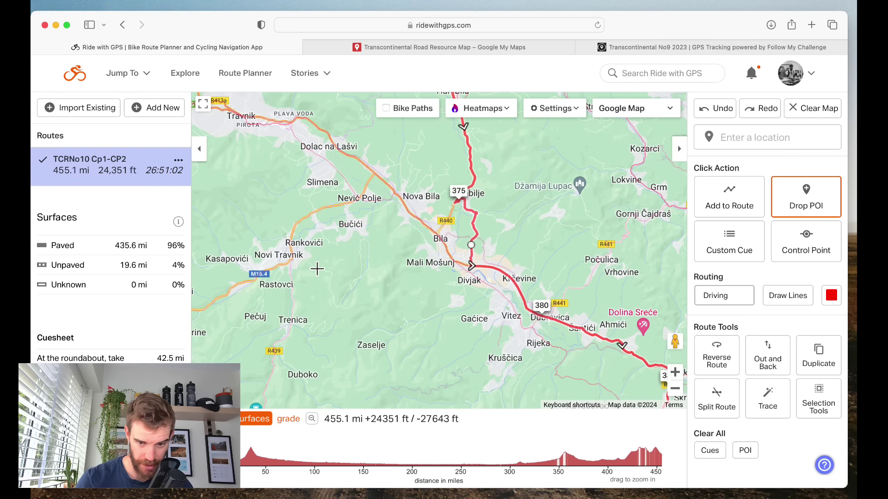
drag(353, 325, 273, 198)
drag(359, 271, 266, 185)
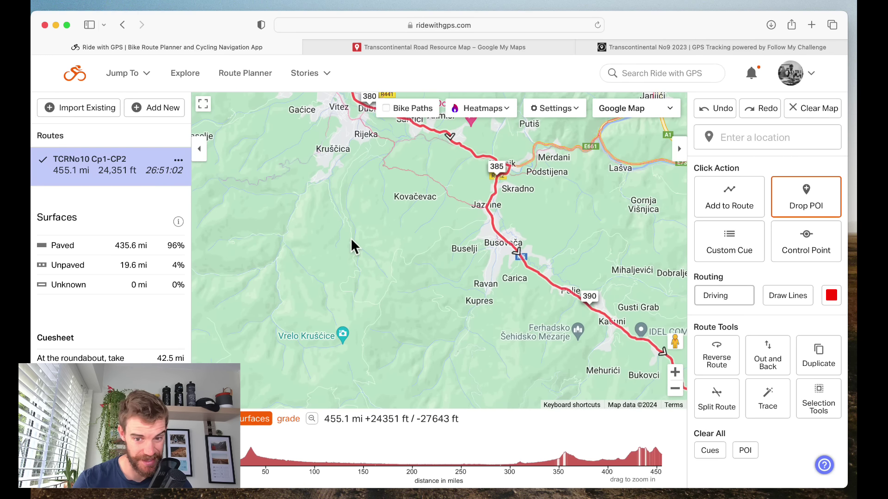
drag(351, 237, 284, 192)
drag(386, 281, 362, 252)
drag(535, 418, 316, 188)
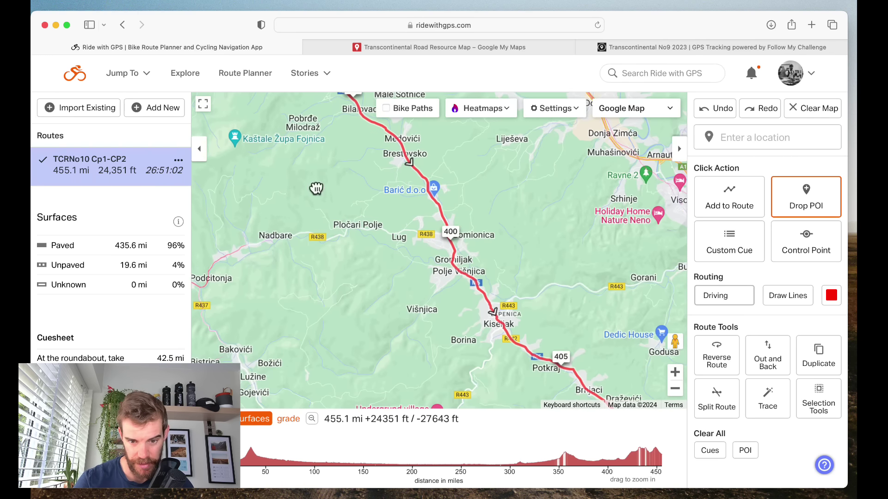
drag(382, 301, 294, 240)
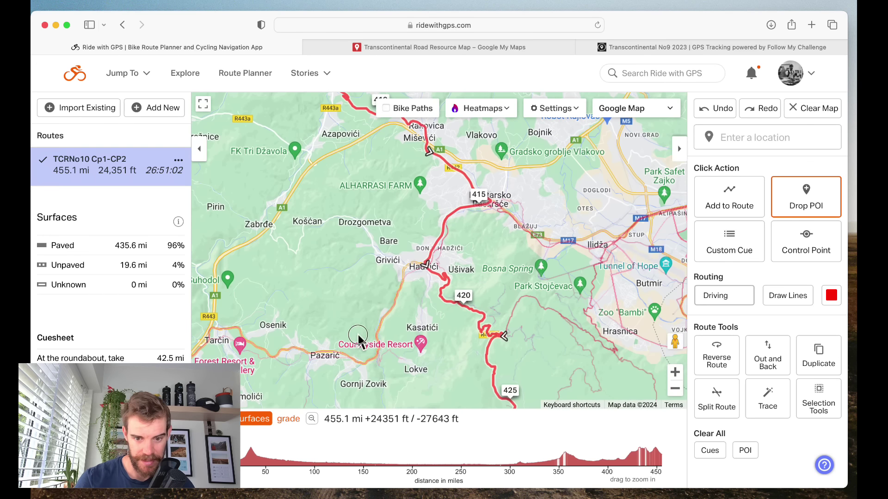
Examine the route over Igman and Bjelašnica to Umoljani and Bobovica, including the unpaved section.
drag(360, 340, 300, 272)
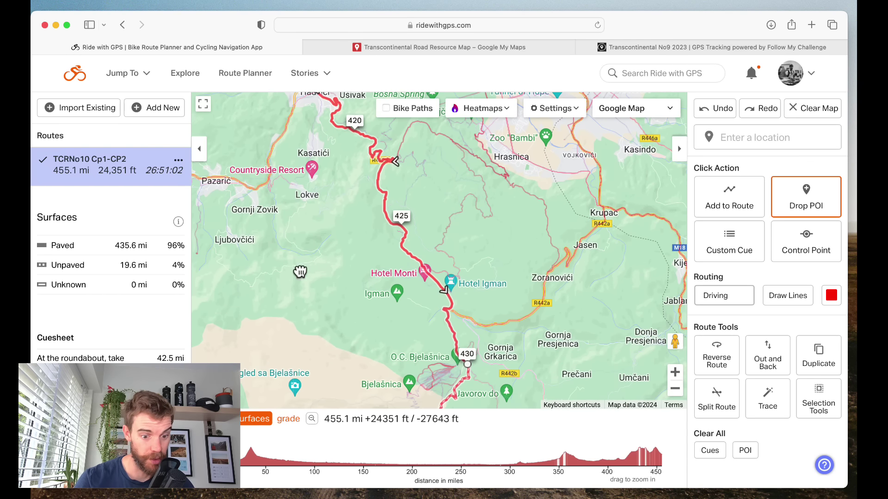
drag(341, 309, 344, 136)
drag(324, 220, 349, 166)
drag(463, 292, 469, 196)
drag(367, 307, 430, 416)
drag(467, 216, 482, 425)
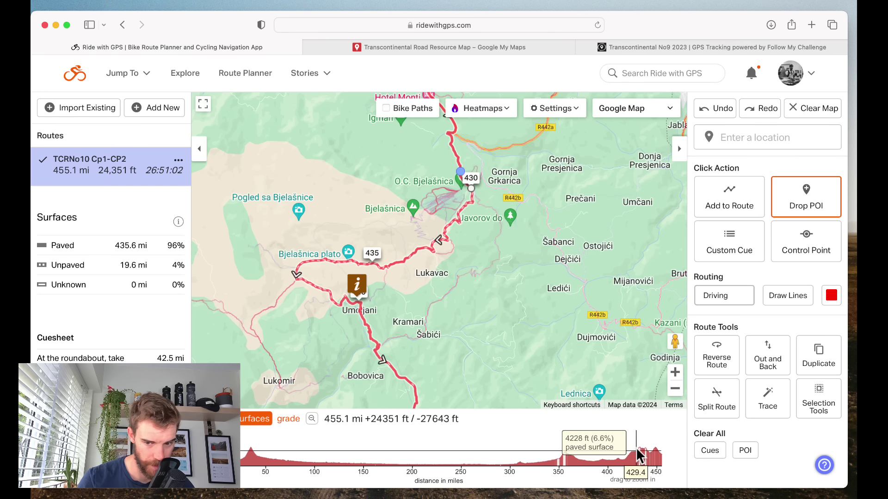
Recolor the final 25.7 miles of the route blue, from mile 429.4 near Bjelašnica through CP2 to the end.
drag(637, 456, 673, 460)
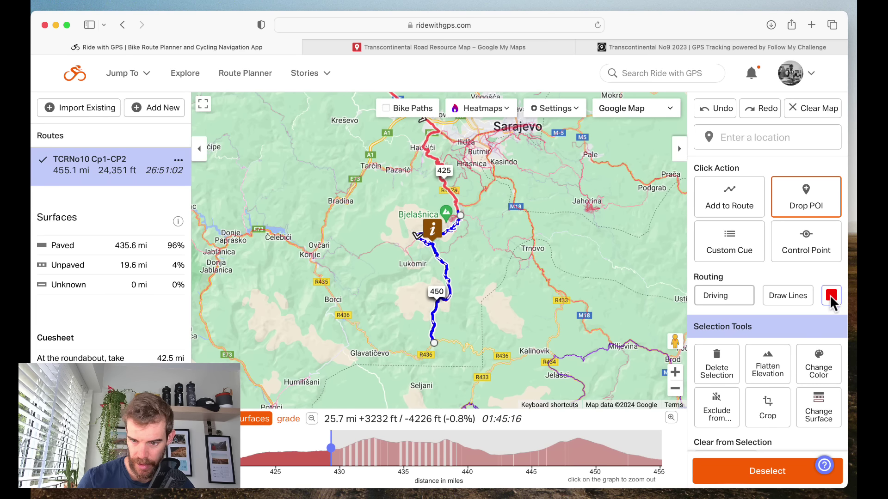
click(818, 366)
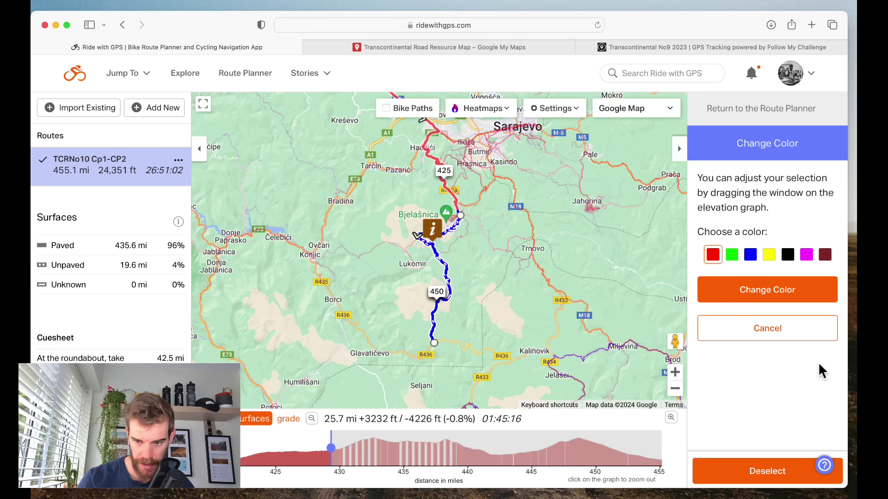
click(750, 254)
click(753, 293)
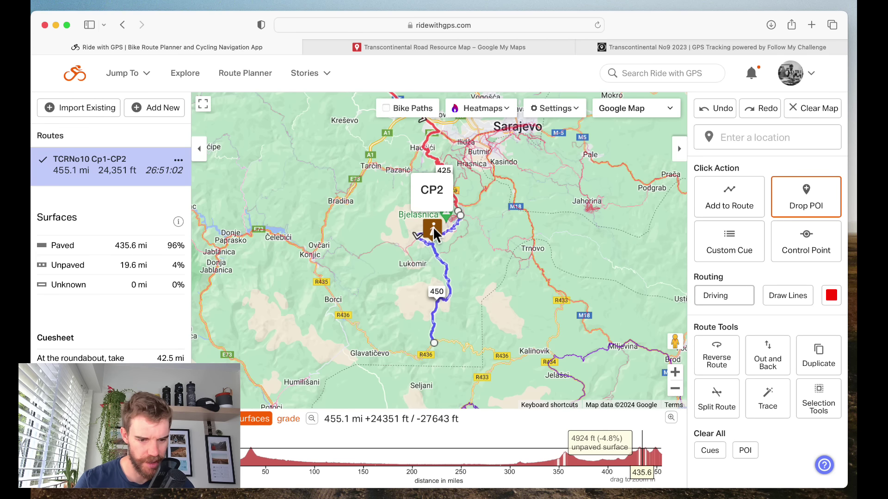
Recolor the first 41.9 miles of the route blue, from the Mangart start past Bovec and Trenta to just before Kranjska Gora.
mouse_move(332, 201)
mouse_down()
mouse_move(407, 296)
mouse_move(439, 356)
mouse_up()
drag(337, 182, 427, 368)
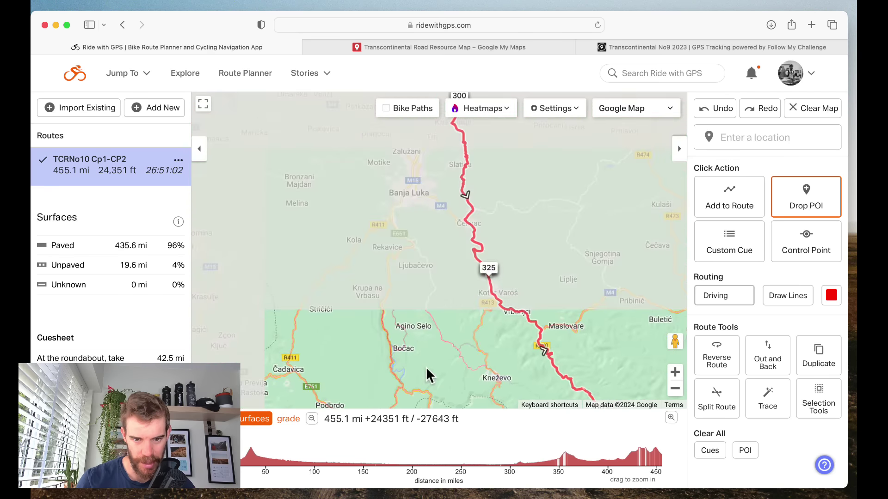
drag(404, 232, 479, 402)
drag(325, 366, 473, 405)
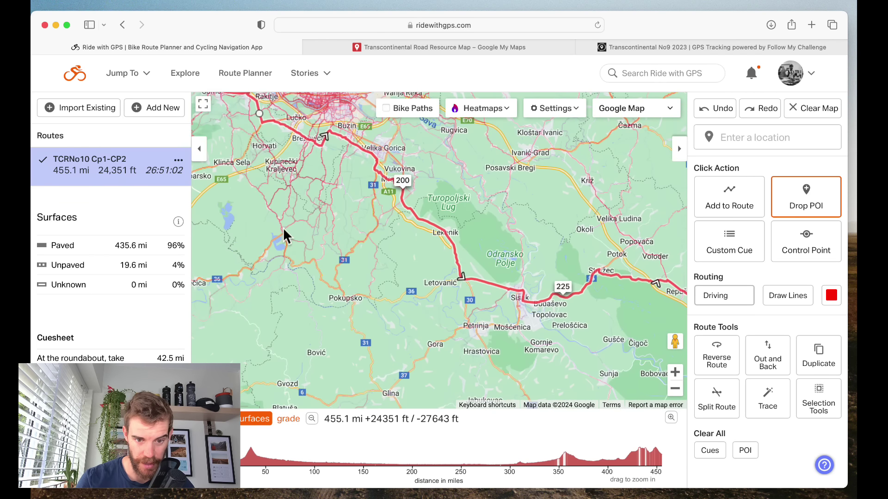
drag(284, 231, 431, 343)
drag(277, 214, 534, 385)
drag(276, 265, 536, 285)
drag(271, 213, 508, 377)
mouse_move(267, 453)
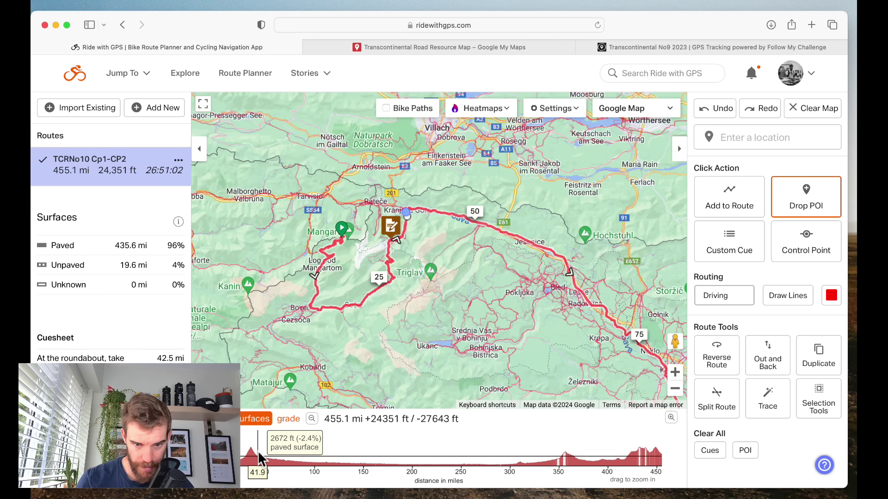
drag(261, 458, 241, 458)
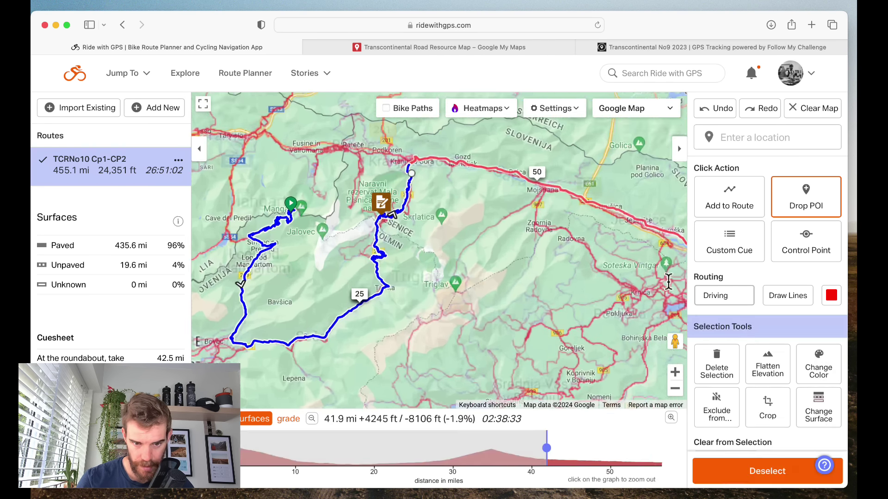
click(820, 370)
click(750, 255)
click(763, 332)
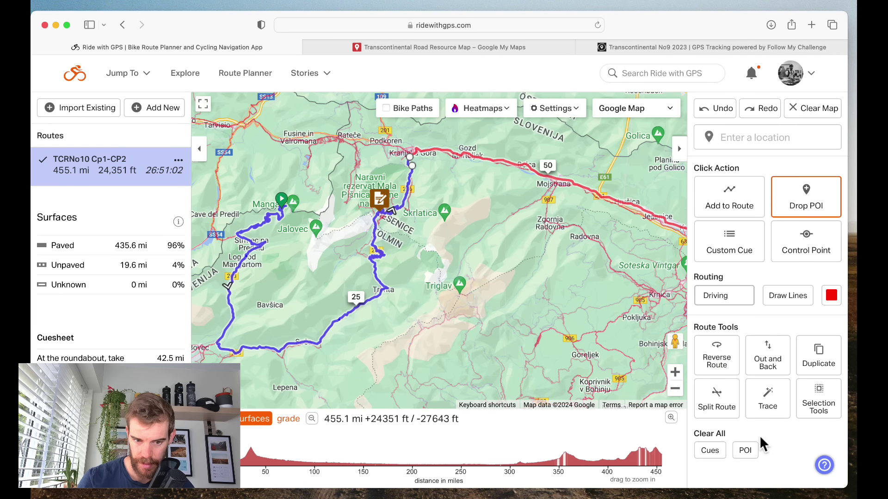
Review the whole CP1–CP2 route in one overview, from the Slovenian start past Ljubljana and Zagreb to south of Sarajevo.
click(674, 390)
click(674, 390)
click(675, 390)
drag(464, 355, 320, 270)
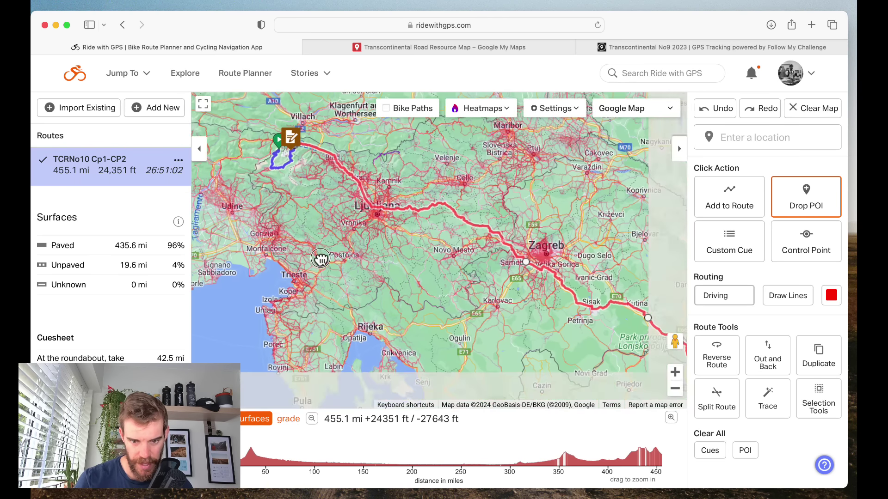
click(674, 389)
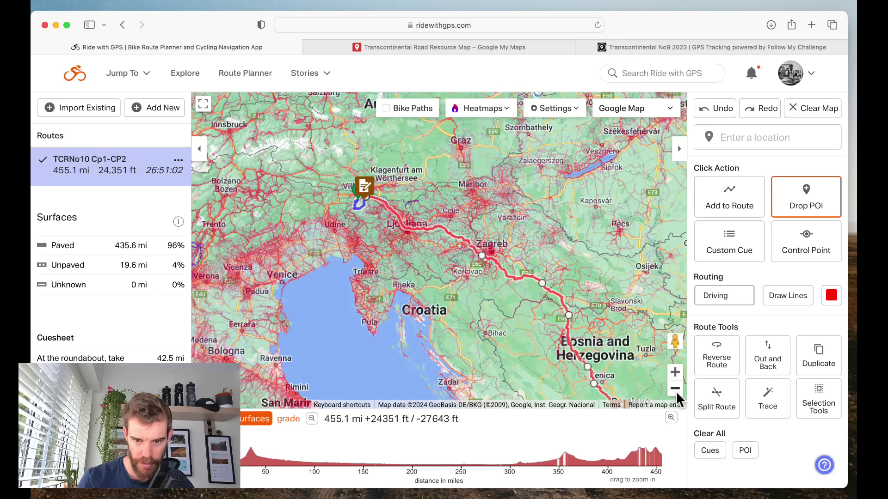
drag(531, 363, 507, 303)
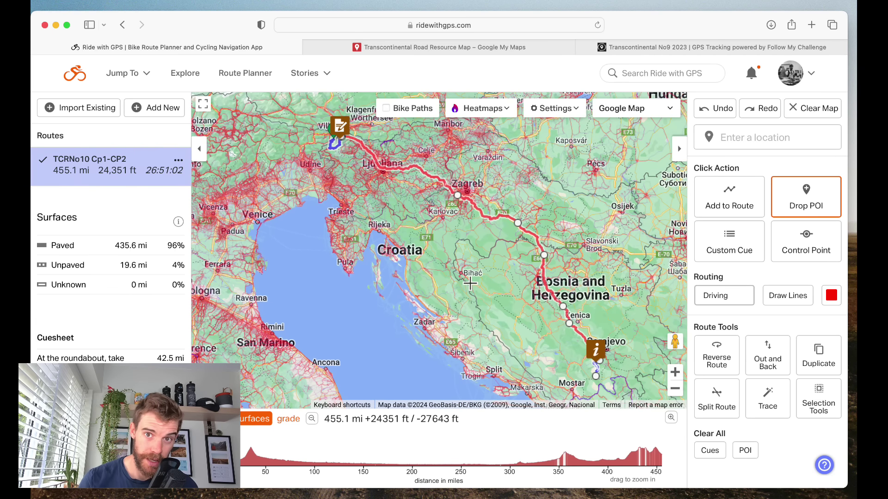